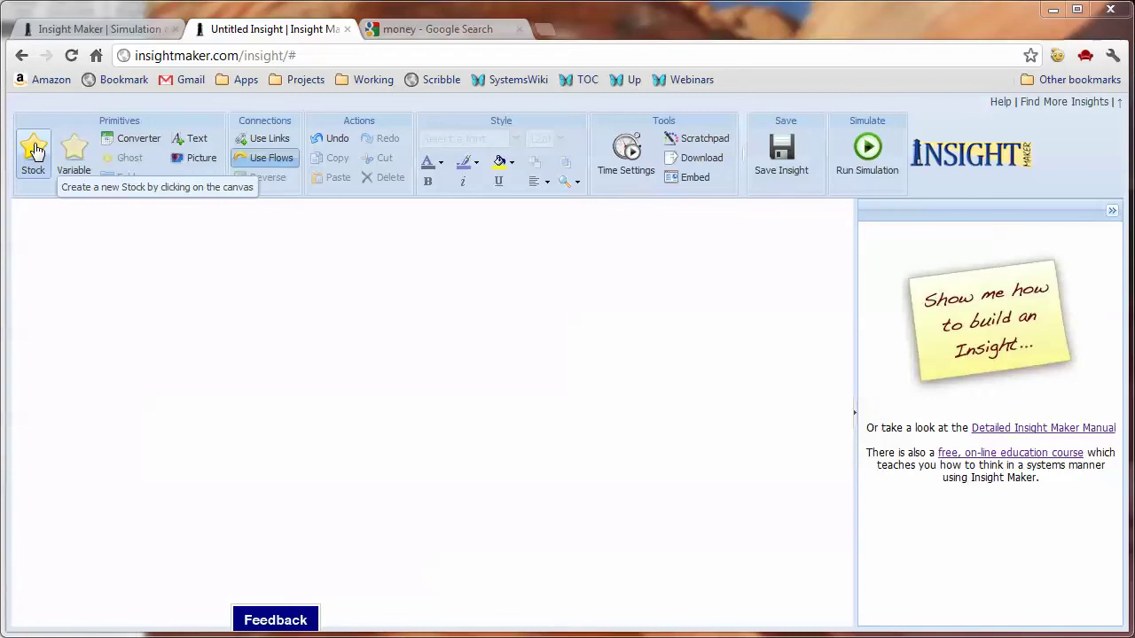
# Add a stock named Savings Account near the middle of the empty canvas and select it
pyautogui.click(36, 150)
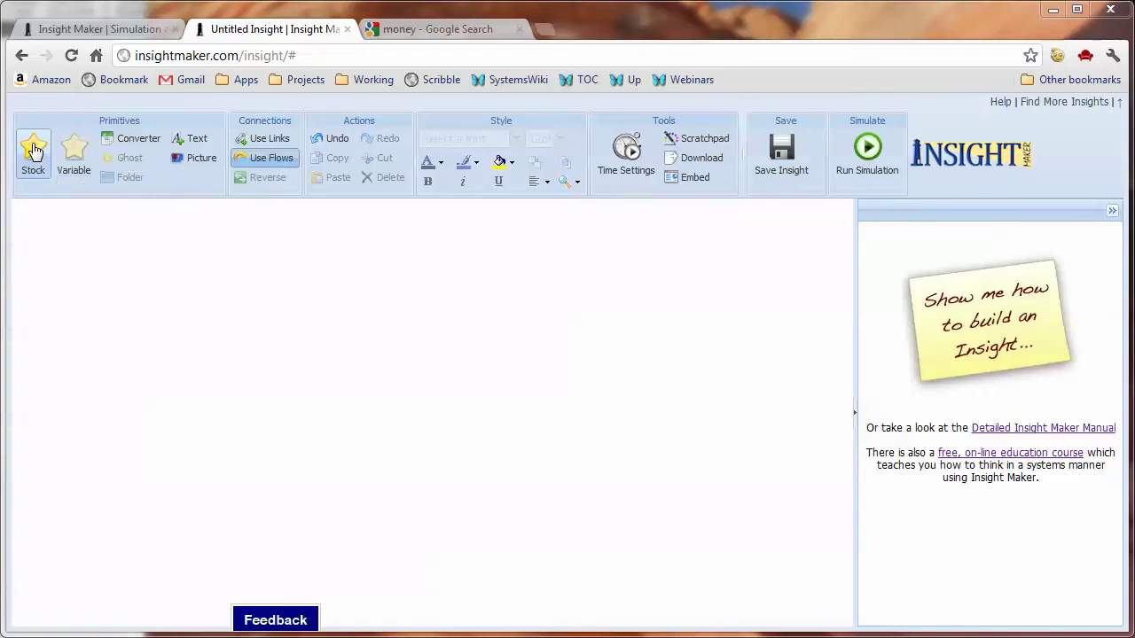
pyautogui.click(478, 337)
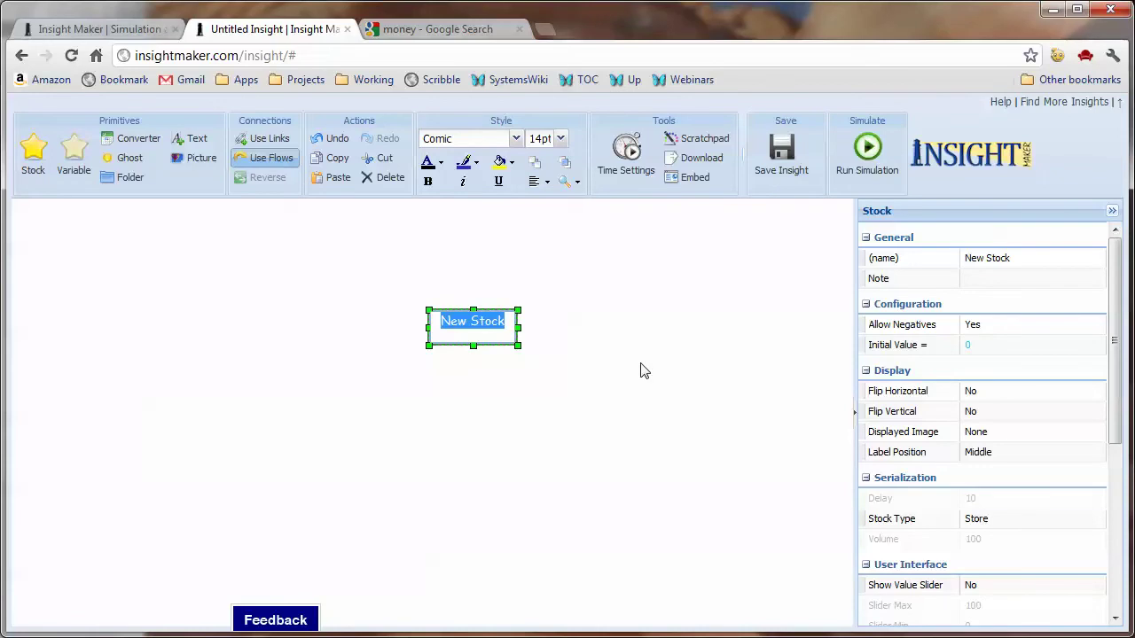
pyautogui.write('Bo')
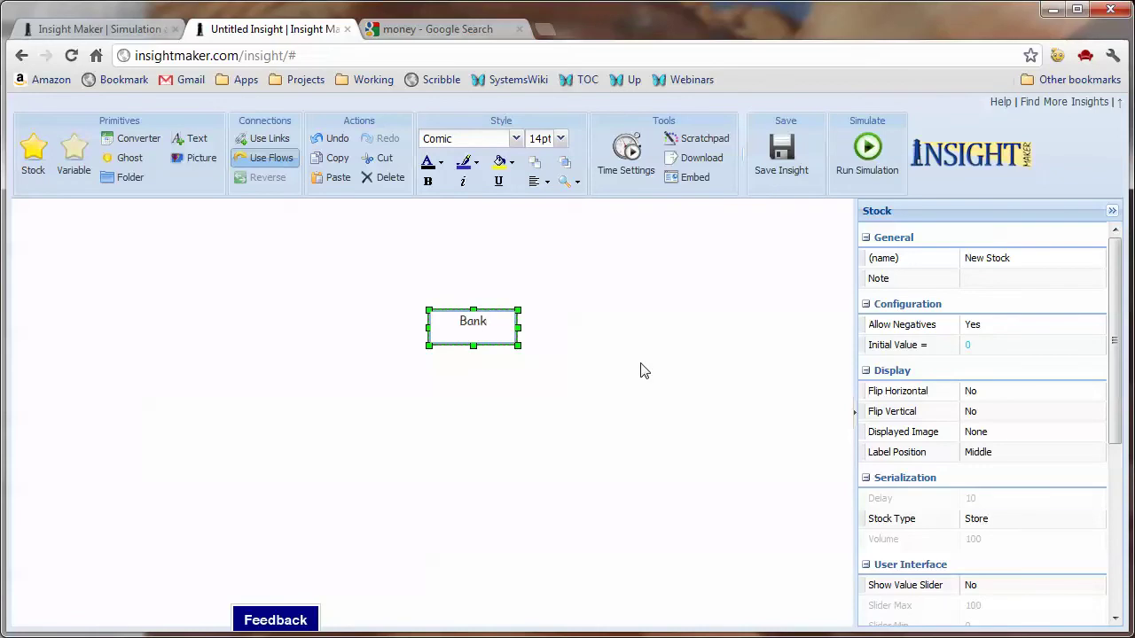
pyautogui.write('nk A')
pyautogui.press('BackSpace')
pyautogui.press('BackSpace')
pyautogui.press('BackSpace')
pyautogui.write('ings Account')
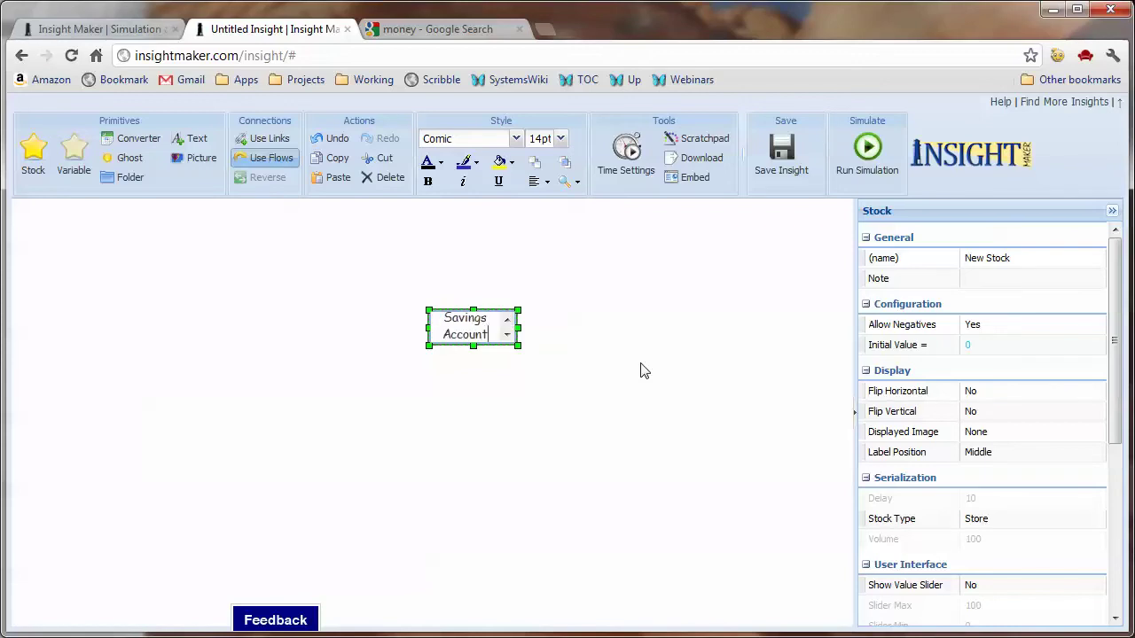
pyautogui.click(645, 371)
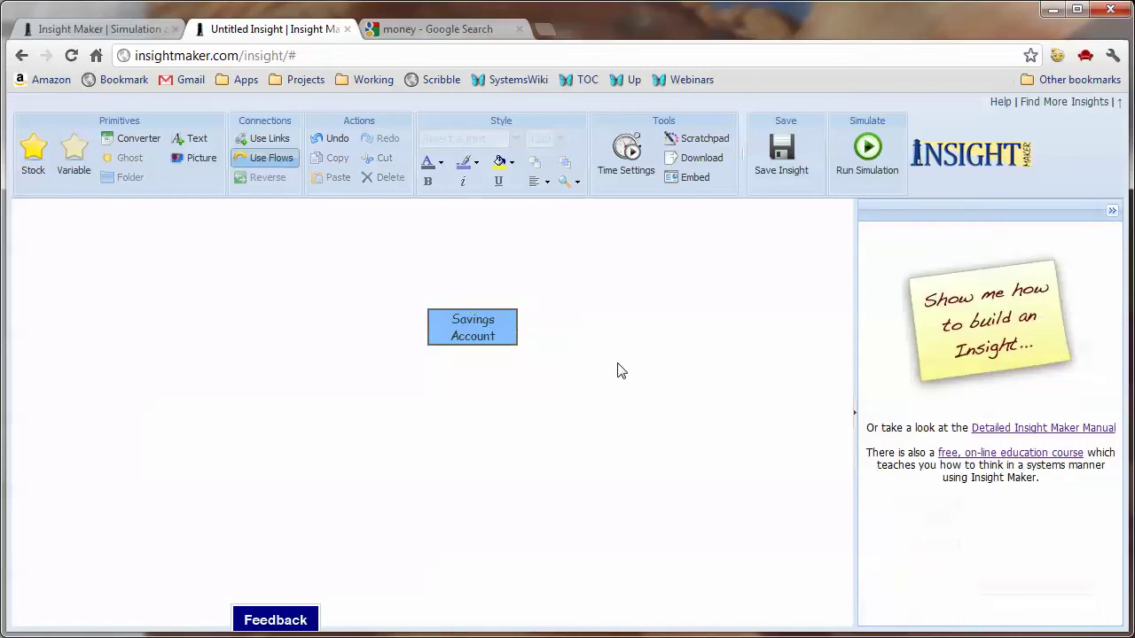
pyautogui.click(510, 333)
# Switch to the Google Images results and search for bank
pyautogui.click(443, 30)
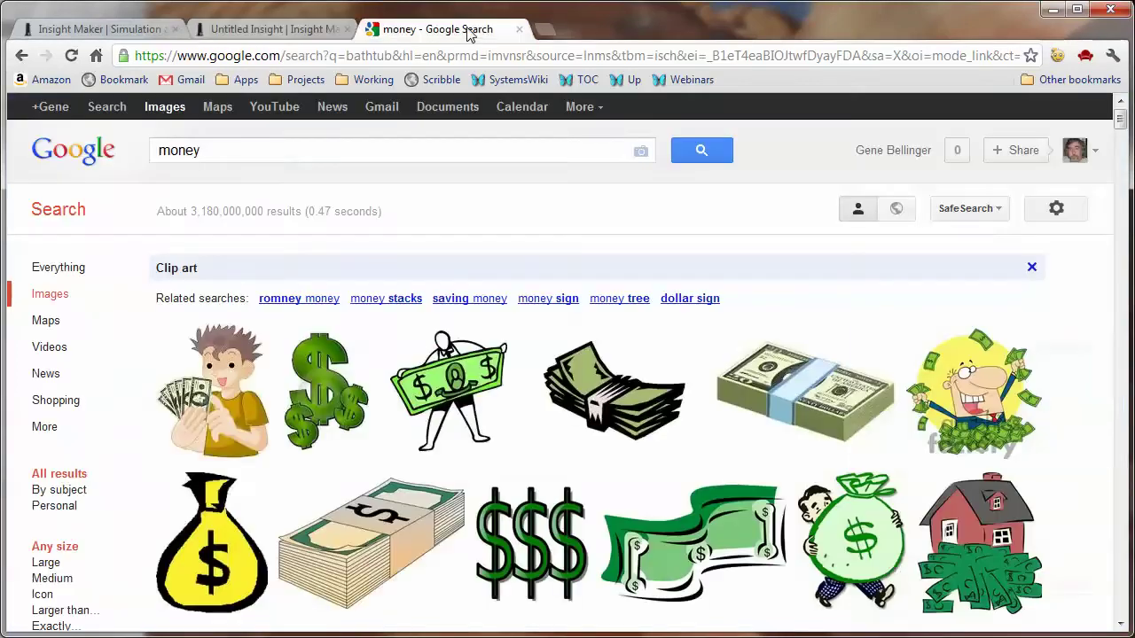
pyautogui.moveTo(302, 155); pyautogui.dragTo(113, 153)
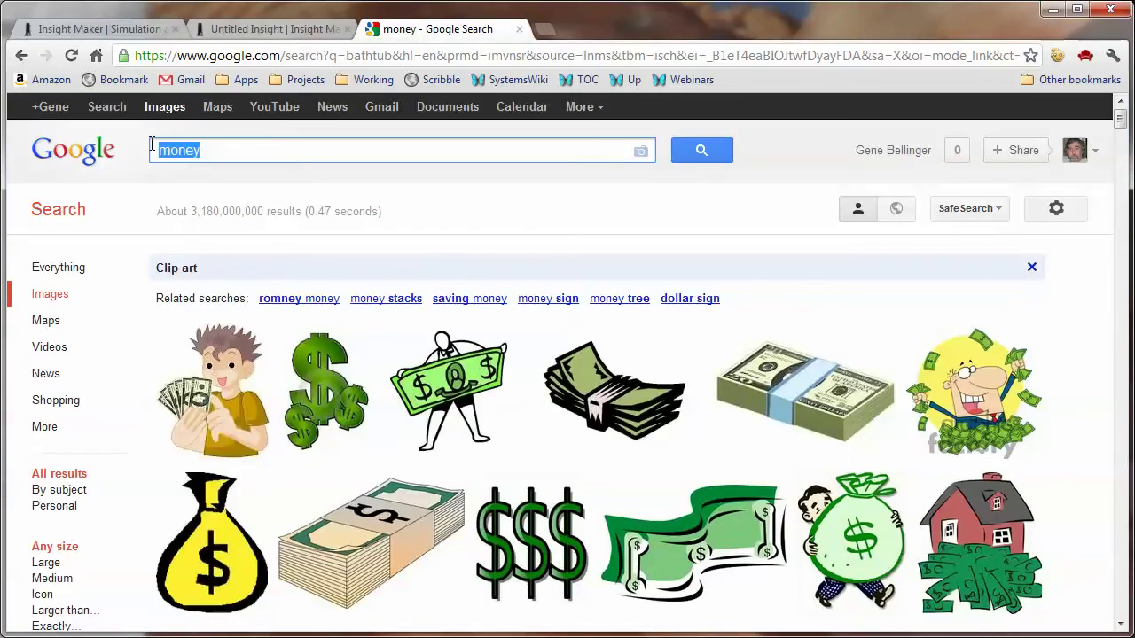
pyautogui.write('bank')
pyautogui.press('Return')
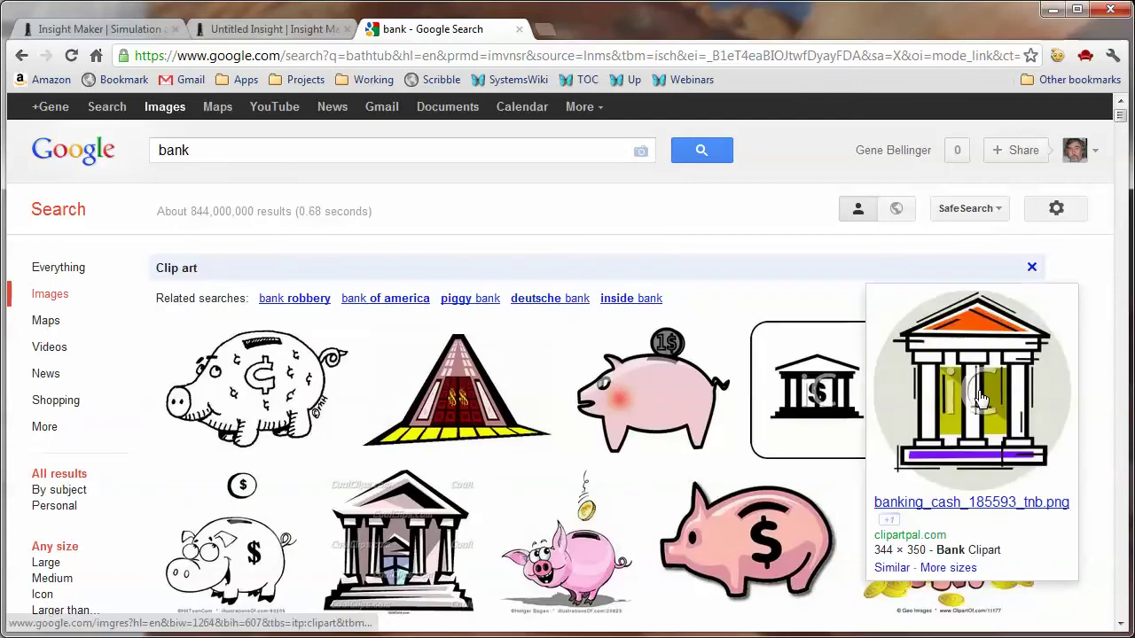
# Open the columned bank clip art banking_cash_185593_tnb in a separate page and copy its image URL
pyautogui.rightClick(987, 391)
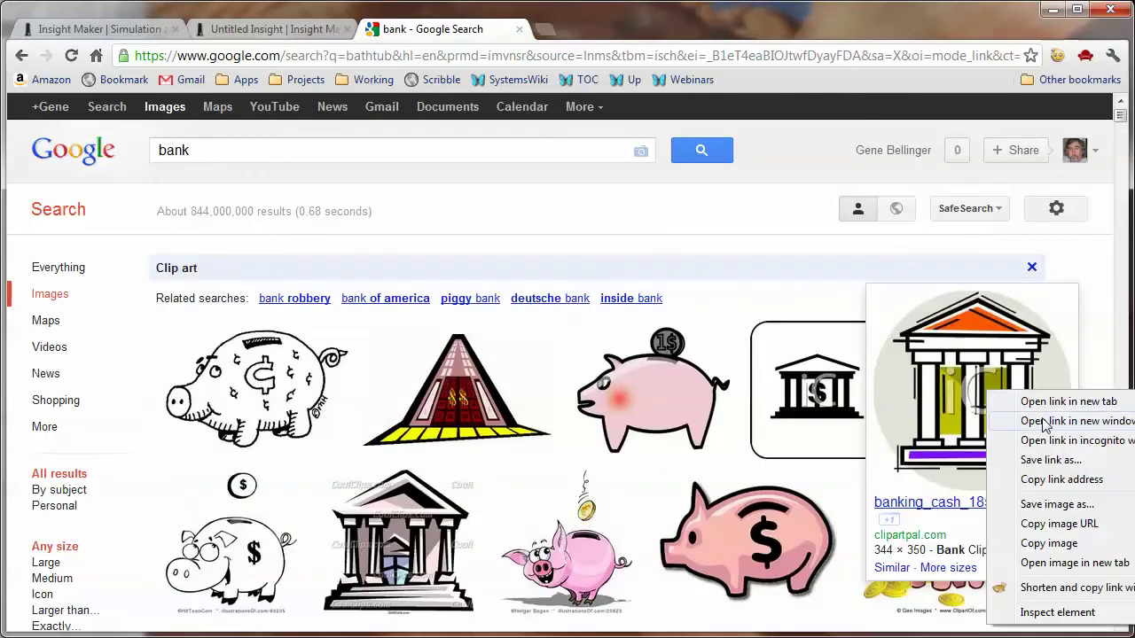
pyautogui.click(1046, 404)
pyautogui.click(633, 28)
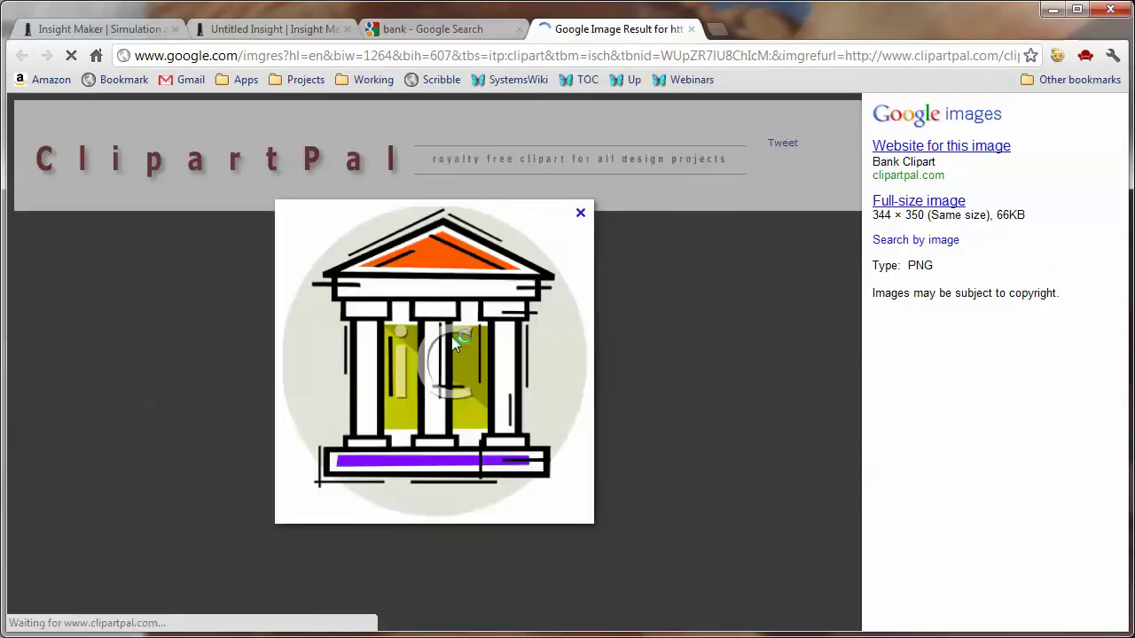
pyautogui.rightClick(456, 342)
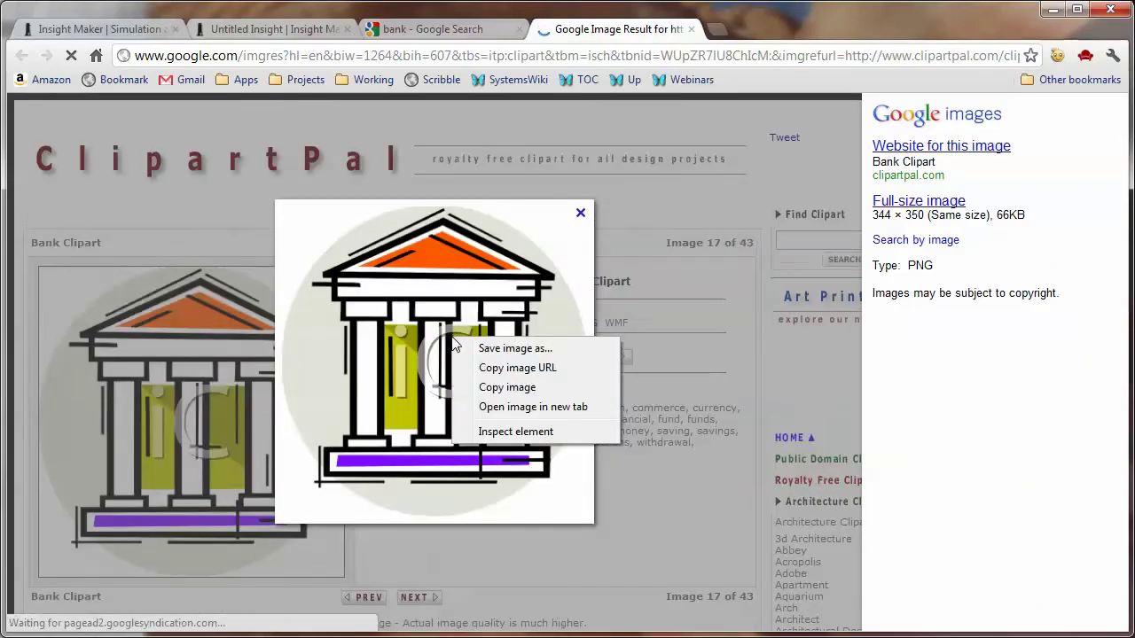
pyautogui.click(549, 369)
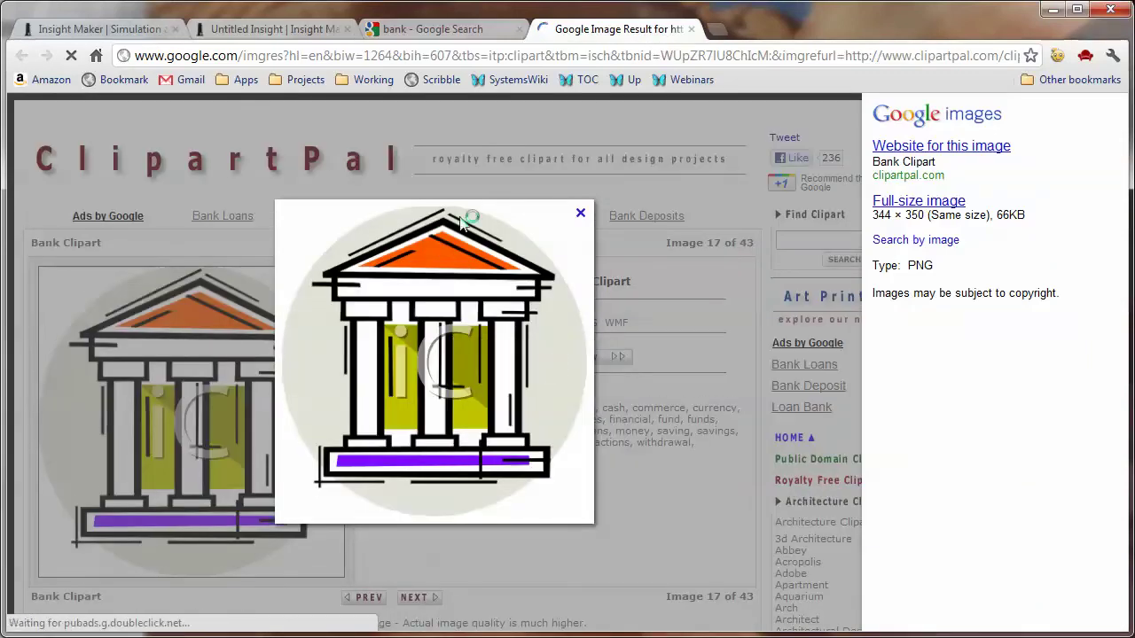
# Return to the untitled Insight and set the Savings Account stock's displayed image to the copied bank picture URL
pyautogui.click(262, 27)
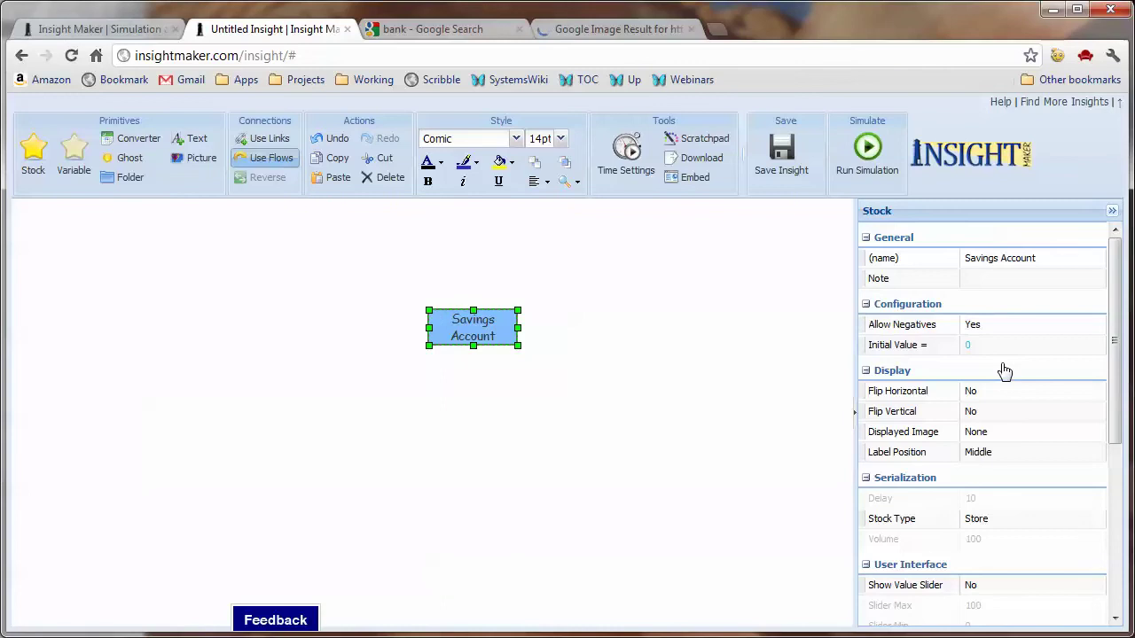
pyautogui.click(1000, 434)
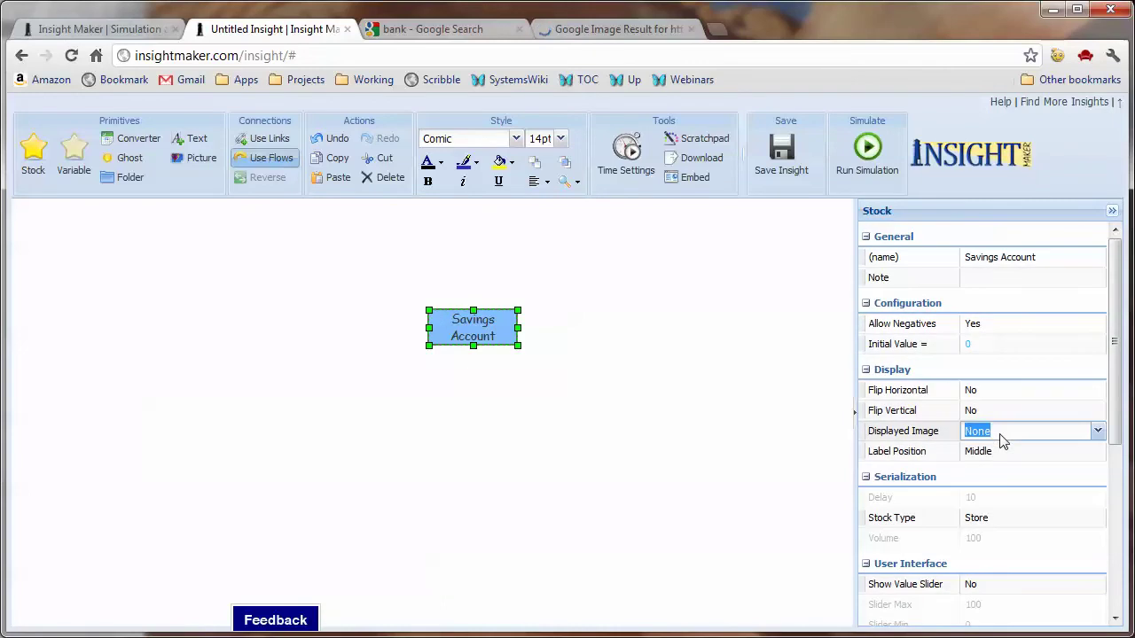
pyautogui.hotkey('ctrl', 'v')
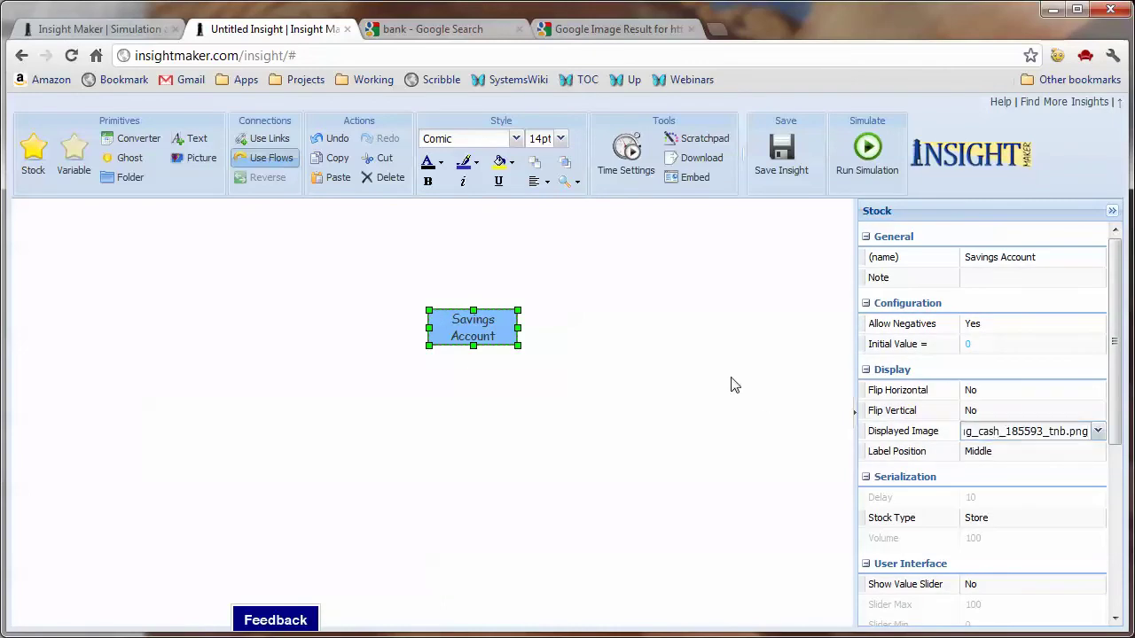
pyautogui.click(732, 385)
# Set the Savings Account stock's label position to Bottom and enlarge its bank picture on the canvas
pyautogui.click(488, 323)
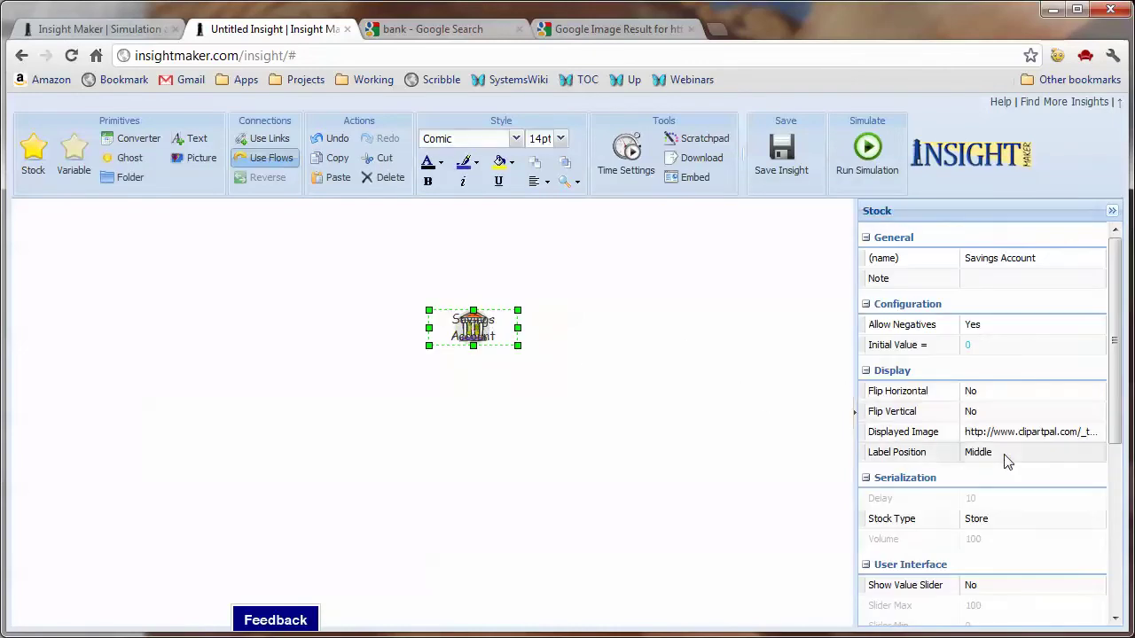
pyautogui.click(1003, 453)
pyautogui.click(1098, 453)
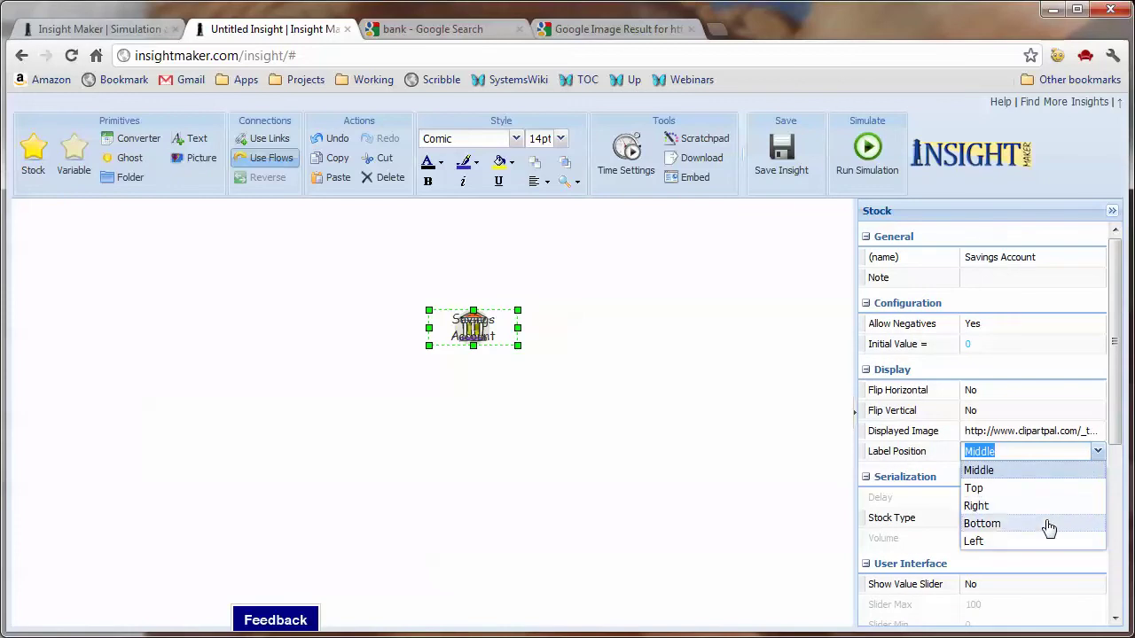
pyautogui.click(1047, 525)
pyautogui.click(649, 427)
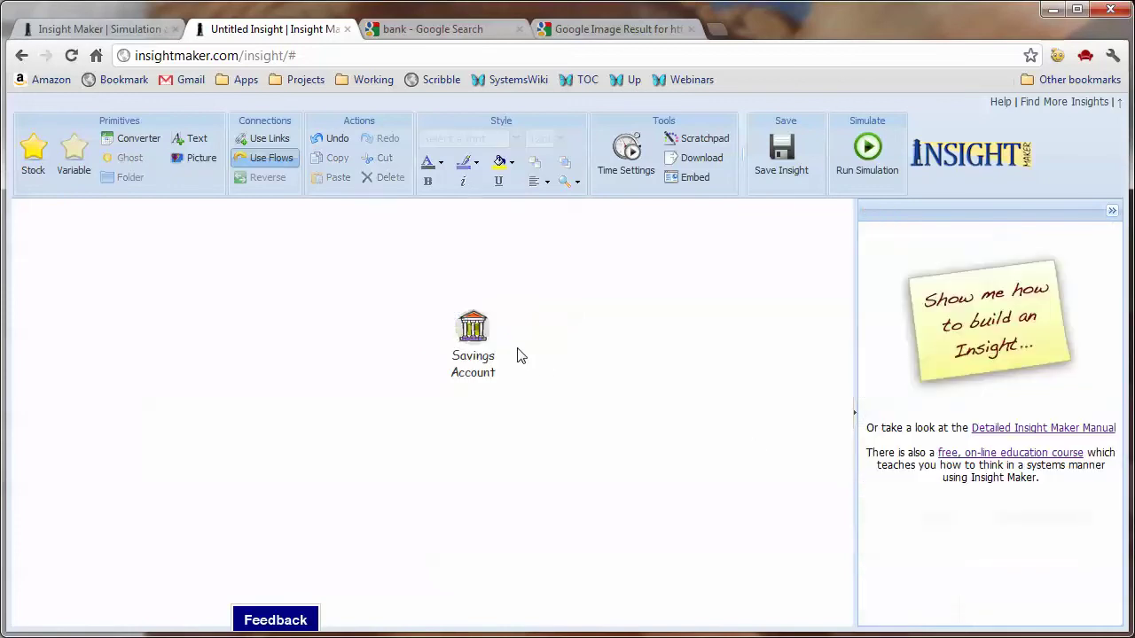
pyautogui.click(448, 323)
pyautogui.moveTo(515, 346); pyautogui.dragTo(526, 390)
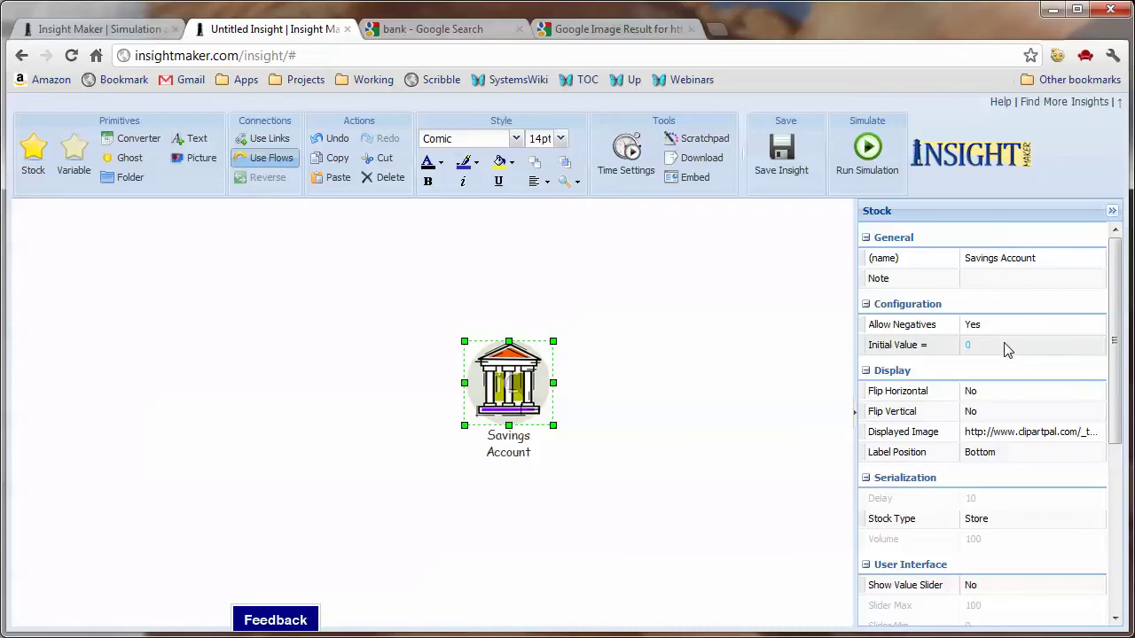
# Enable the value slider for the Savings Account stock and set the slider maximum to 1000
pyautogui.click(1010, 582)
pyautogui.click(1100, 577)
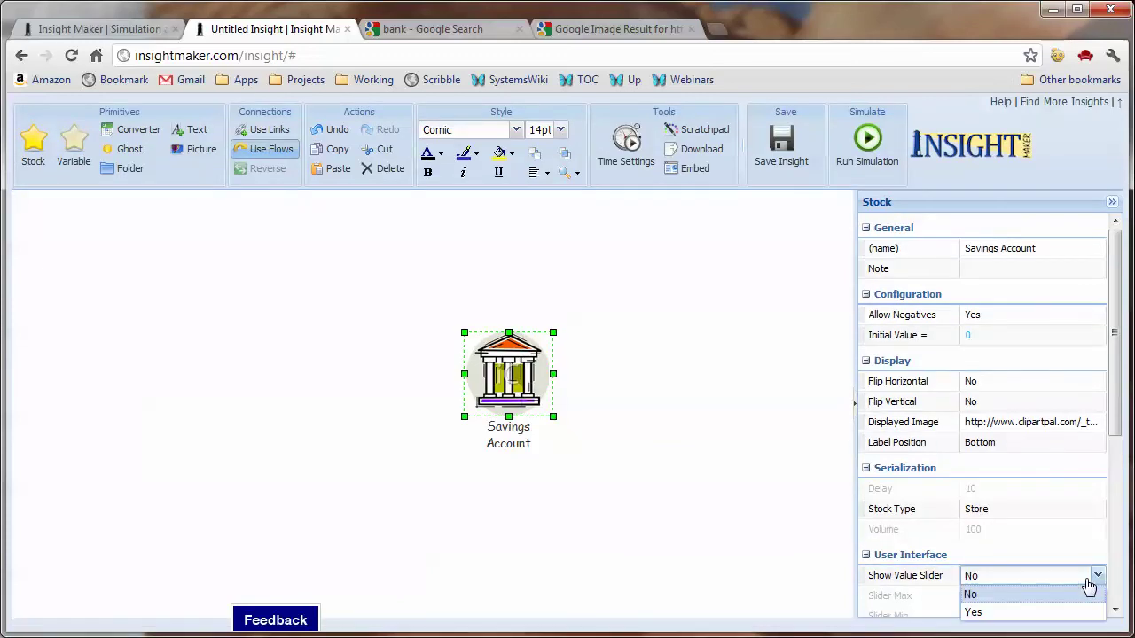
pyautogui.click(1030, 611)
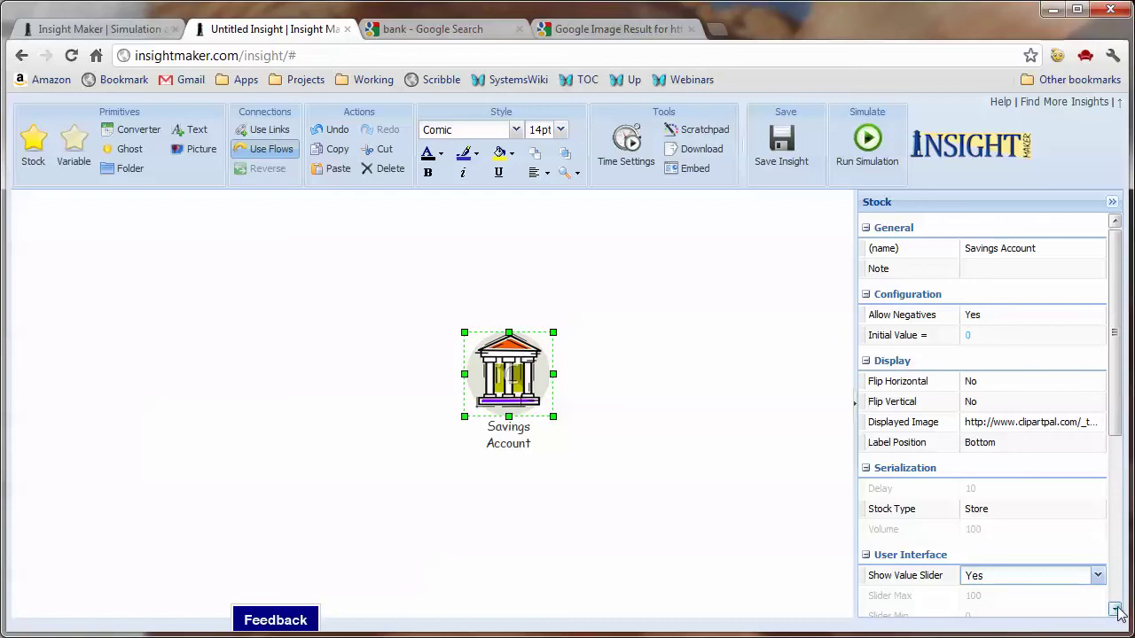
pyautogui.scroll(-1, 1108, 607)
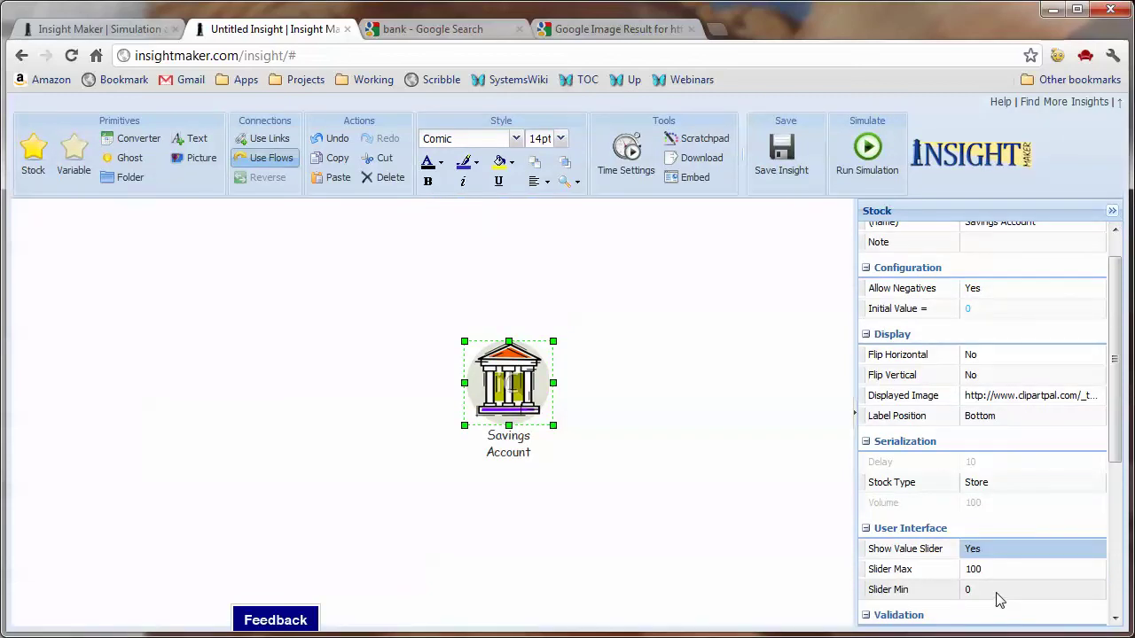
pyautogui.click(999, 593)
pyautogui.click(999, 574)
pyautogui.click(999, 574)
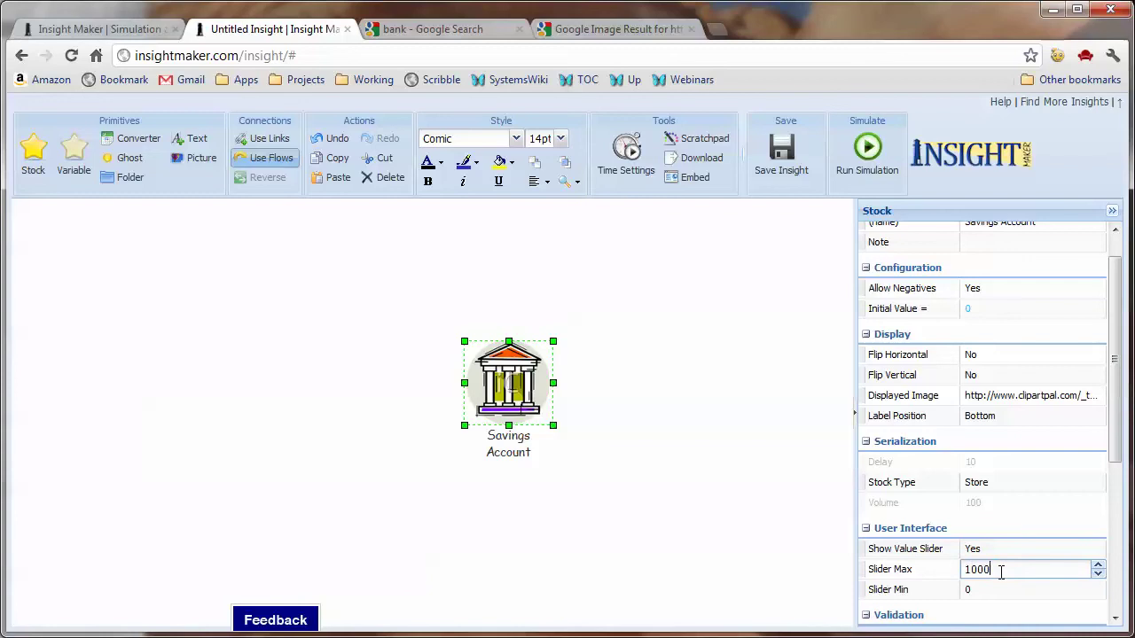
pyautogui.press('Return')
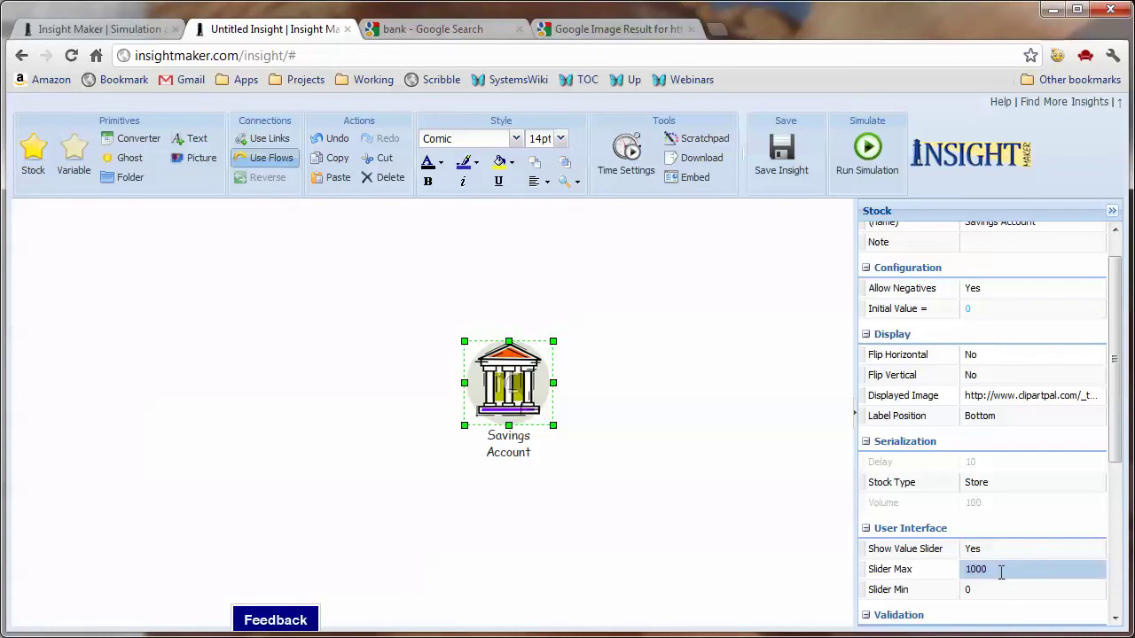
# Deselect the stock and set the Savings Account slider value to 100
pyautogui.click(644, 487)
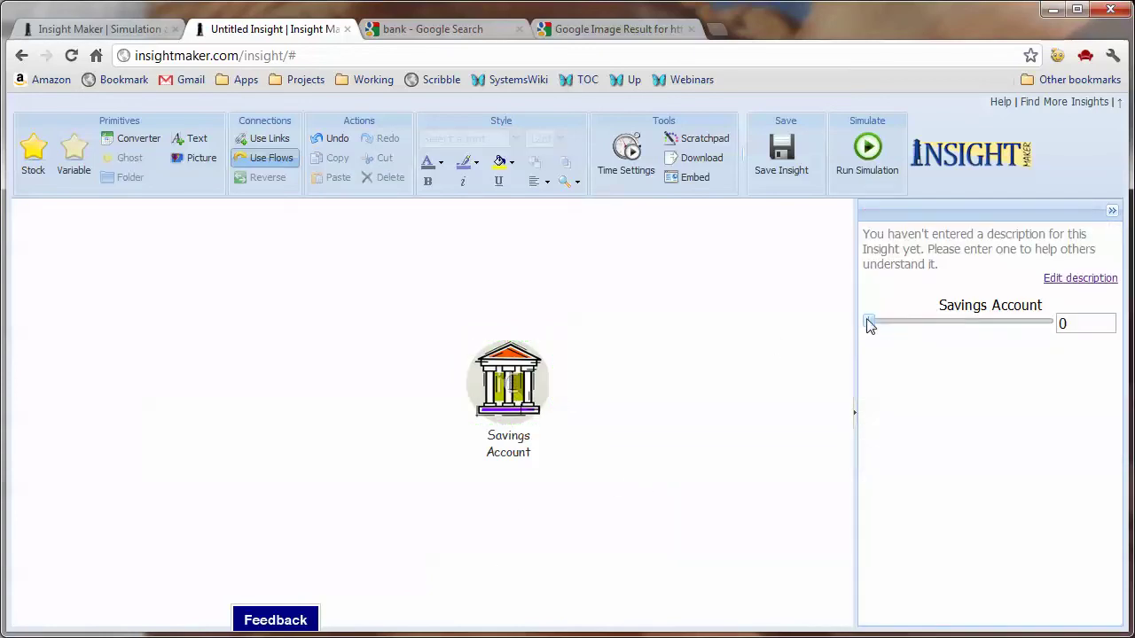
pyautogui.click(1069, 323)
pyautogui.write('100')
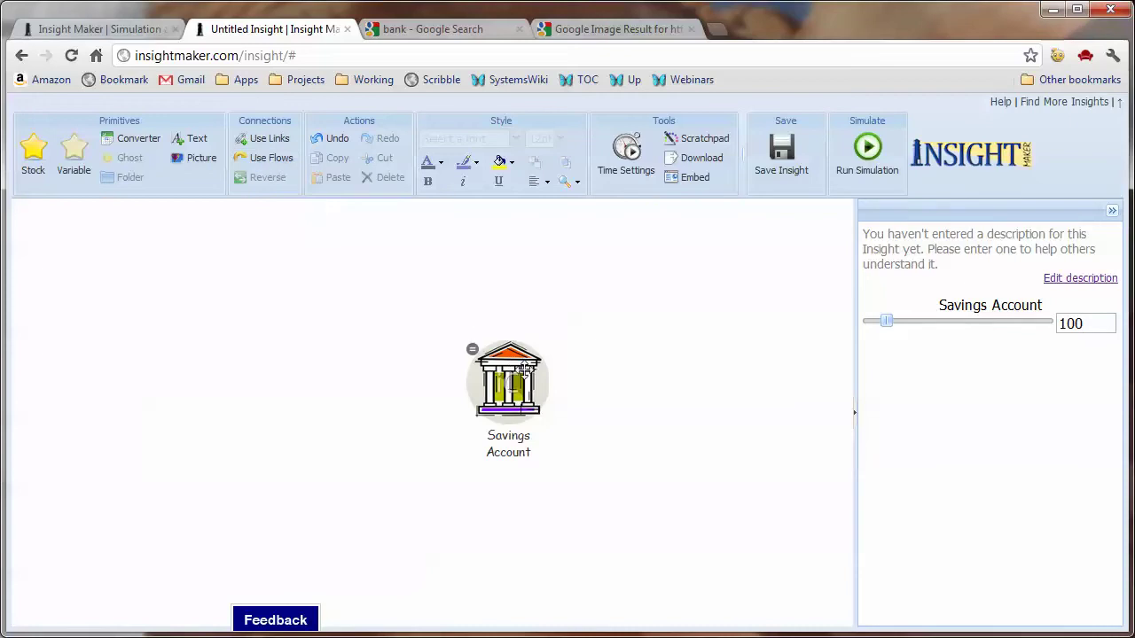
# Draw a flow between the Savings Account and the empty area left of it, reversed so that it enters the stock
pyautogui.click(259, 160)
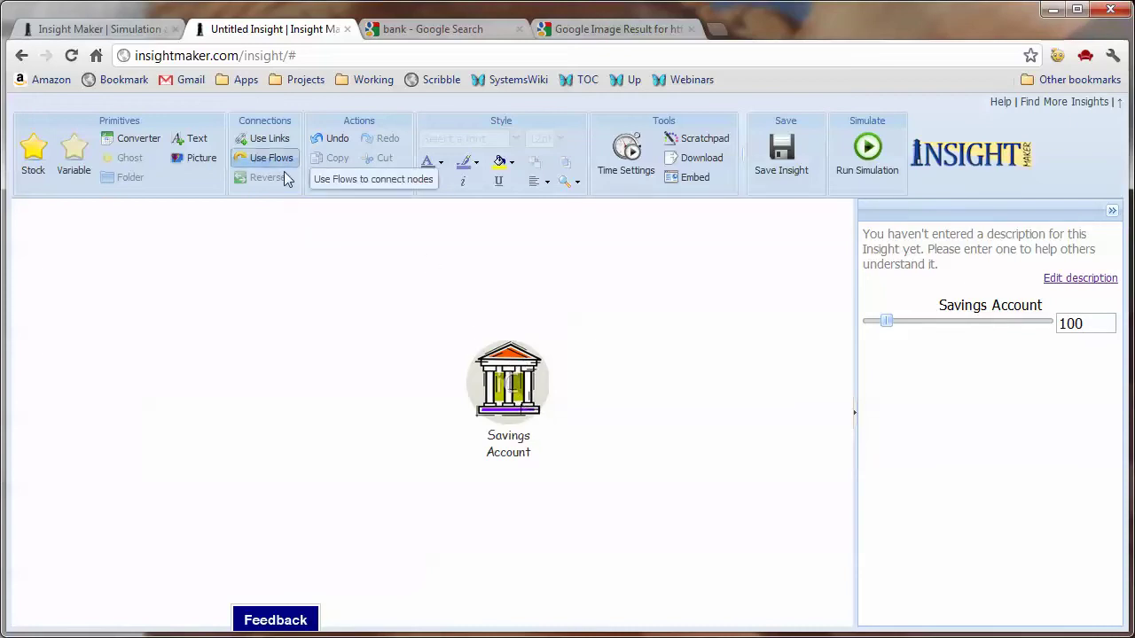
pyautogui.moveTo(508, 384); pyautogui.dragTo(279, 377)
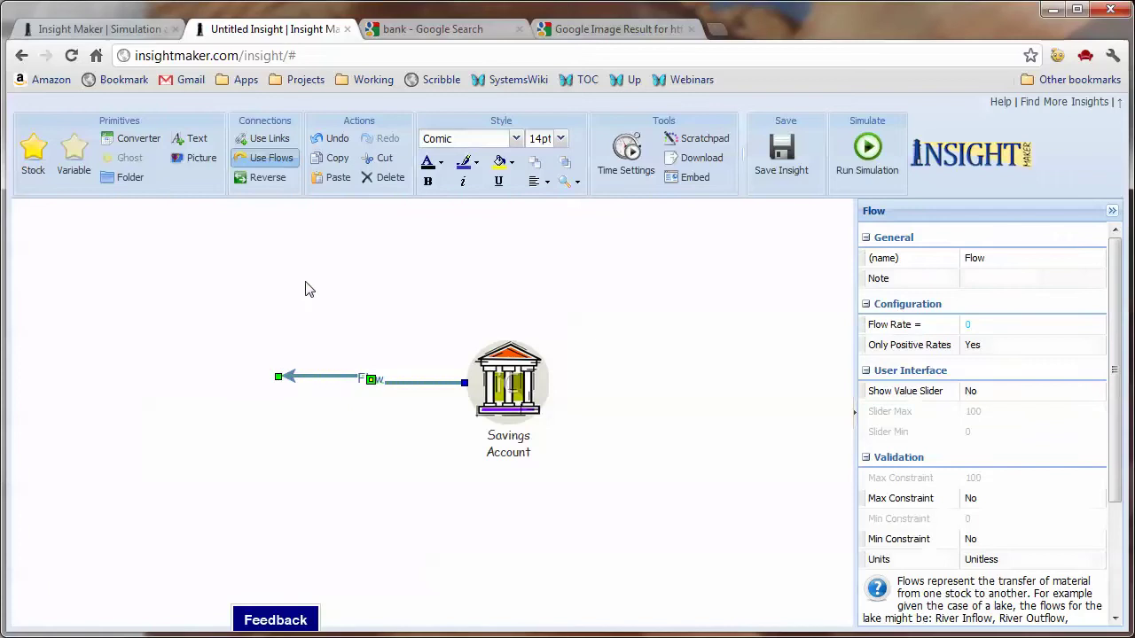
pyautogui.click(266, 177)
# Name the flow Interest and give it the note "Money paid on the account over time."
pyautogui.click(1004, 259)
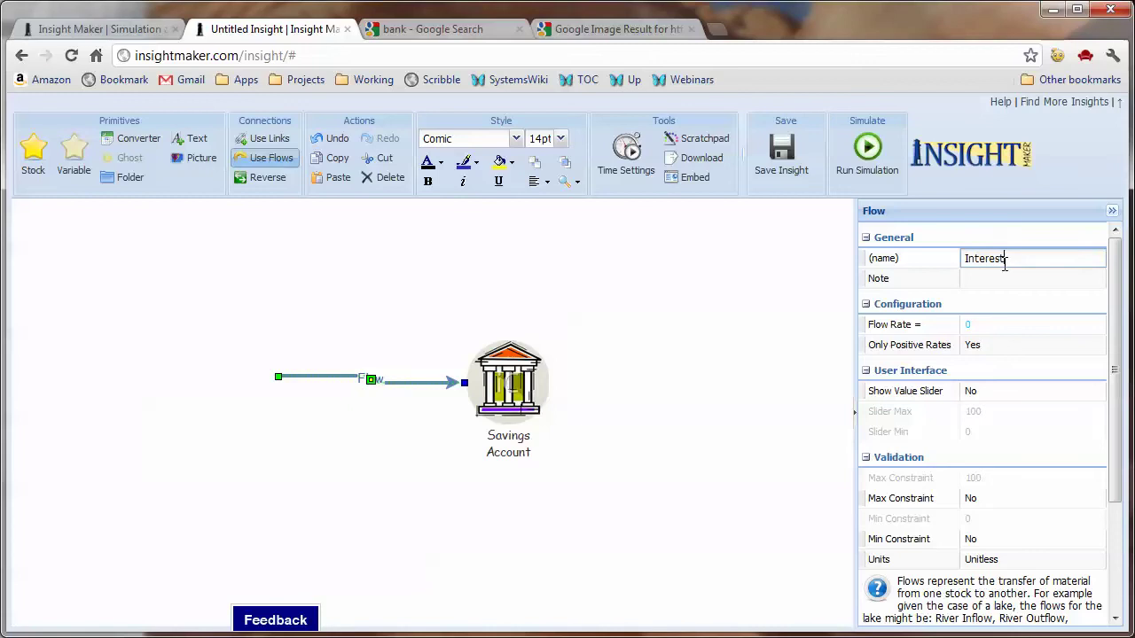
pyautogui.write('Interest')
pyautogui.click(1002, 278)
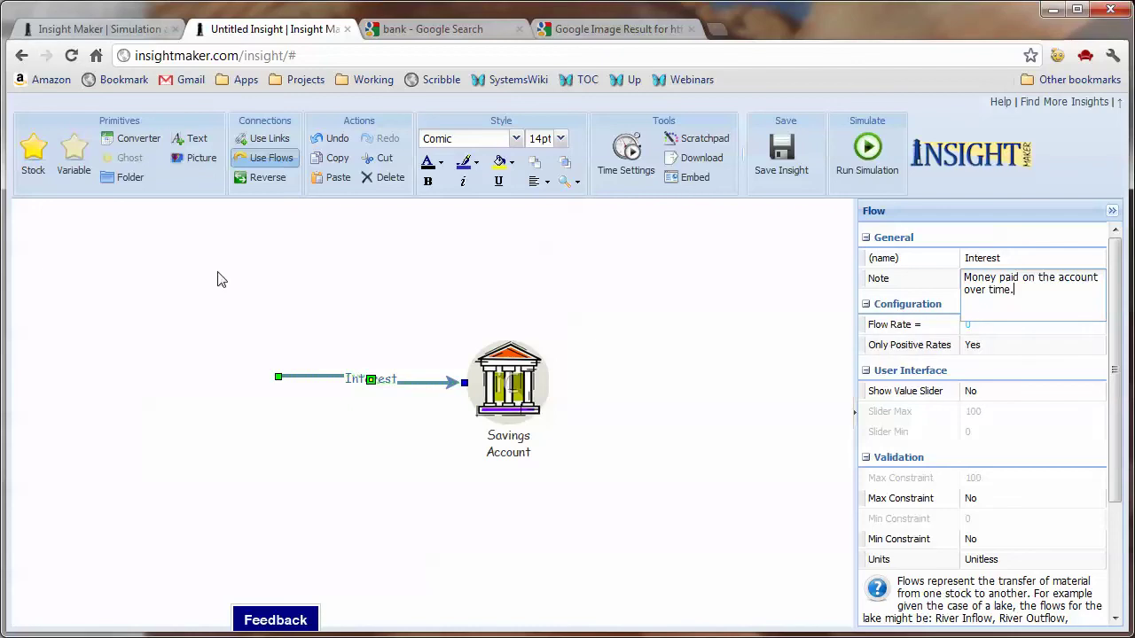
pyautogui.click(393, 344)
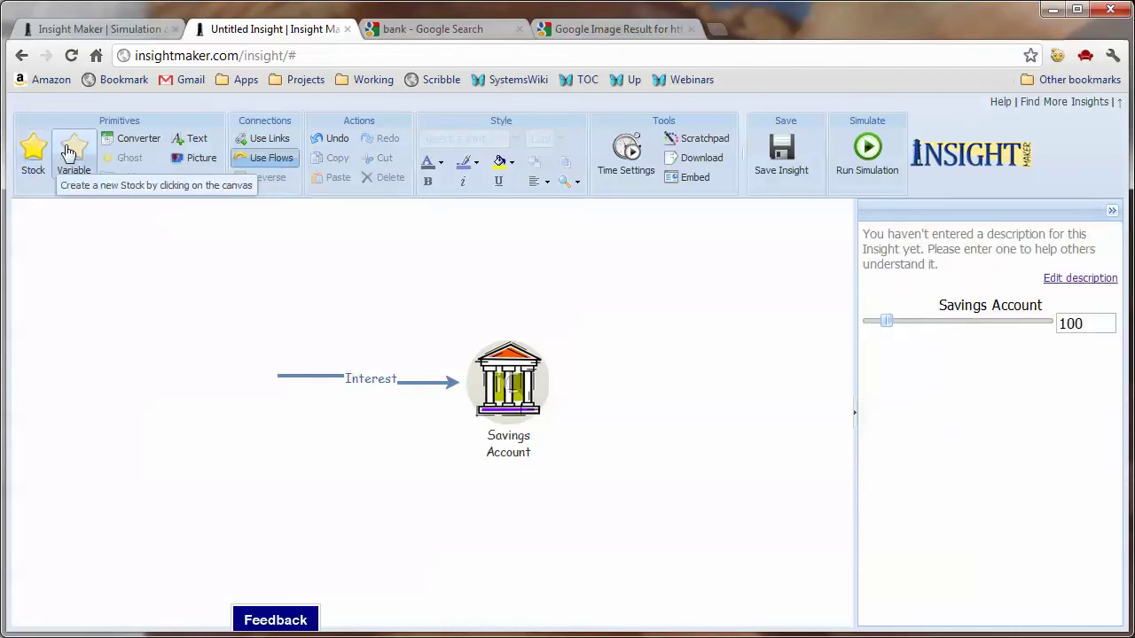
# Place a new variable above the Interest flow and search Google Images for percent
pyautogui.click(350, 245)
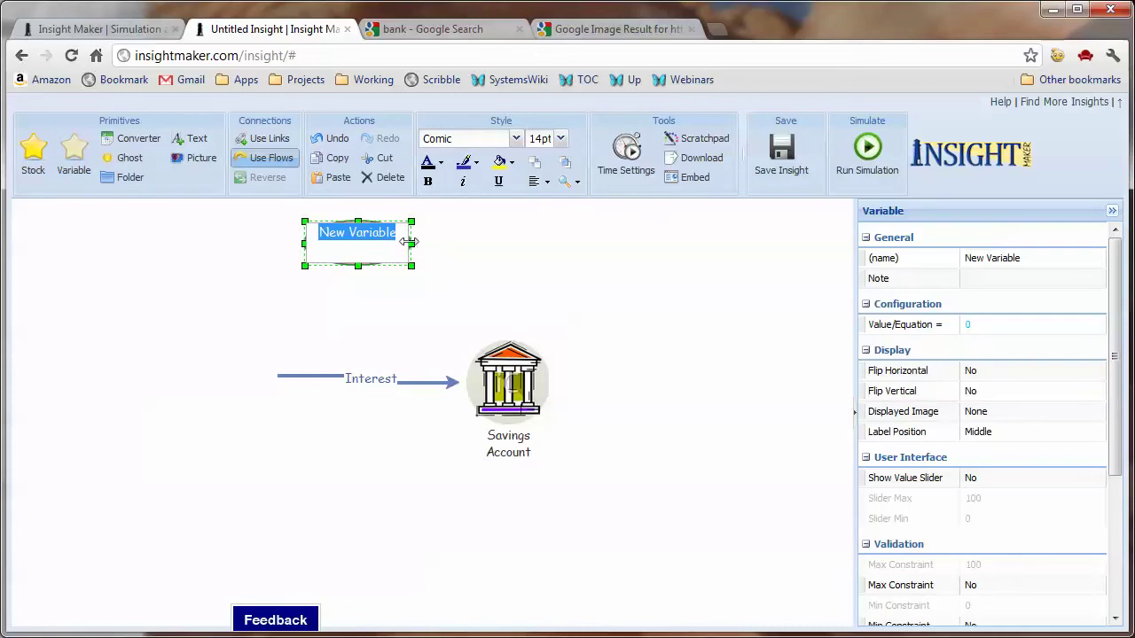
pyautogui.click(502, 30)
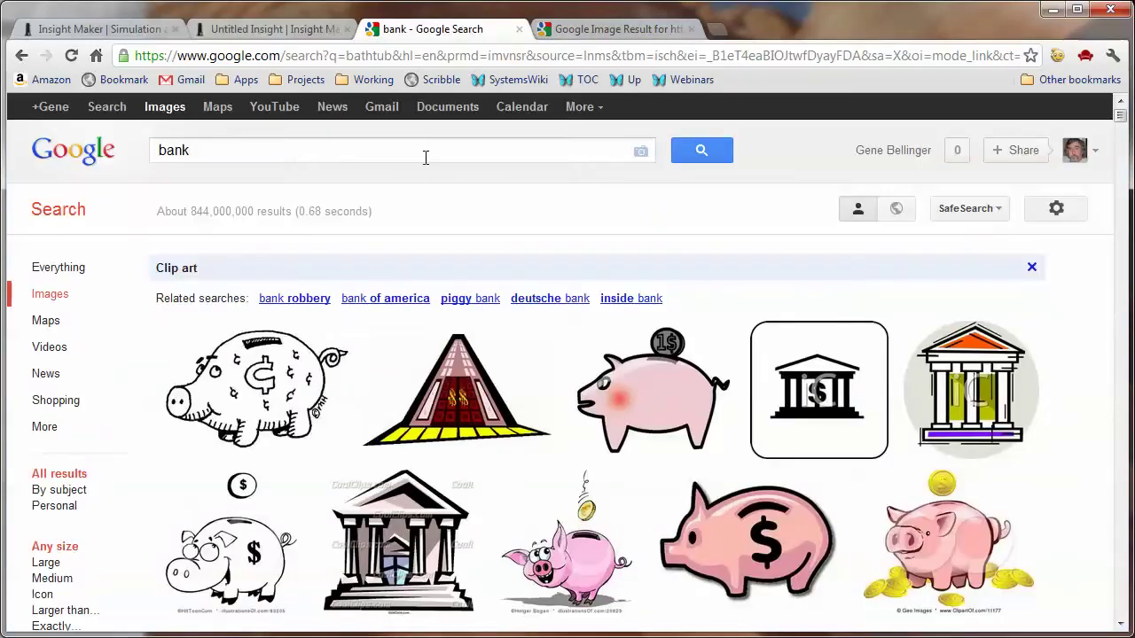
pyautogui.moveTo(410, 152); pyautogui.dragTo(149, 149)
pyautogui.write('percent')
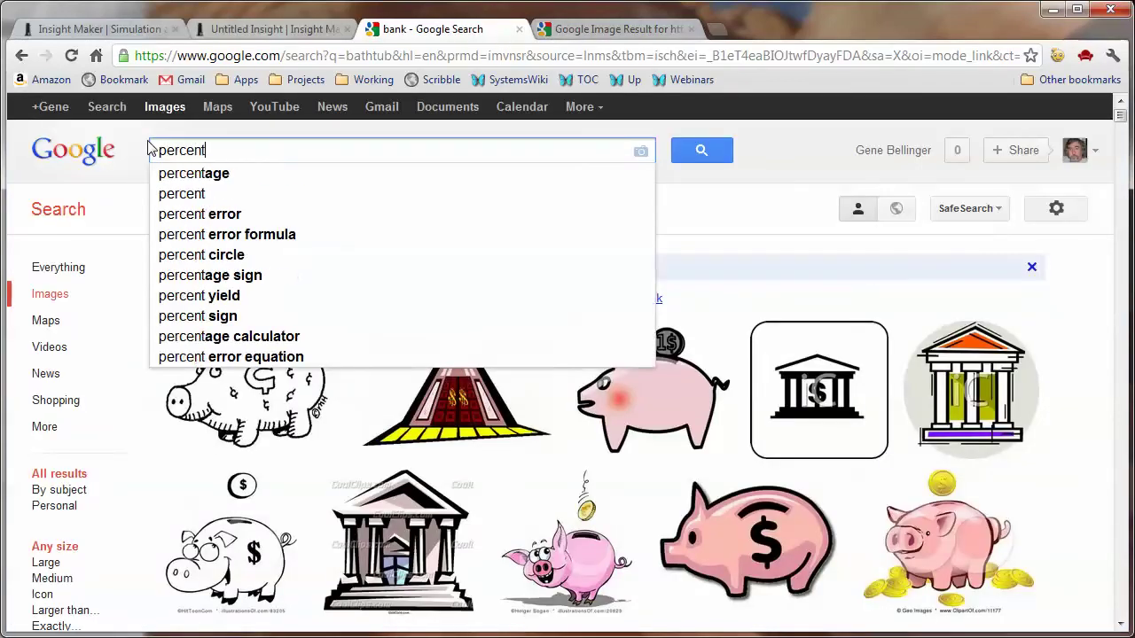
pyautogui.press('Return')
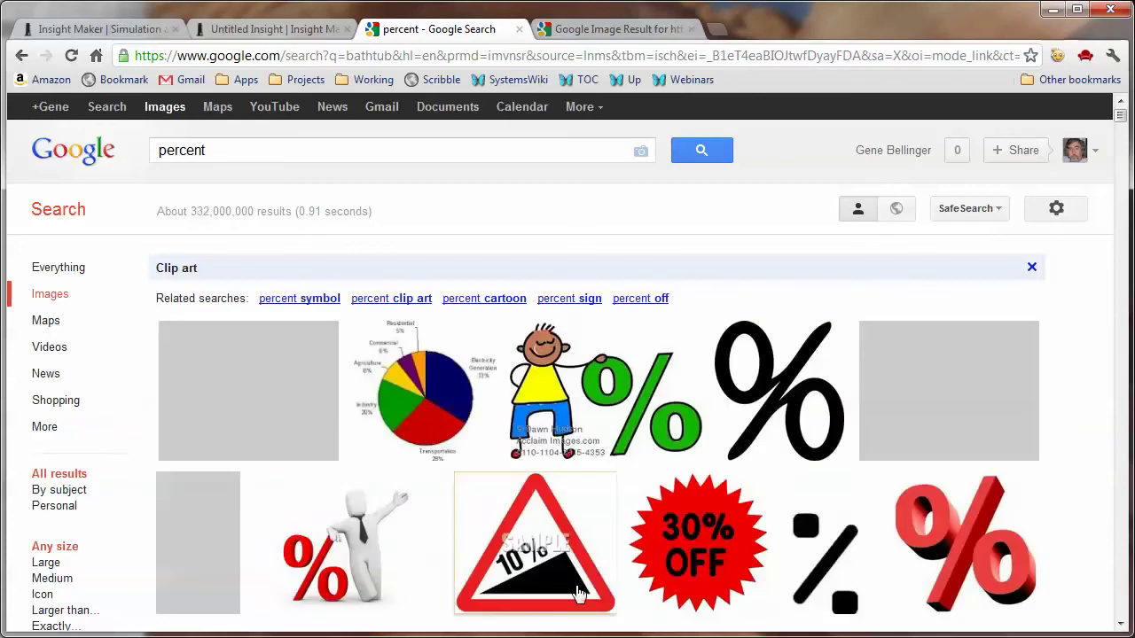
# Open the red 3D percent sign result in a new tab, copy its image URL and return to the Untitled Insight tab
pyautogui.moveTo(975, 525)
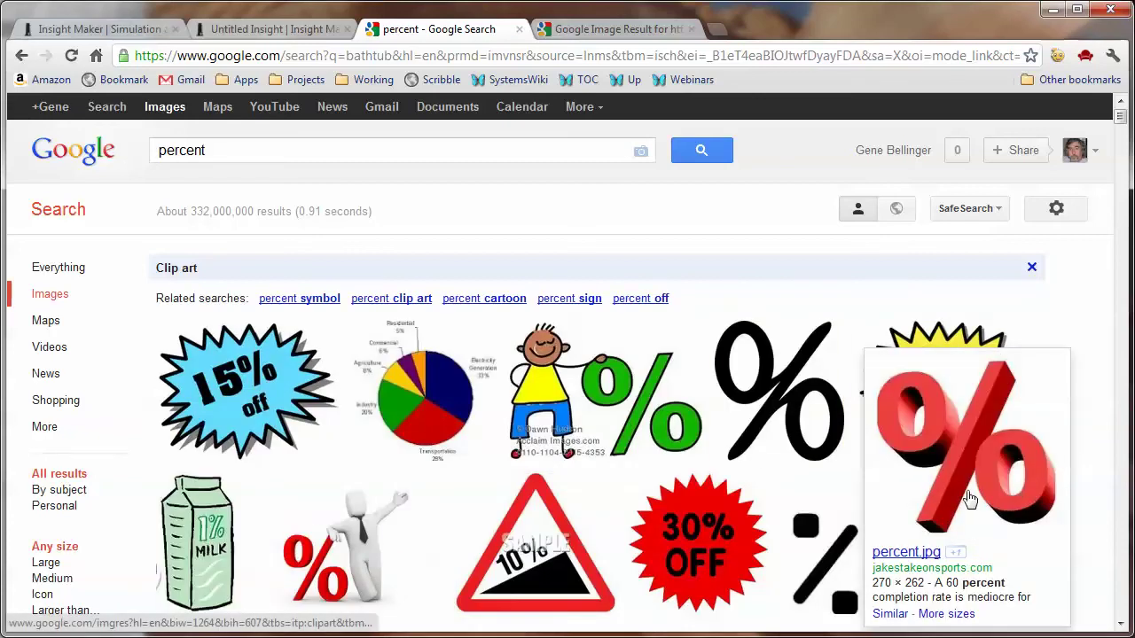
pyautogui.rightClick(965, 480)
pyautogui.click(1019, 494)
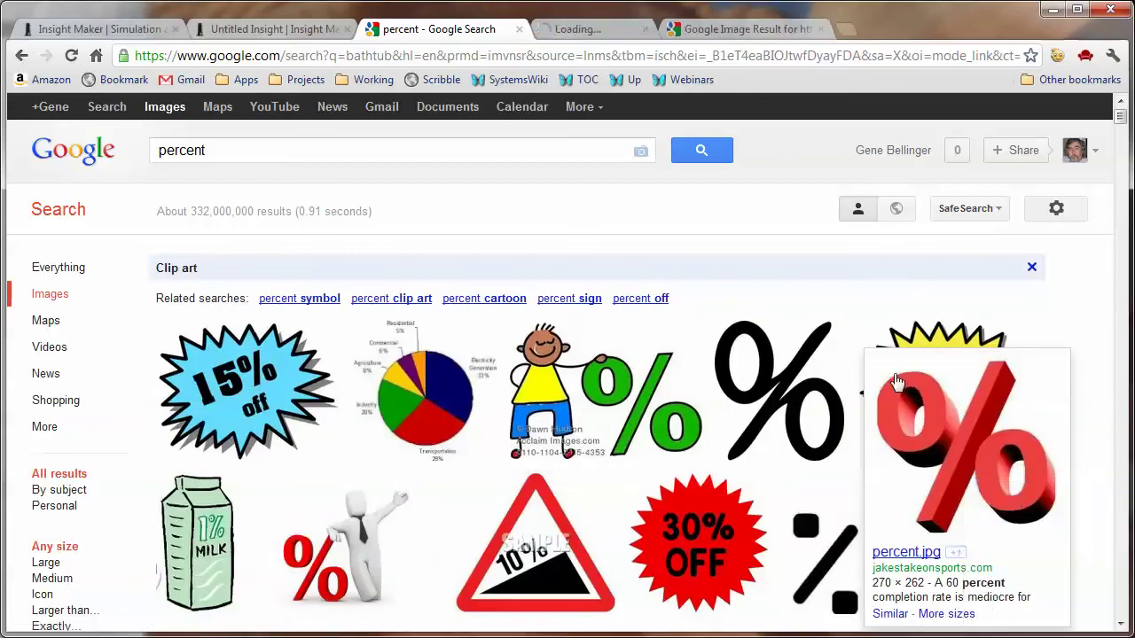
pyautogui.click(616, 30)
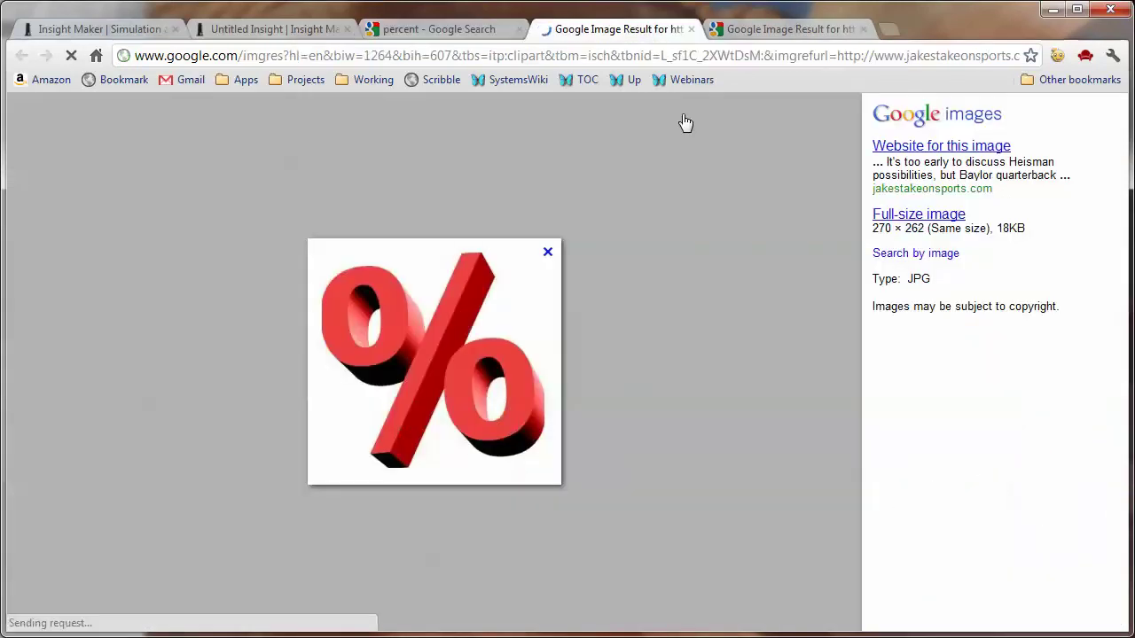
pyautogui.rightClick(510, 287)
pyautogui.click(572, 332)
pyautogui.click(272, 33)
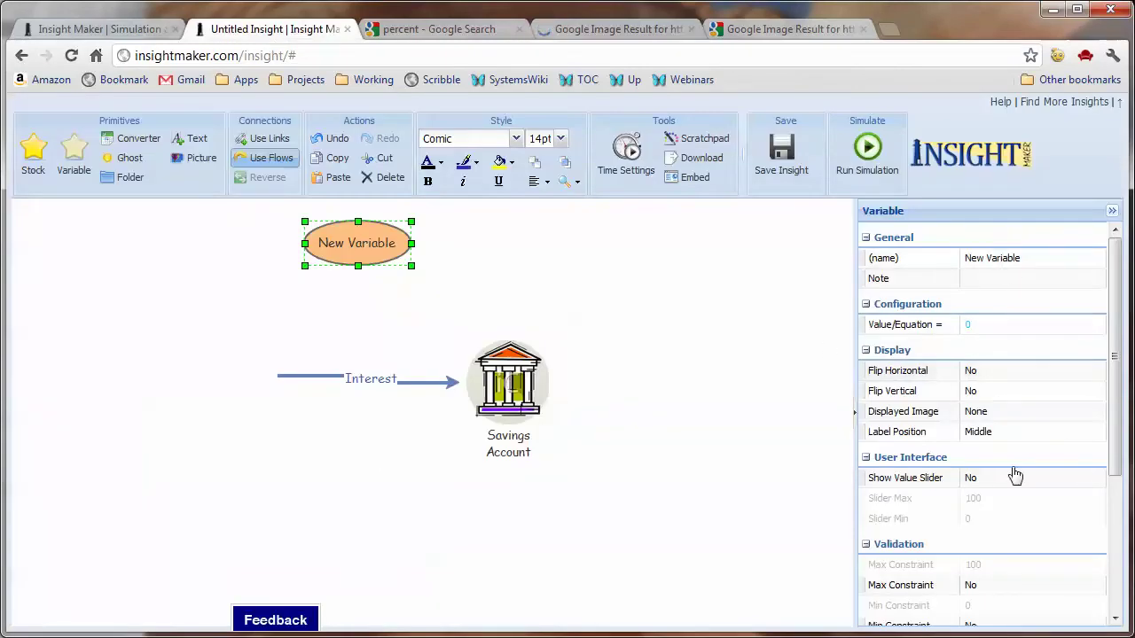
# Use the copied image URL as the new variable's displayed image and set its label position to Bottom
pyautogui.click(1026, 411)
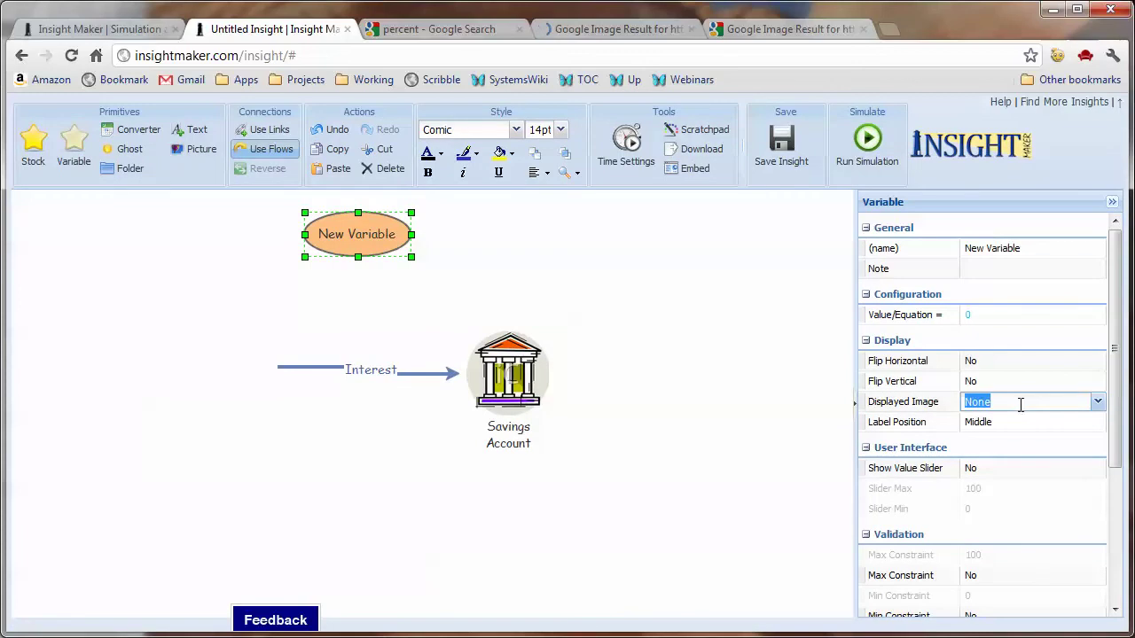
pyautogui.hotkey('ctrl', 'v')
pyautogui.click(1020, 425)
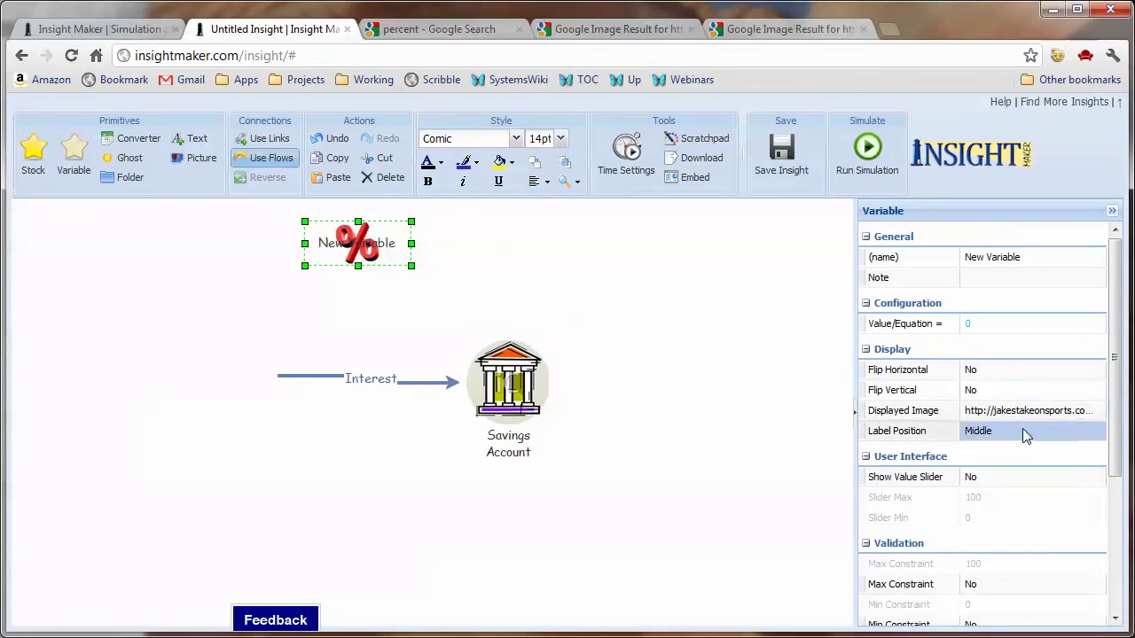
pyautogui.click(1098, 432)
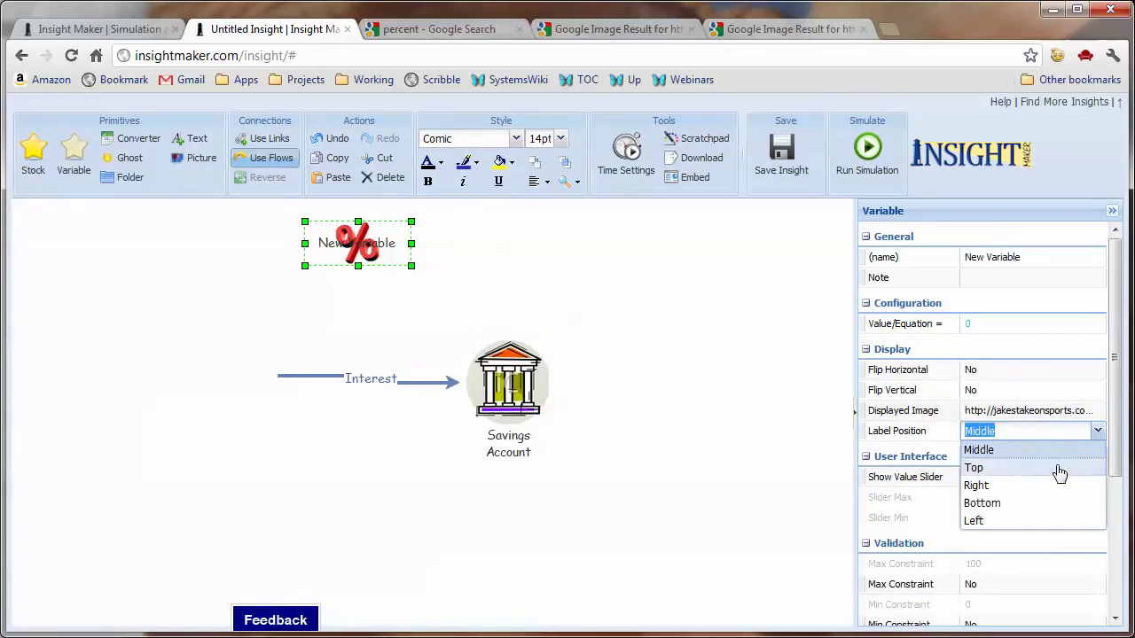
pyautogui.click(1033, 502)
pyautogui.click(468, 294)
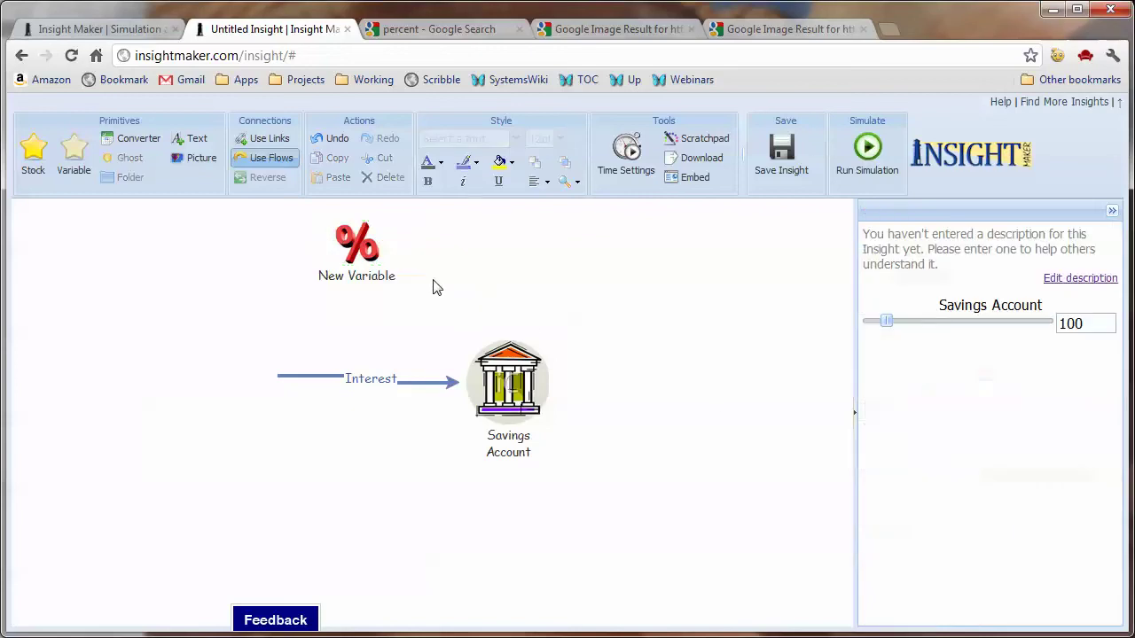
# Rename the percent-sign variable as Interest Rate
pyautogui.click(370, 276)
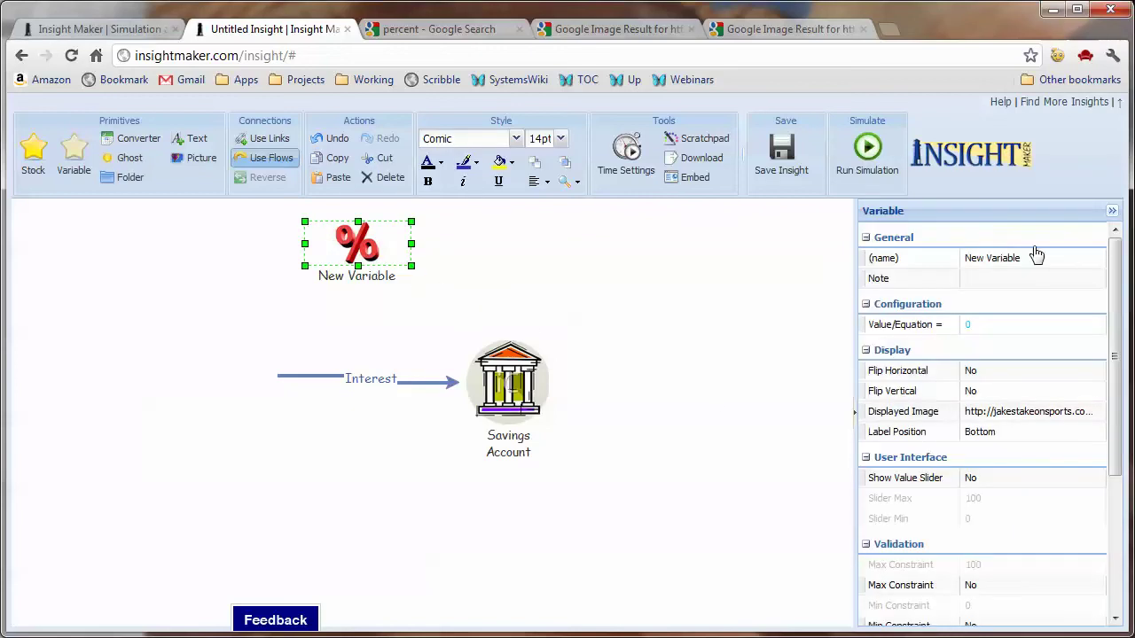
pyautogui.click(1055, 256)
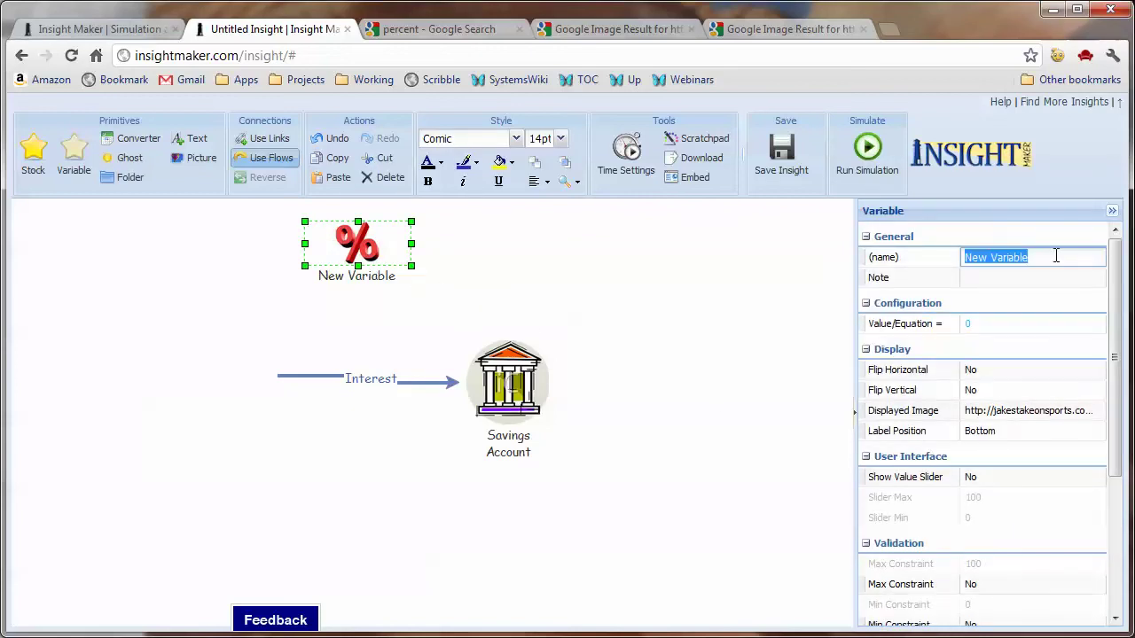
pyautogui.write('Interest Rate')
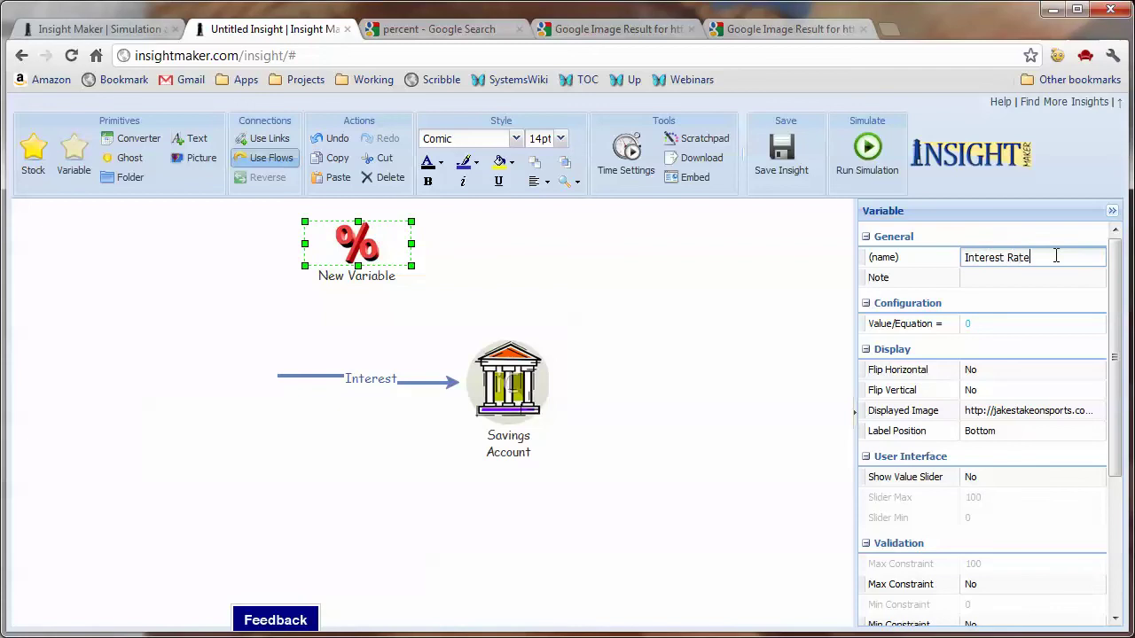
pyautogui.press('Return')
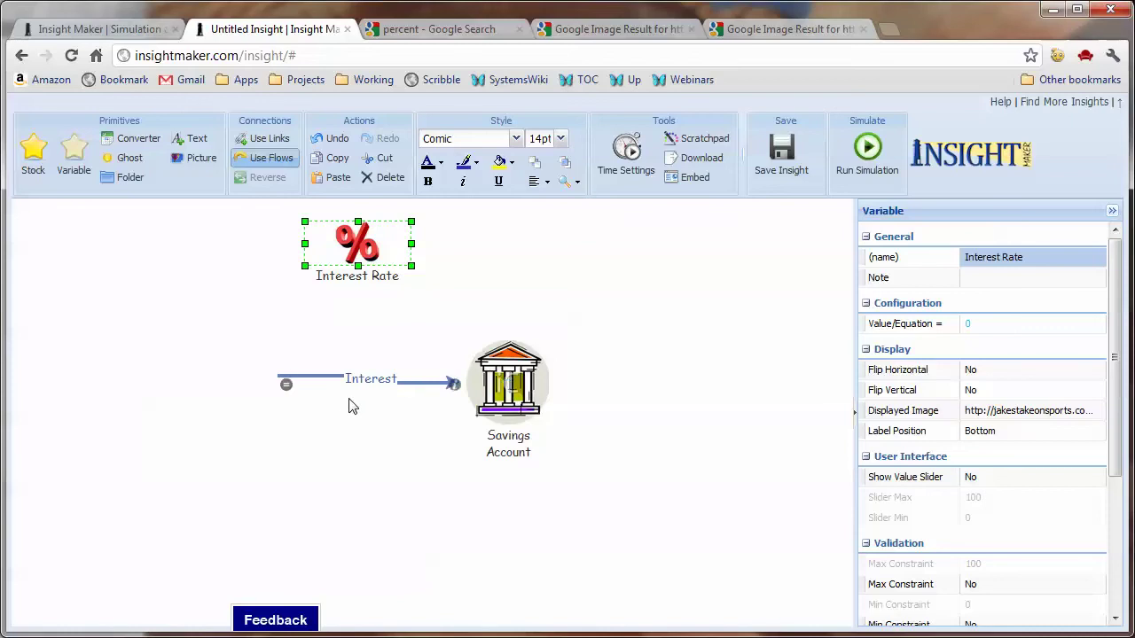
# Link Interest Rate and Savings Account to the Interest flow, bending the Savings Account link above the flow with two points
pyautogui.click(285, 141)
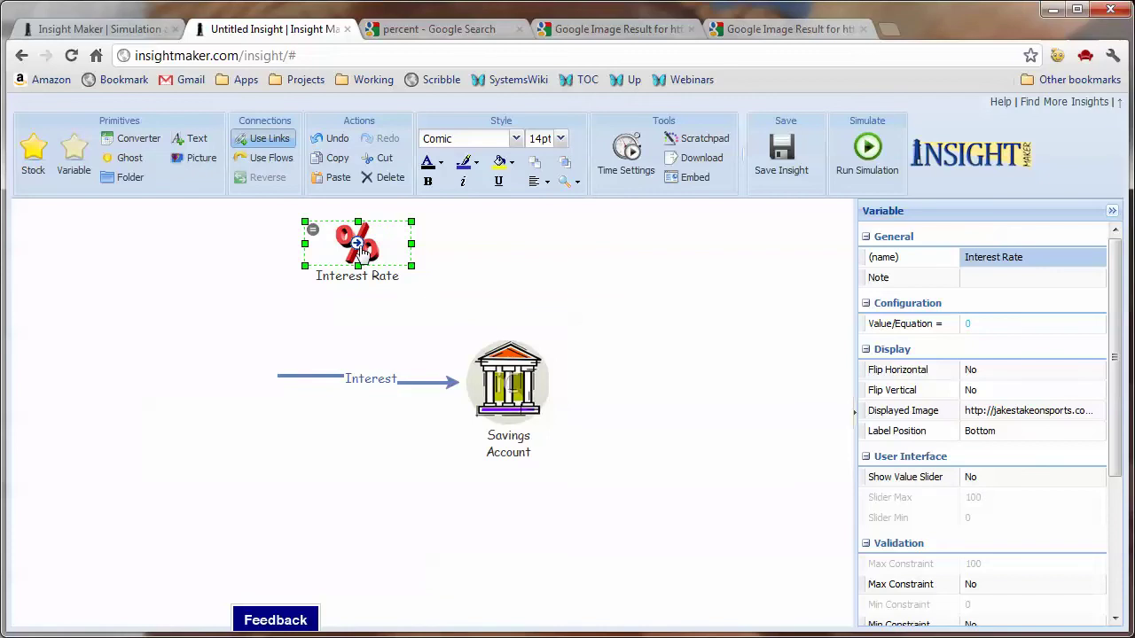
pyautogui.moveTo(374, 282); pyautogui.dragTo(378, 395)
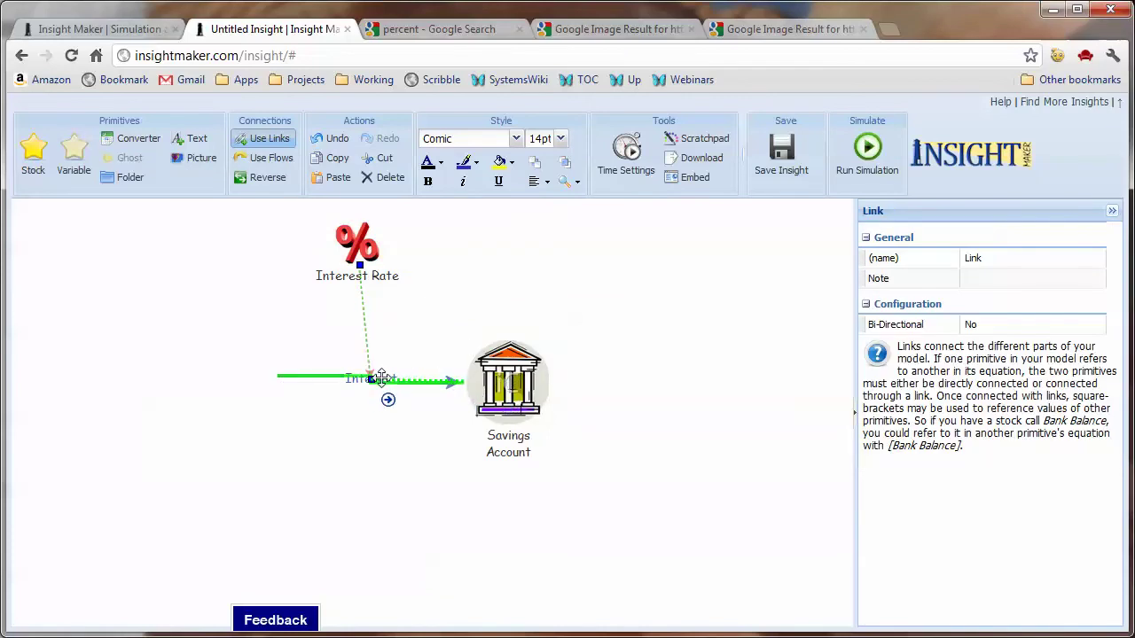
pyautogui.click(424, 379)
pyautogui.moveTo(430, 379); pyautogui.dragTo(455, 314)
pyautogui.moveTo(411, 393); pyautogui.dragTo(411, 314)
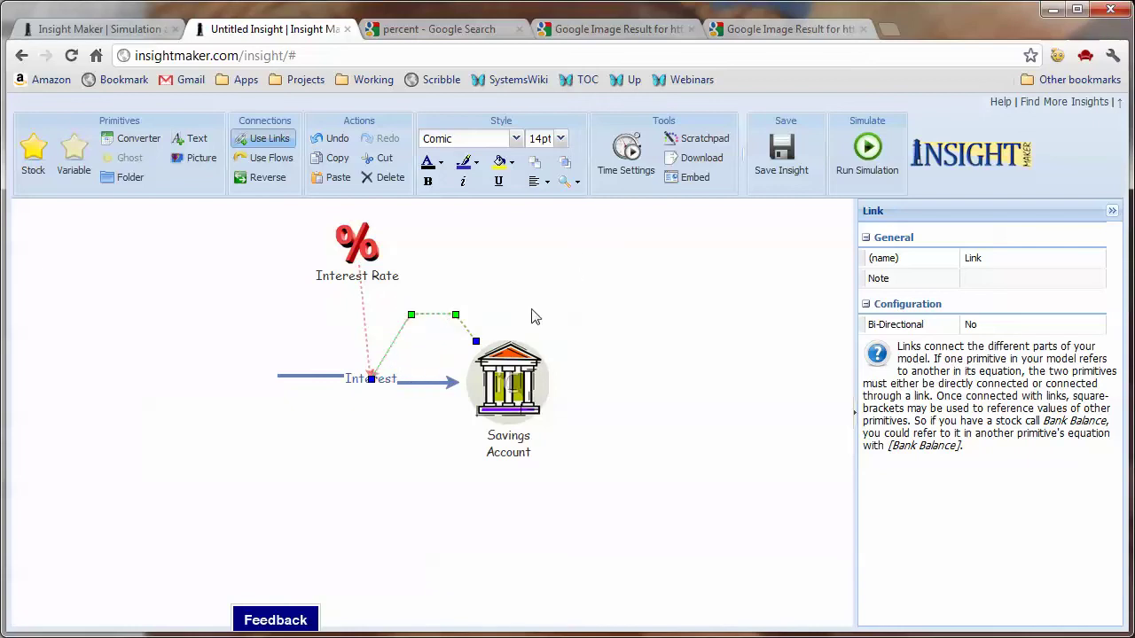
# Set the Interest flow's rate equation to [Savings Account] * [Interest Rate]
pyautogui.click(371, 380)
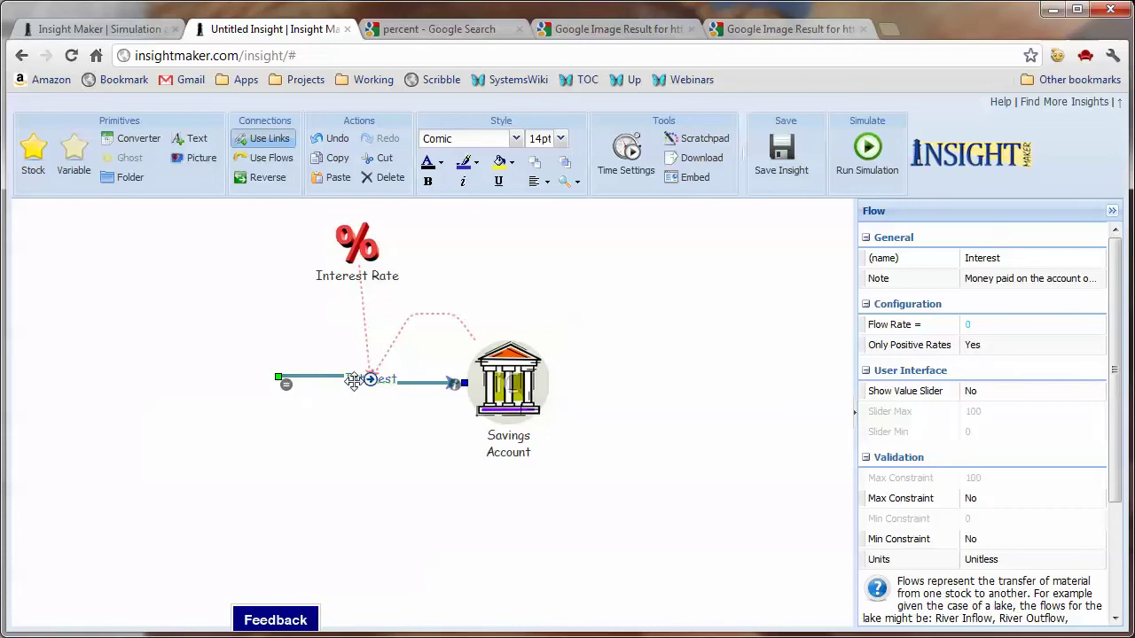
pyautogui.doubleClick(287, 387)
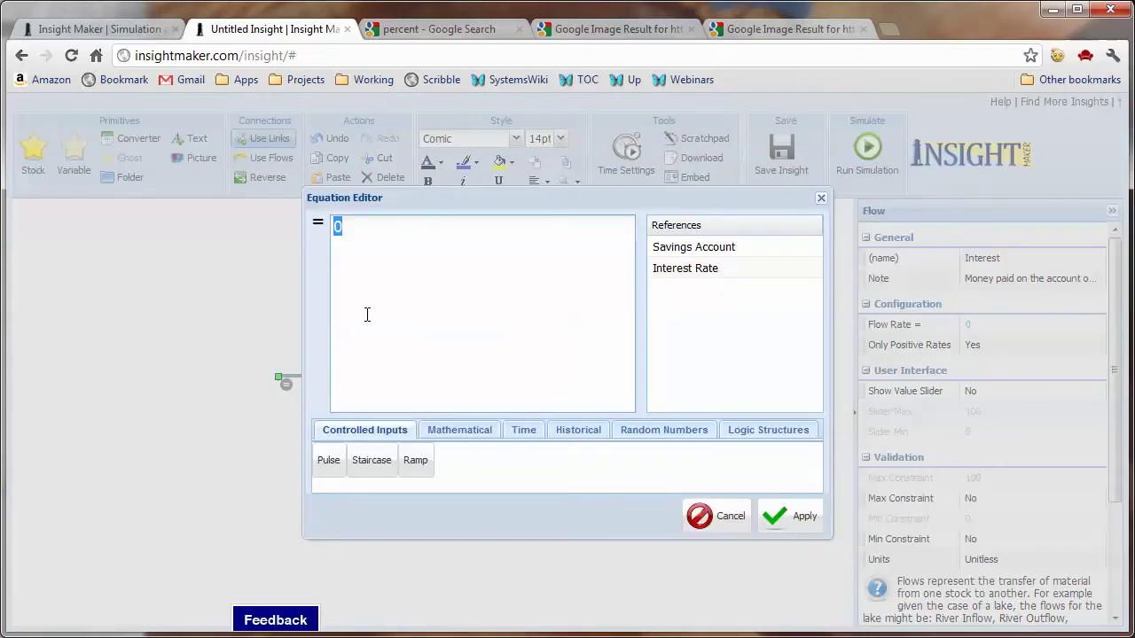
pyautogui.click(714, 252)
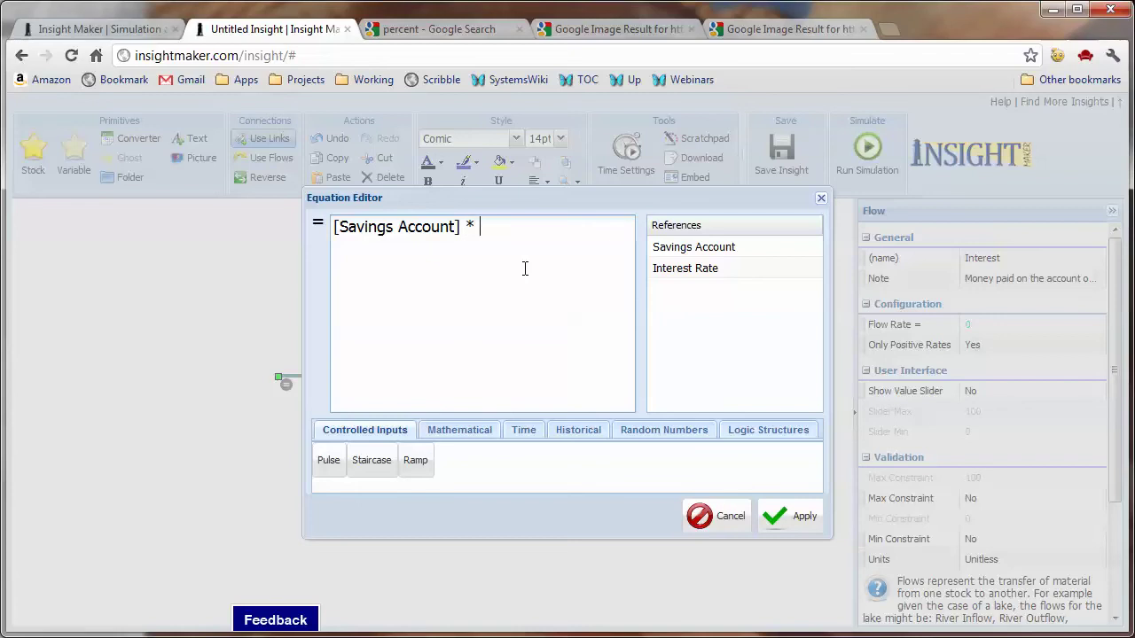
pyautogui.write('*')
pyautogui.click(696, 267)
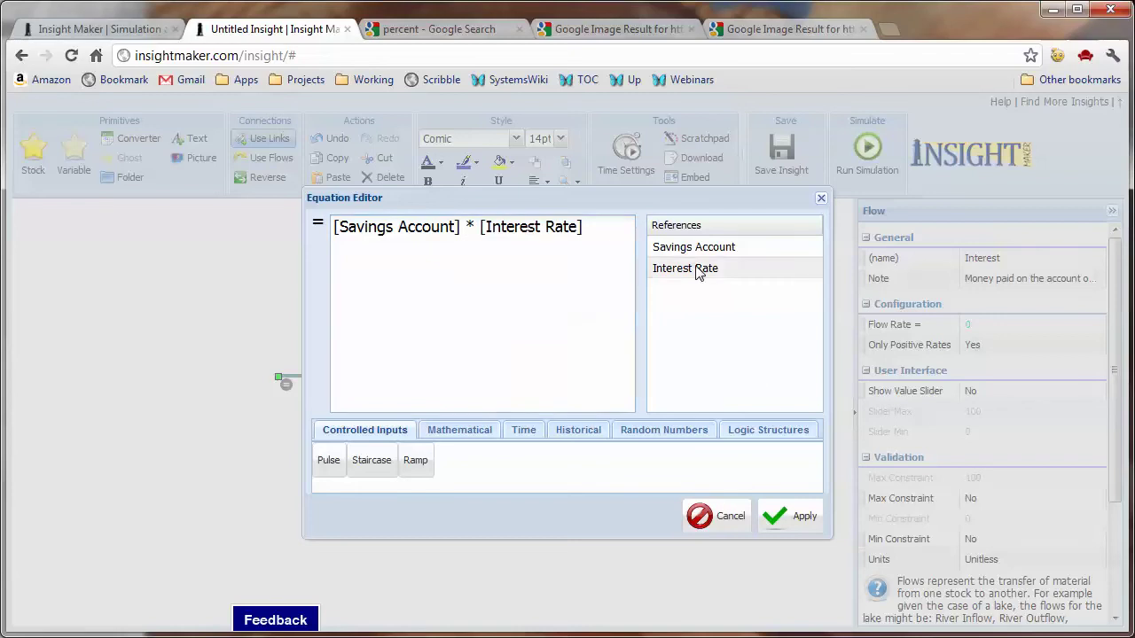
pyautogui.click(792, 524)
# Enable the value slider for the Interest Rate variable and set its slider maximum to .1
pyautogui.click(382, 257)
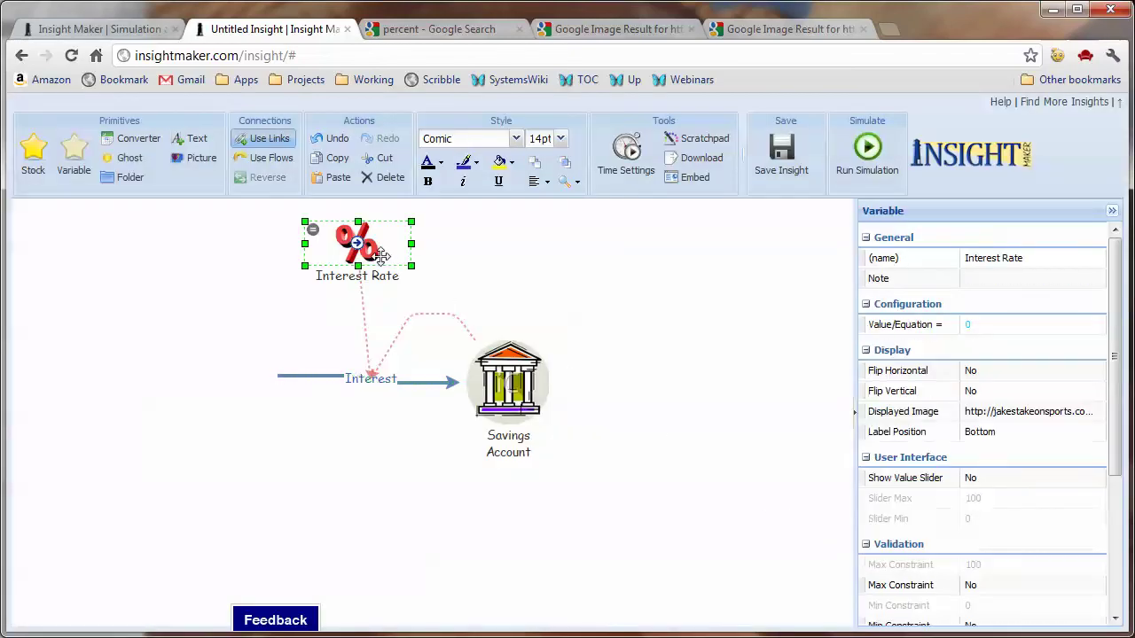
pyautogui.click(970, 480)
pyautogui.click(1100, 480)
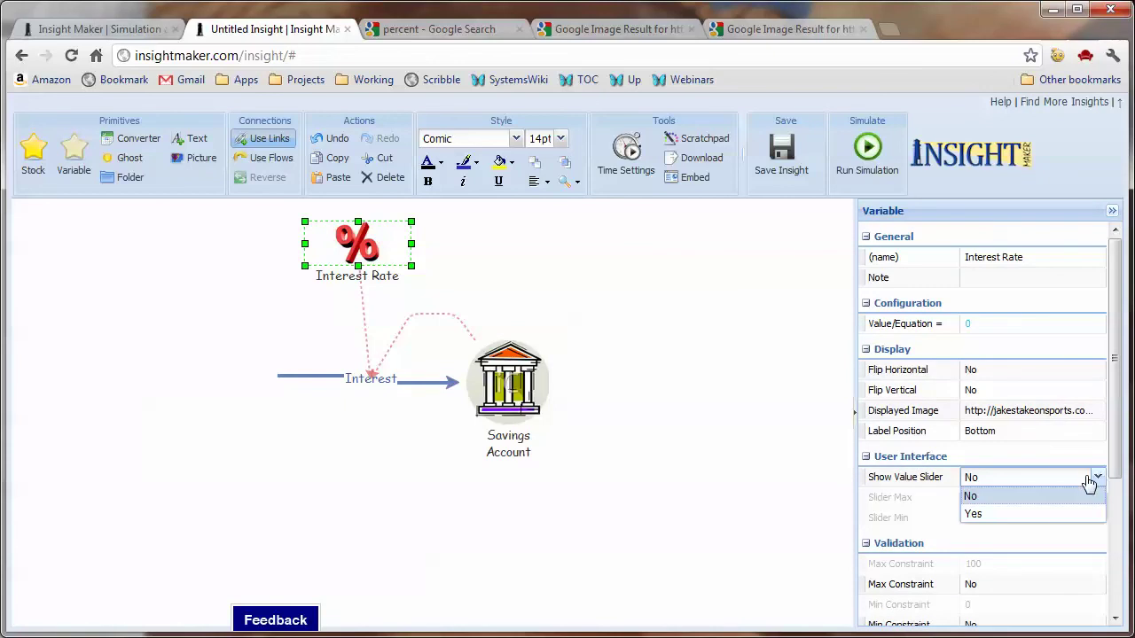
pyautogui.click(1055, 518)
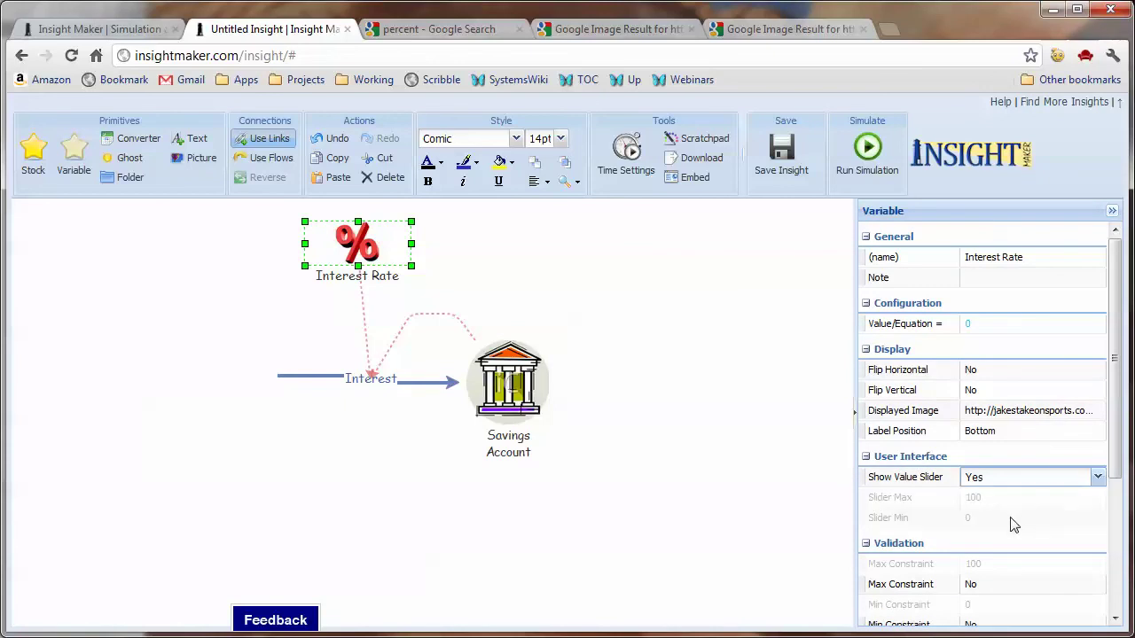
pyautogui.click(1012, 518)
pyautogui.click(1003, 496)
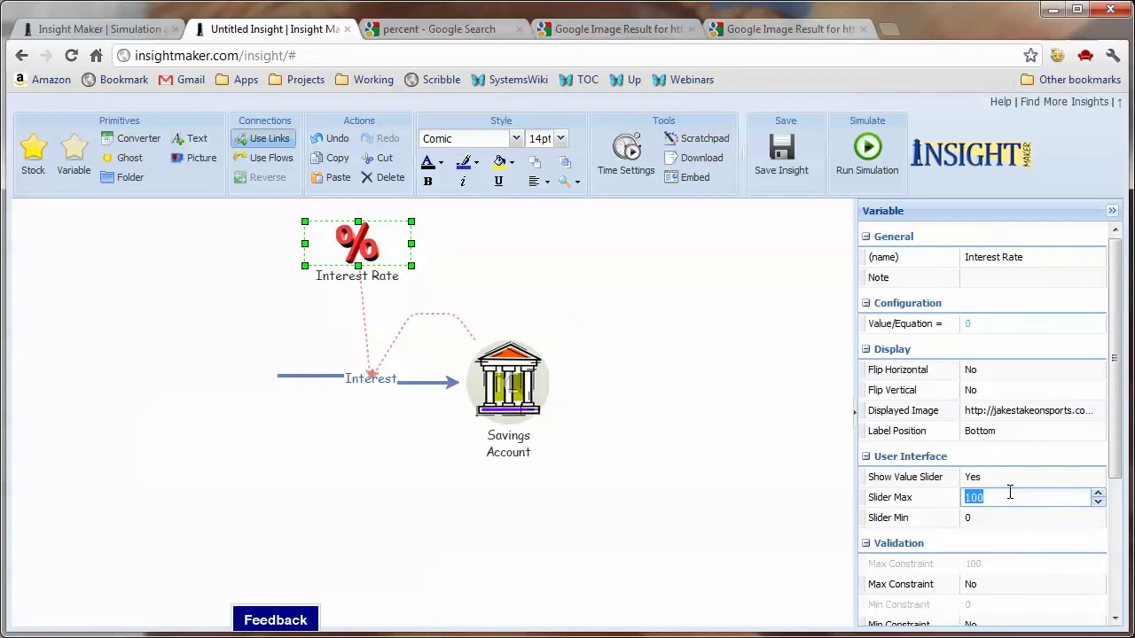
pyautogui.write('.')
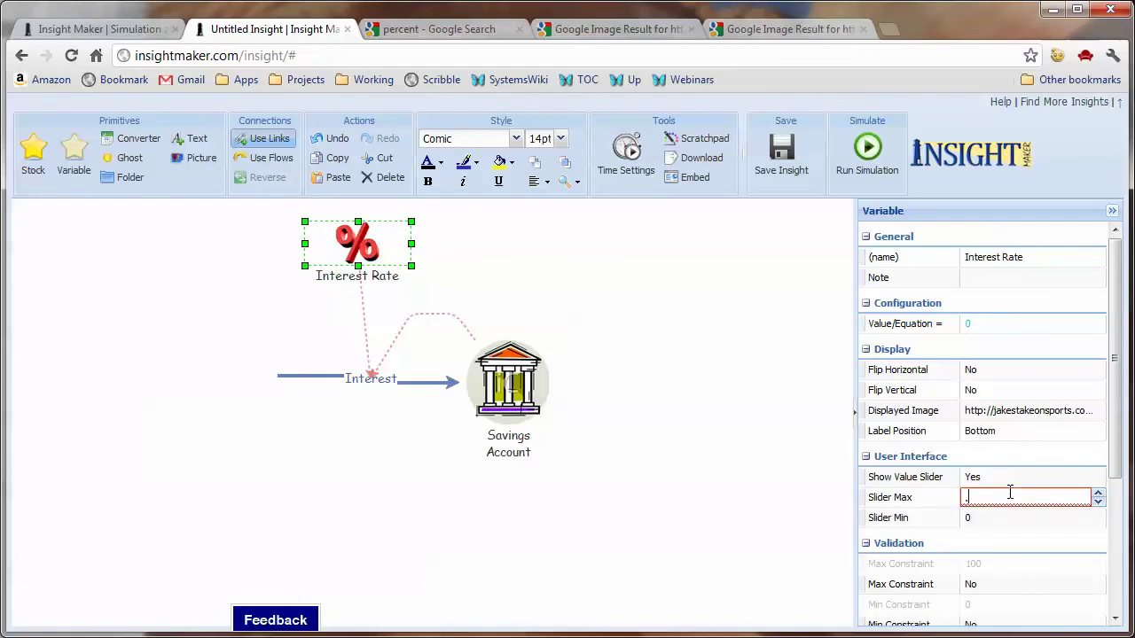
pyautogui.write('1')
pyautogui.click(709, 512)
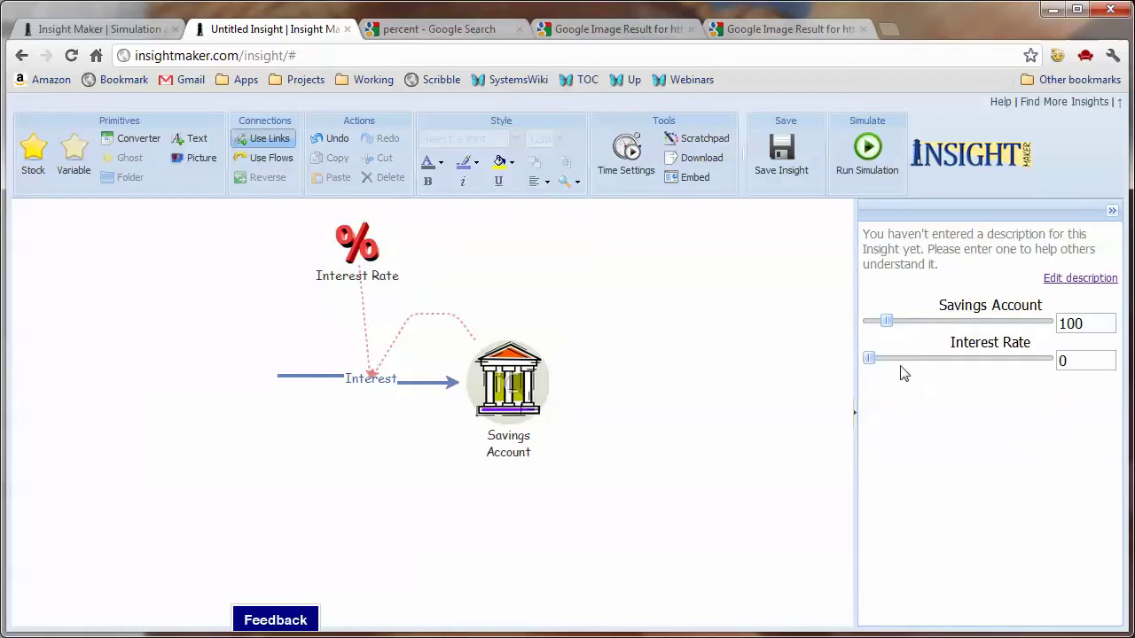
# Check the Interest Rate variable's settings and set its slider value to 0.02
pyautogui.click(360, 255)
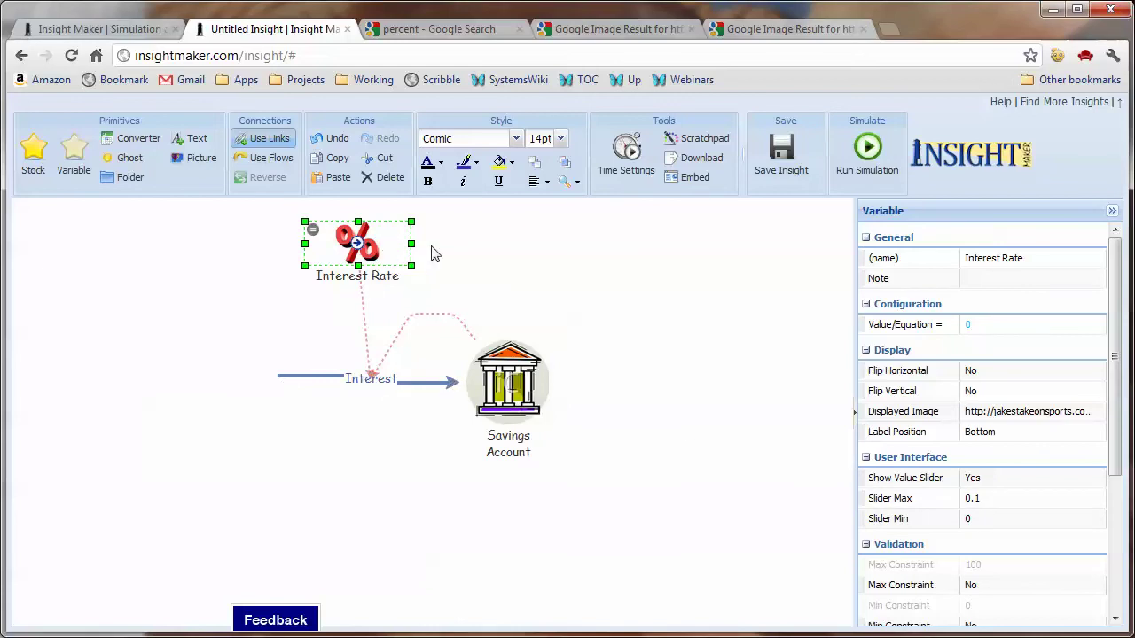
pyautogui.click(669, 263)
pyautogui.moveTo(870, 364); pyautogui.dragTo(929, 360)
pyautogui.moveTo(1080, 361); pyautogui.dragTo(1116, 360)
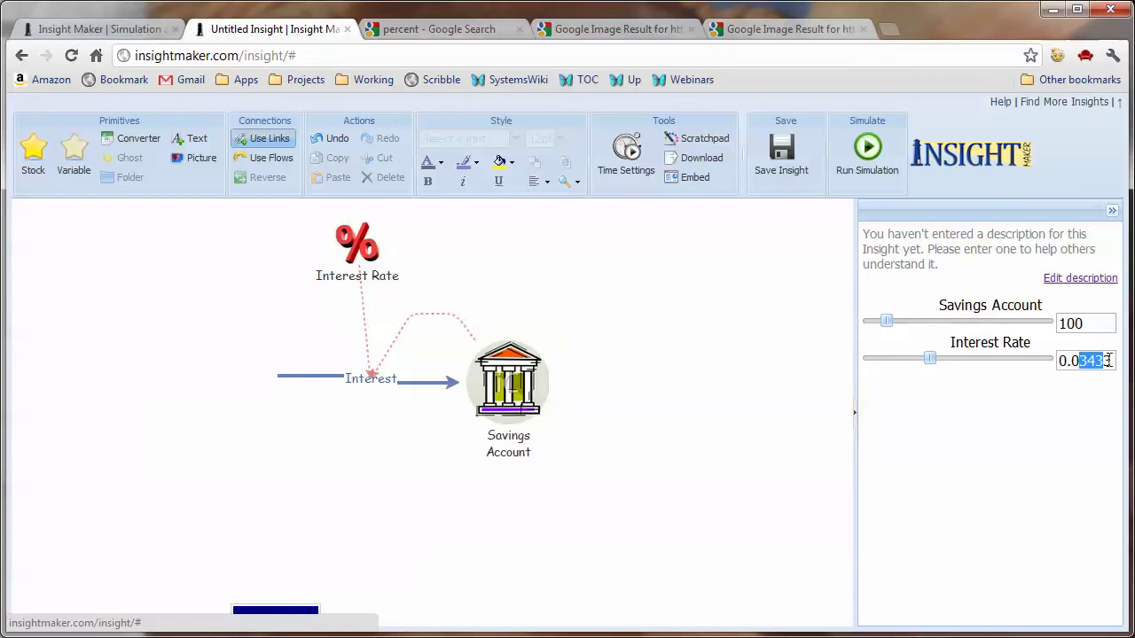
pyautogui.write('2')
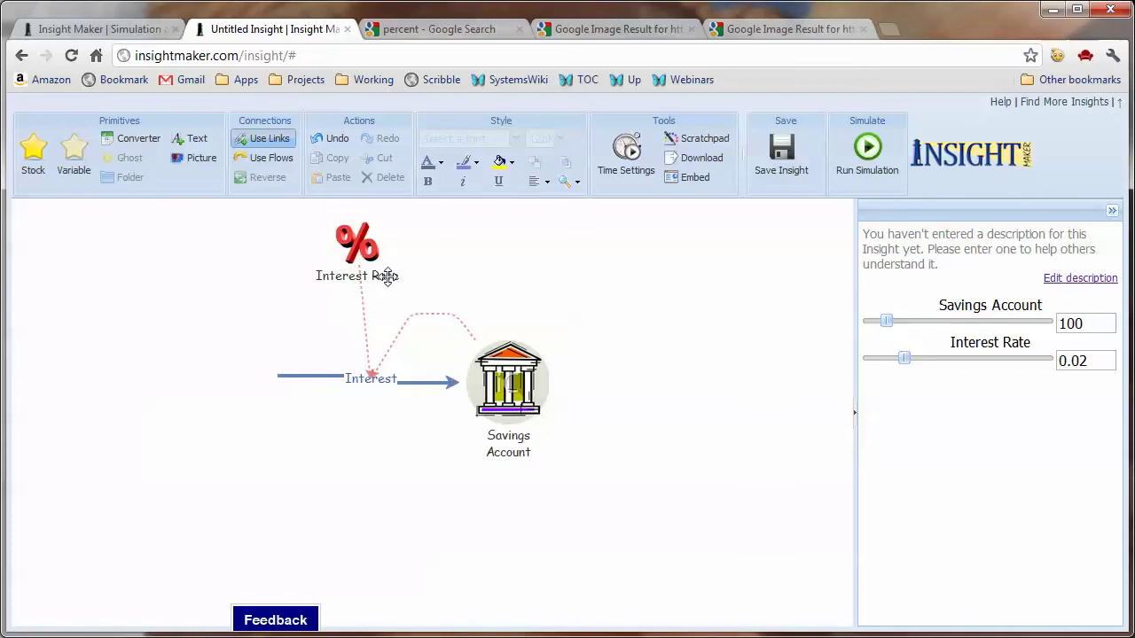
# Move the Interest Rate variable slightly left and down so it sits above the start of the Interest flow, and deselect it
pyautogui.moveTo(496, 403)
pyautogui.click(339, 258)
pyautogui.moveTo(340, 258); pyautogui.dragTo(286, 271)
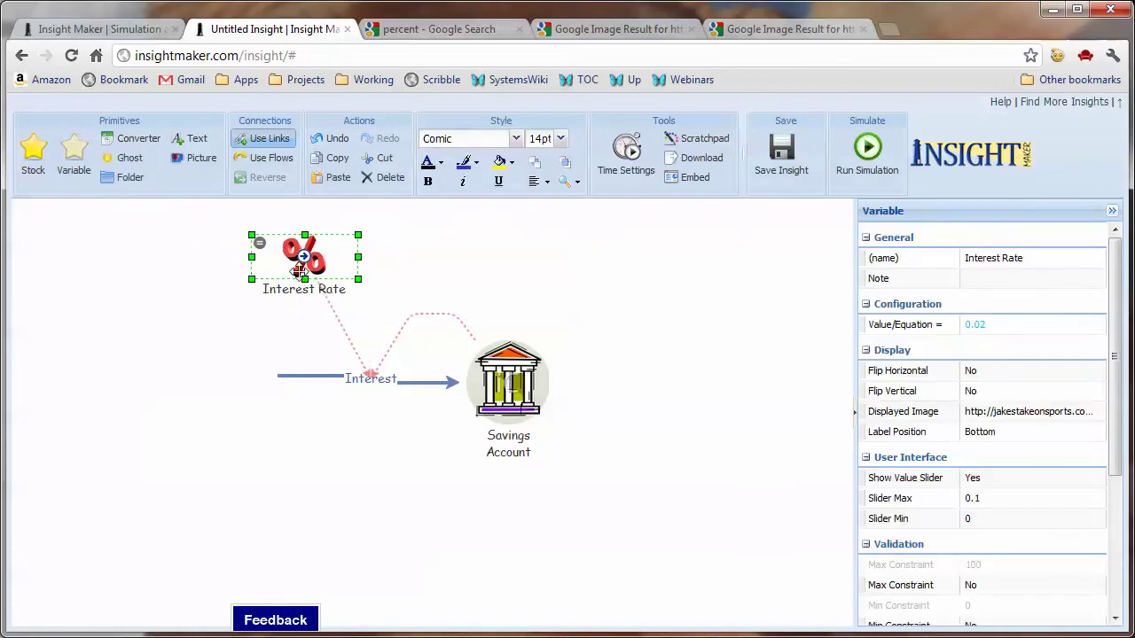
pyautogui.click(610, 281)
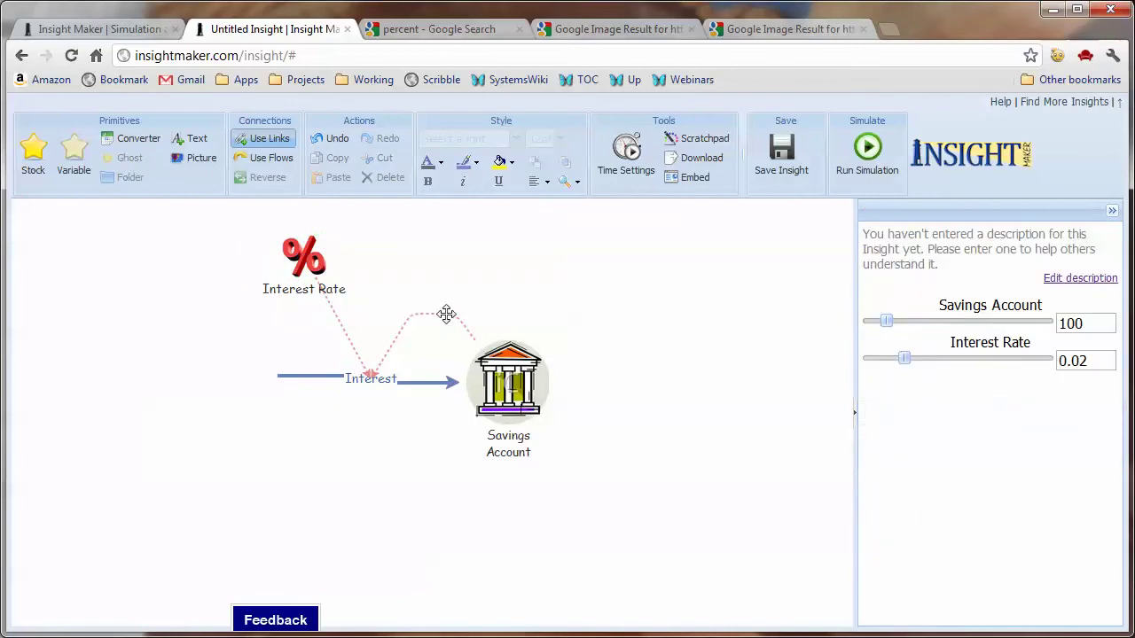
# Set the simulation length to 10 in the time settings and apply it
pyautogui.moveTo(315, 293)
pyautogui.moveTo(373, 381)
pyautogui.moveTo(512, 386)
pyautogui.click(628, 158)
pyautogui.click(591, 263)
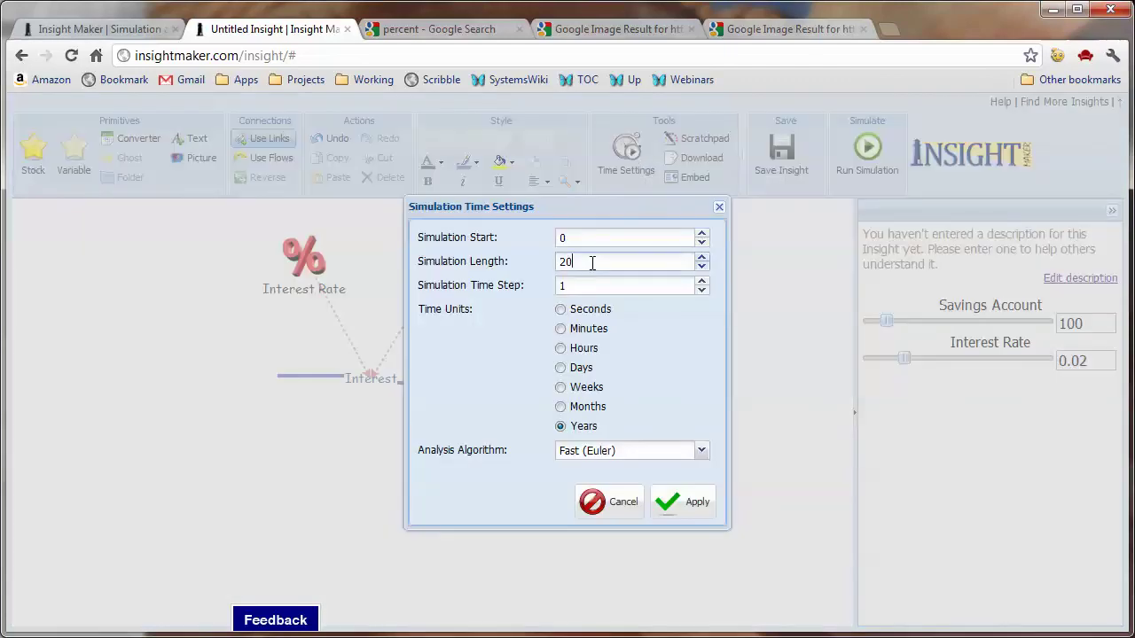
pyautogui.write('10')
pyautogui.click(691, 514)
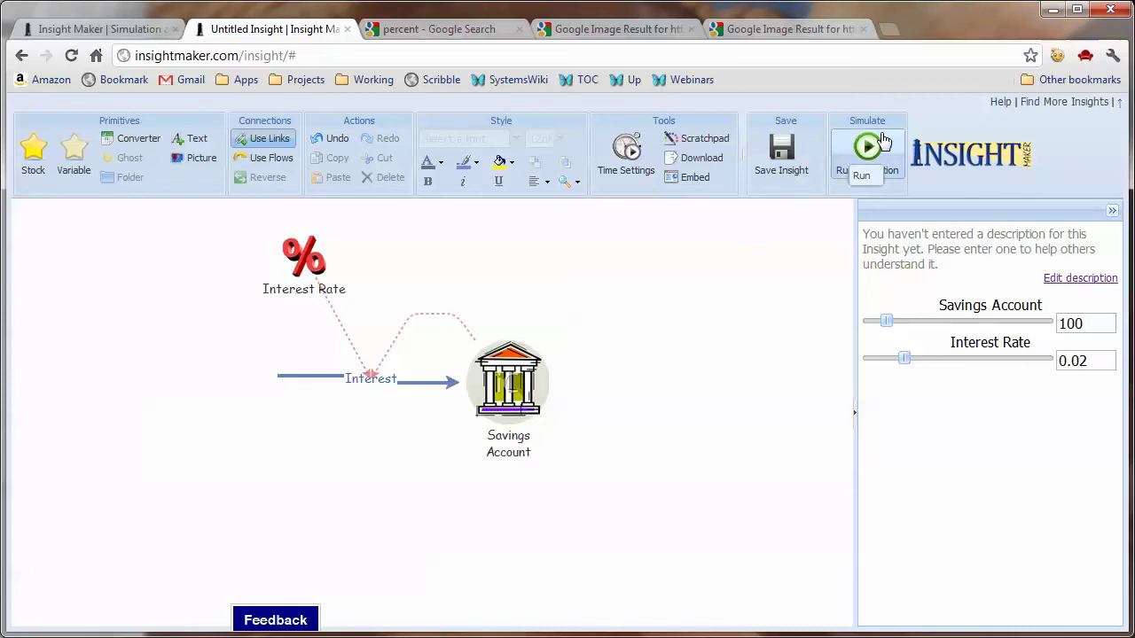
# Save the insight with the title "Savings Account - Part 1"
pyautogui.click(795, 160)
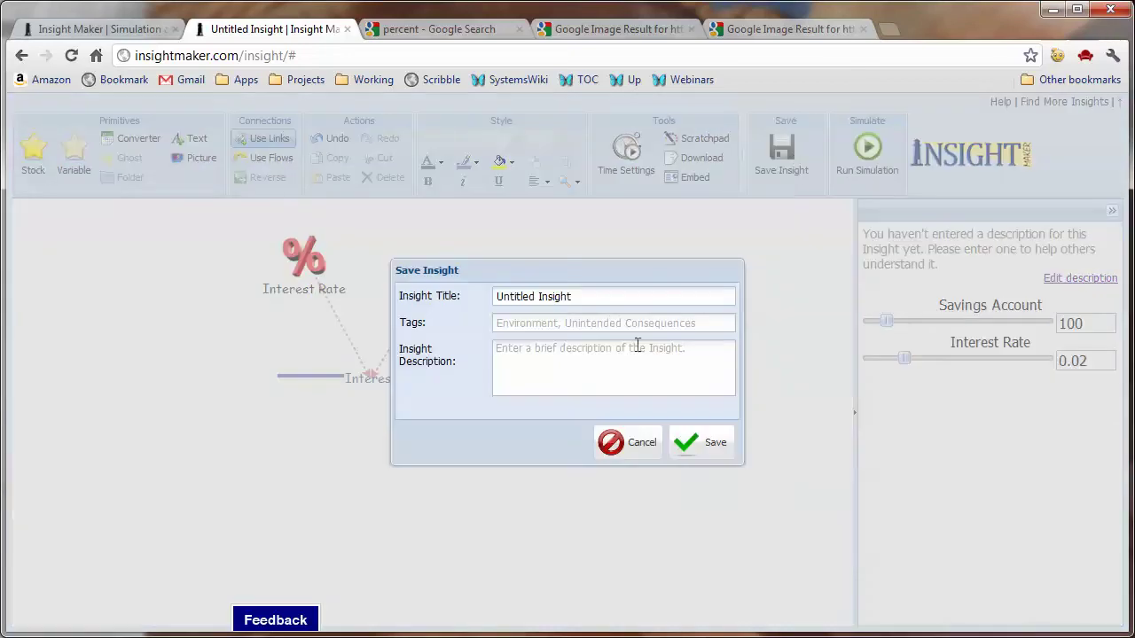
pyautogui.moveTo(579, 304); pyautogui.dragTo(494, 298)
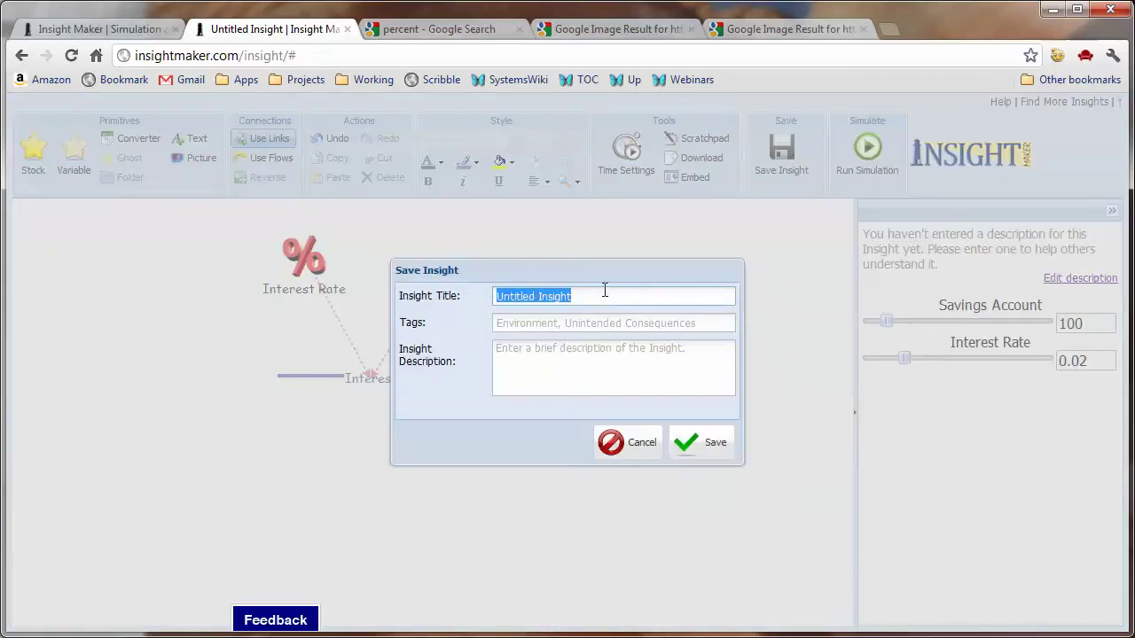
pyautogui.write('Savings Account - Part 1')
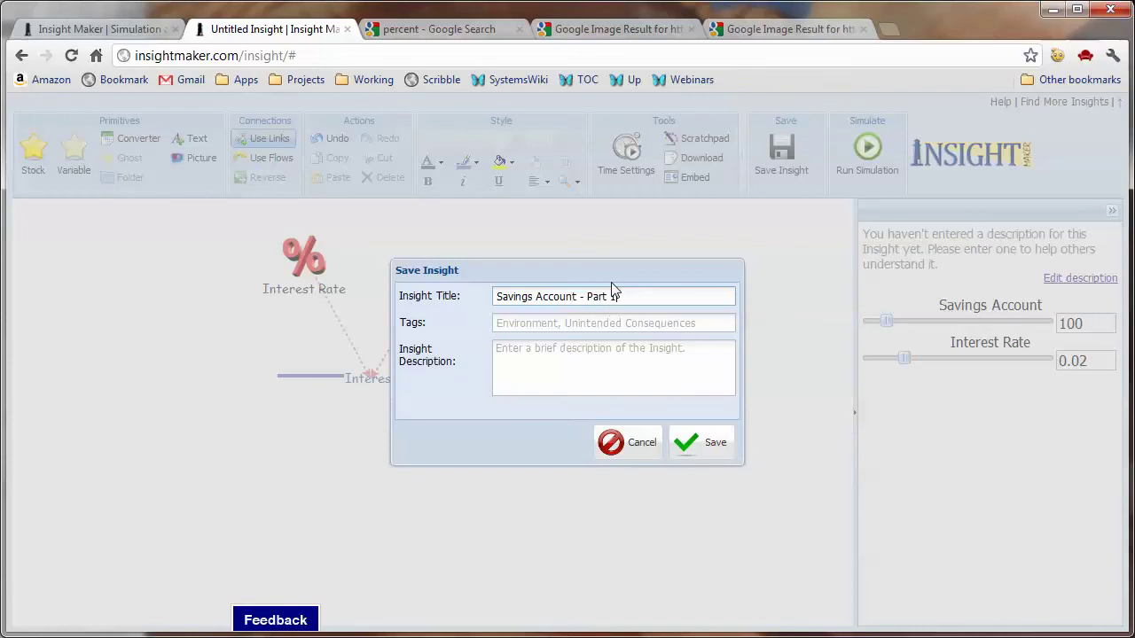
pyautogui.click(714, 445)
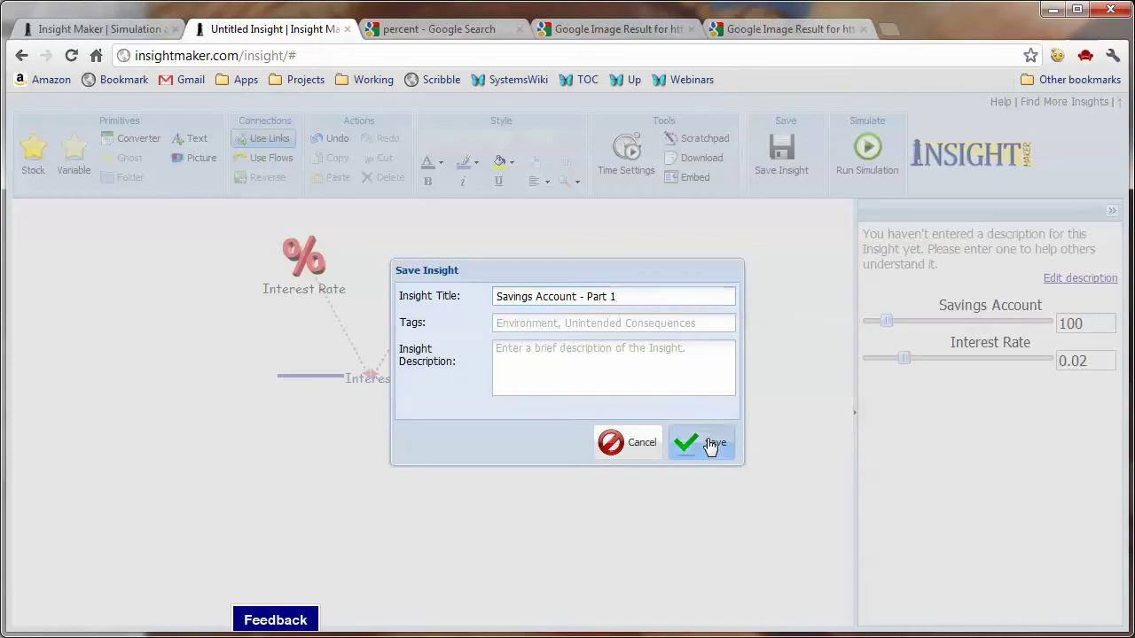
# Run the simulation, inspect the first and last Savings Account points on the results chart, and close the results
pyautogui.click(869, 150)
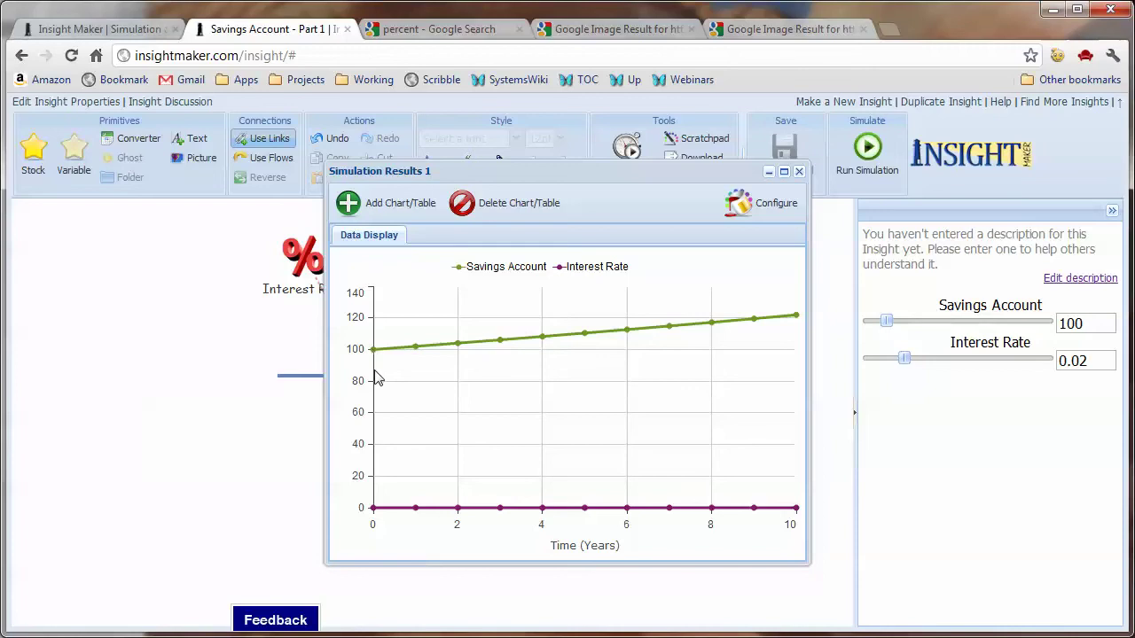
pyautogui.moveTo(375, 362)
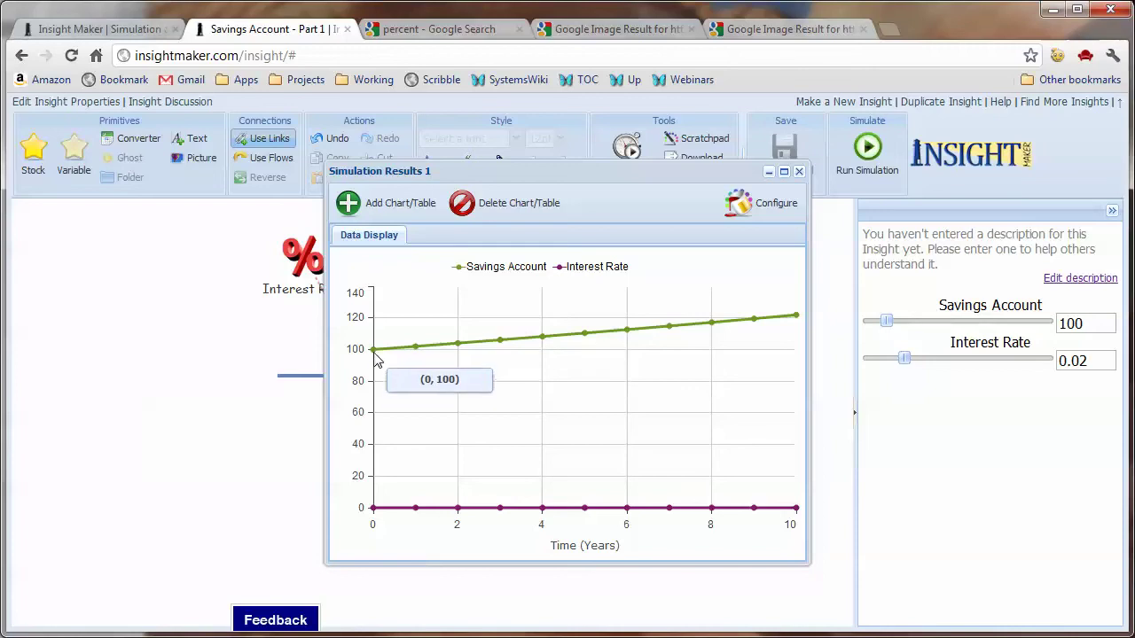
pyautogui.moveTo(798, 320)
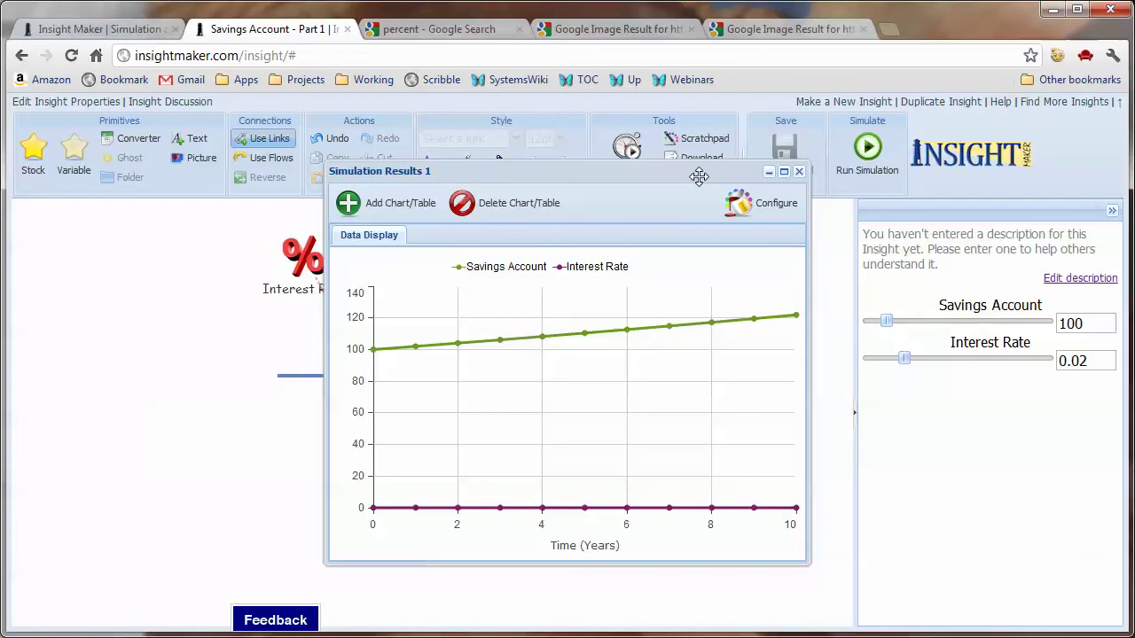
pyautogui.moveTo(700, 170)
pyautogui.mouseDown()
pyautogui.moveTo(647, 166)
pyautogui.moveTo(687, 179)
pyautogui.mouseUp()
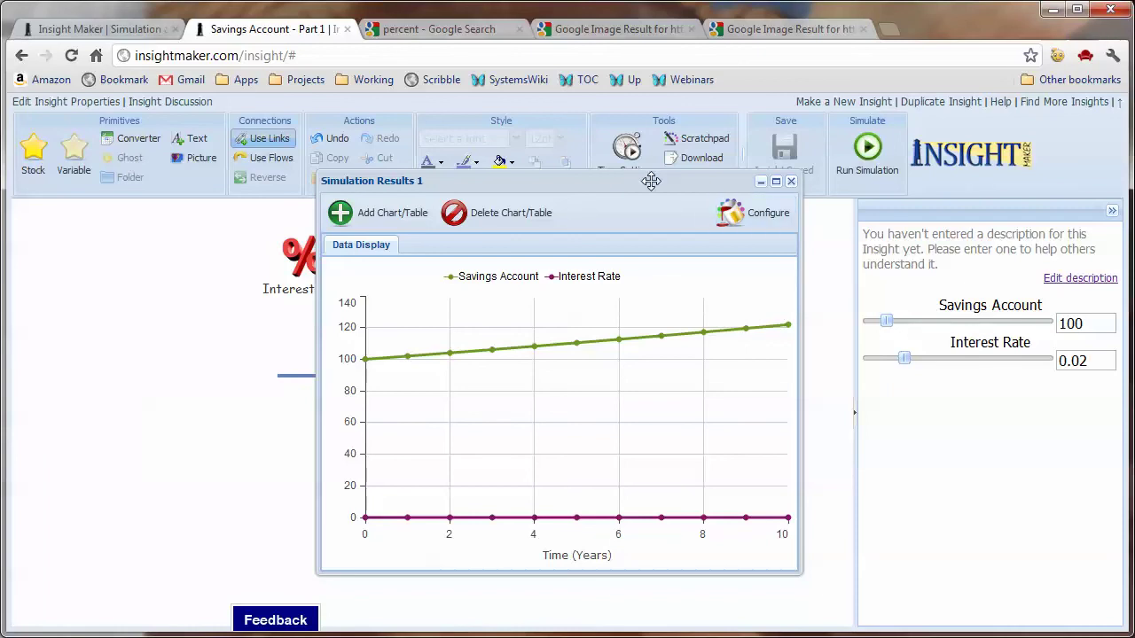
pyautogui.moveTo(633, 183); pyautogui.dragTo(546, 185)
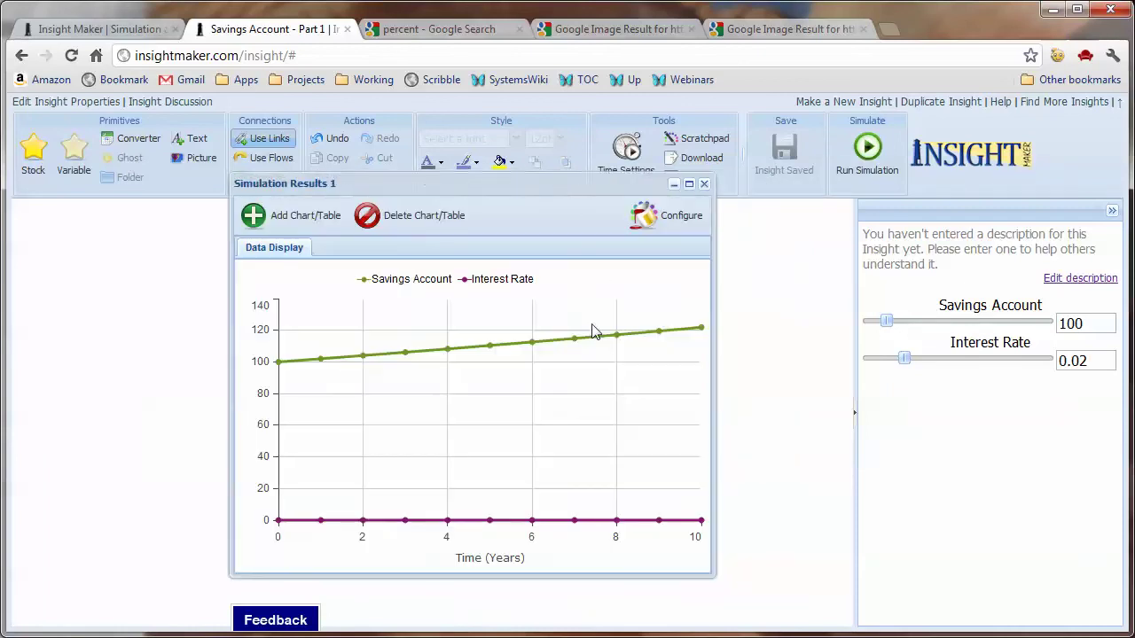
pyautogui.click(704, 185)
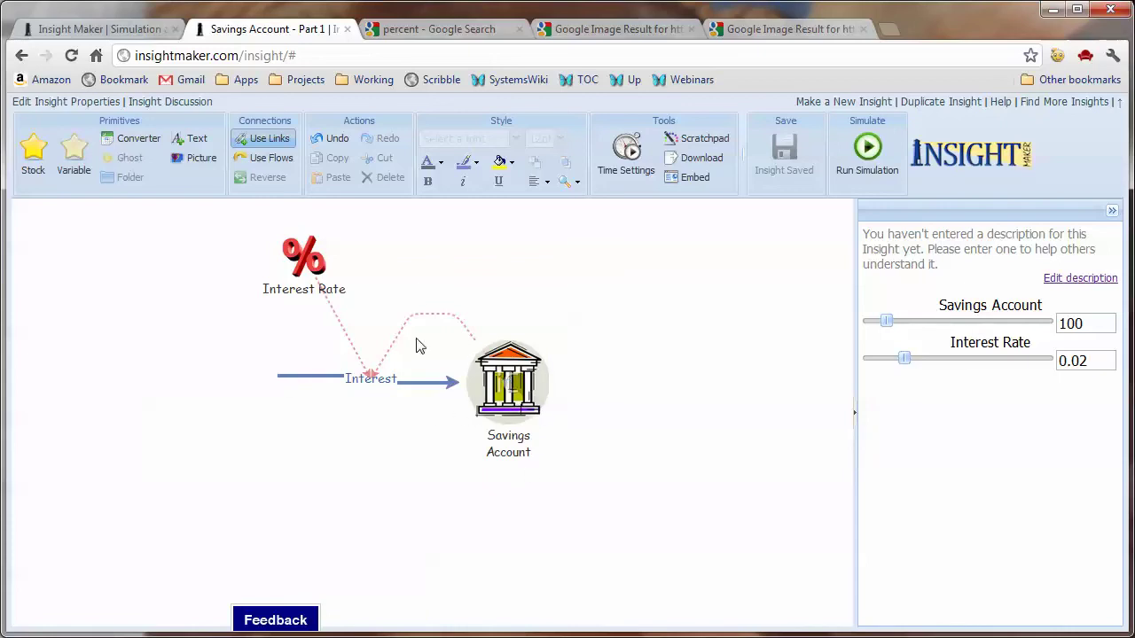
# Open the units selection for the Savings Account stock from its validation settings
pyautogui.click(518, 399)
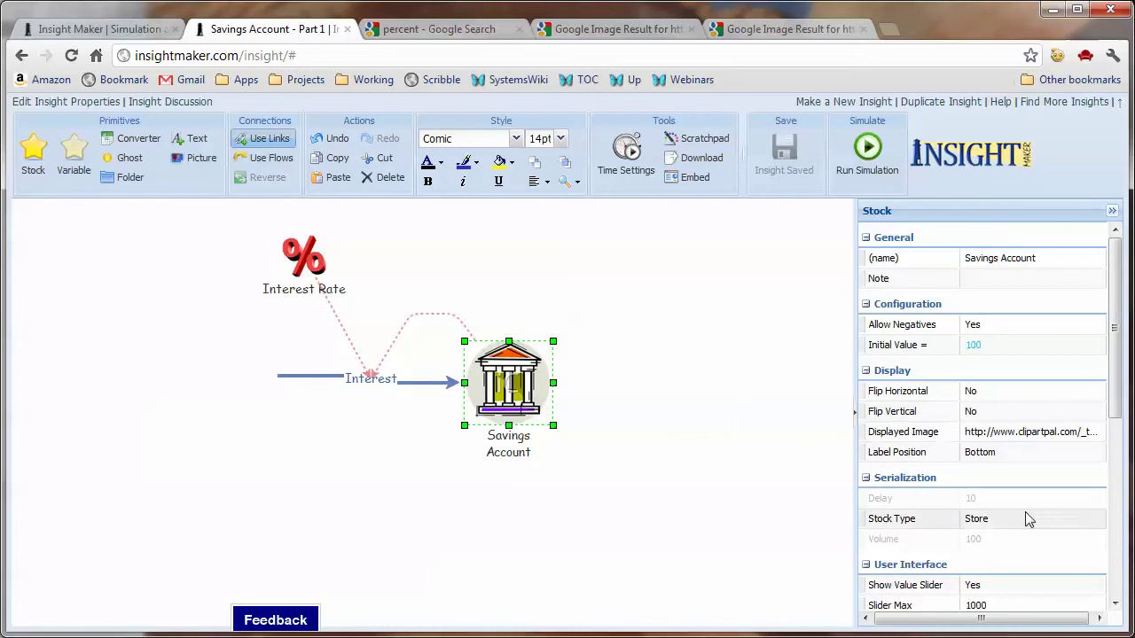
pyautogui.click(1065, 605)
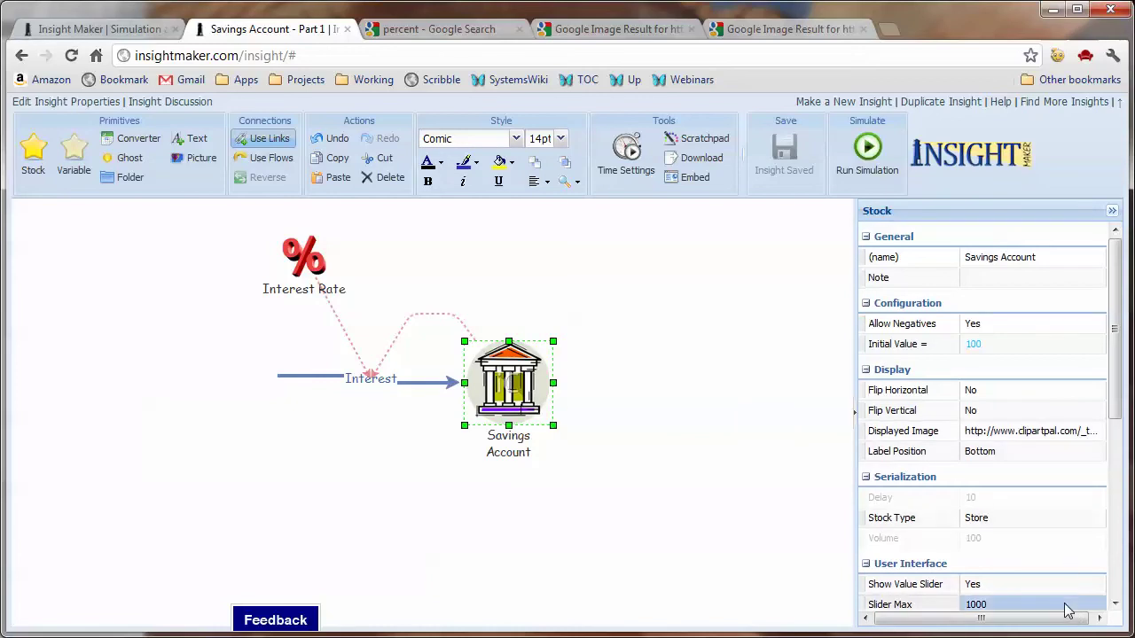
pyautogui.press('Tab')
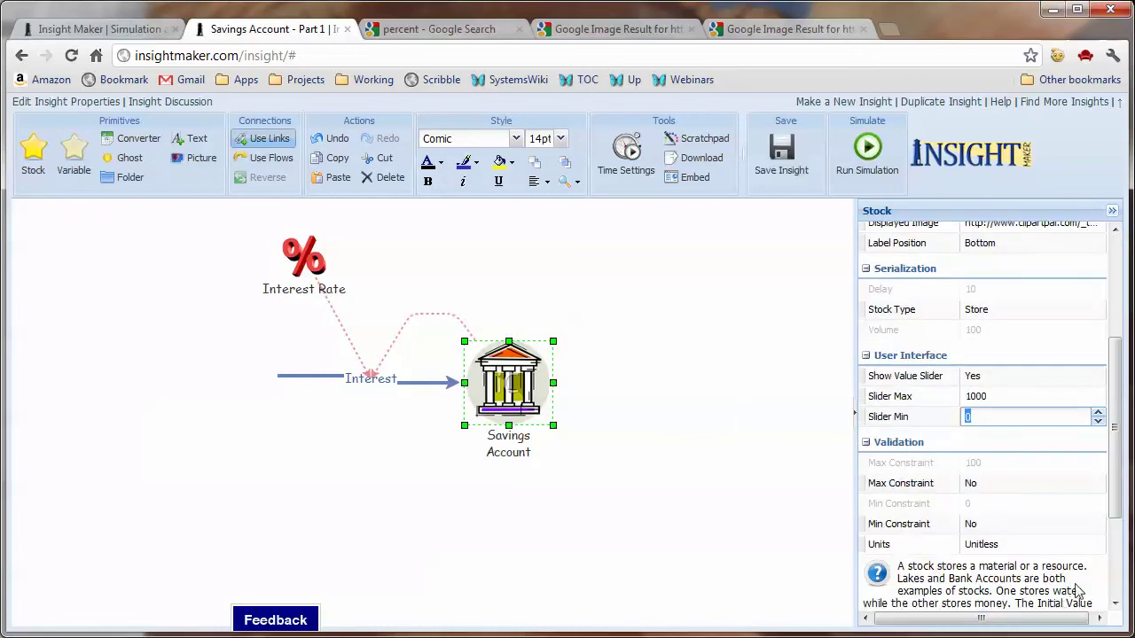
pyautogui.press('Return')
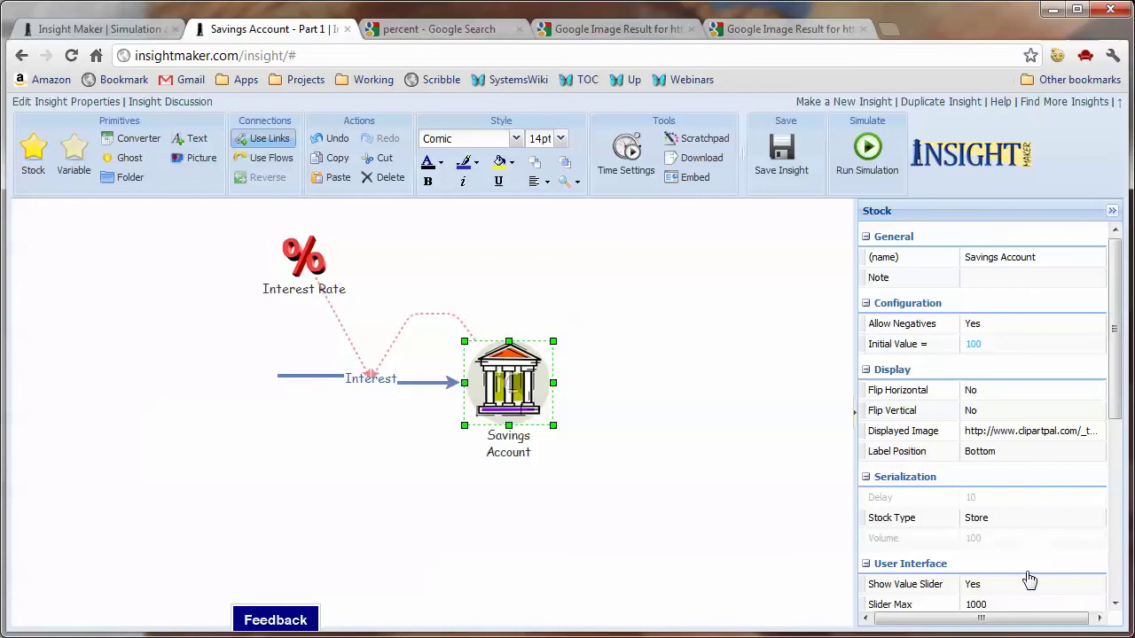
pyautogui.click(1026, 605)
pyautogui.press('Tab')
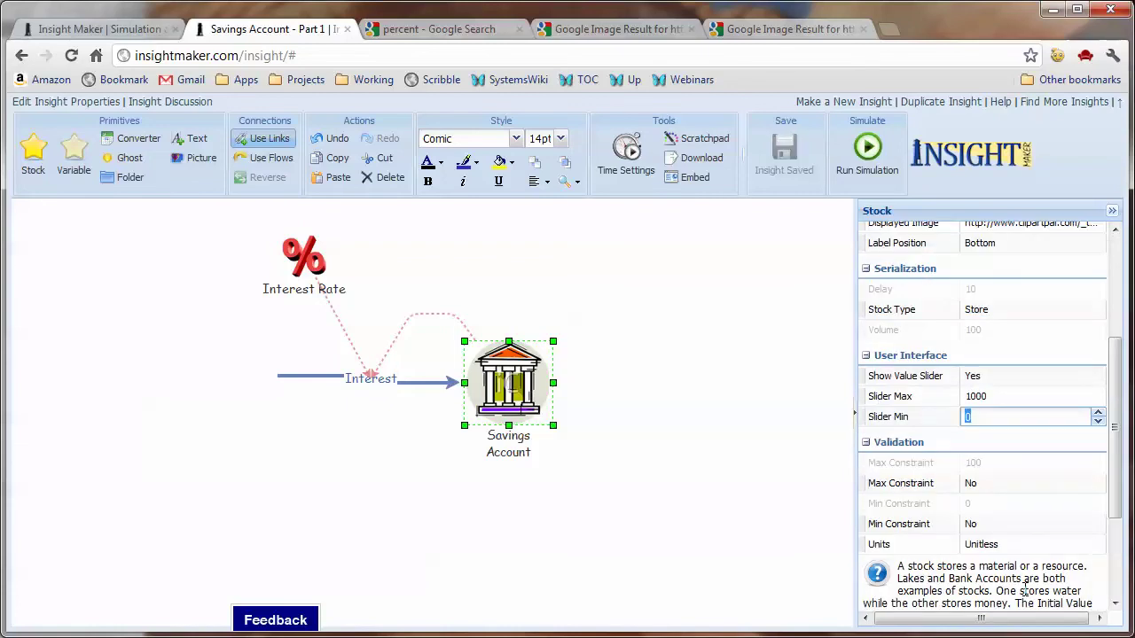
pyautogui.press('Tab')
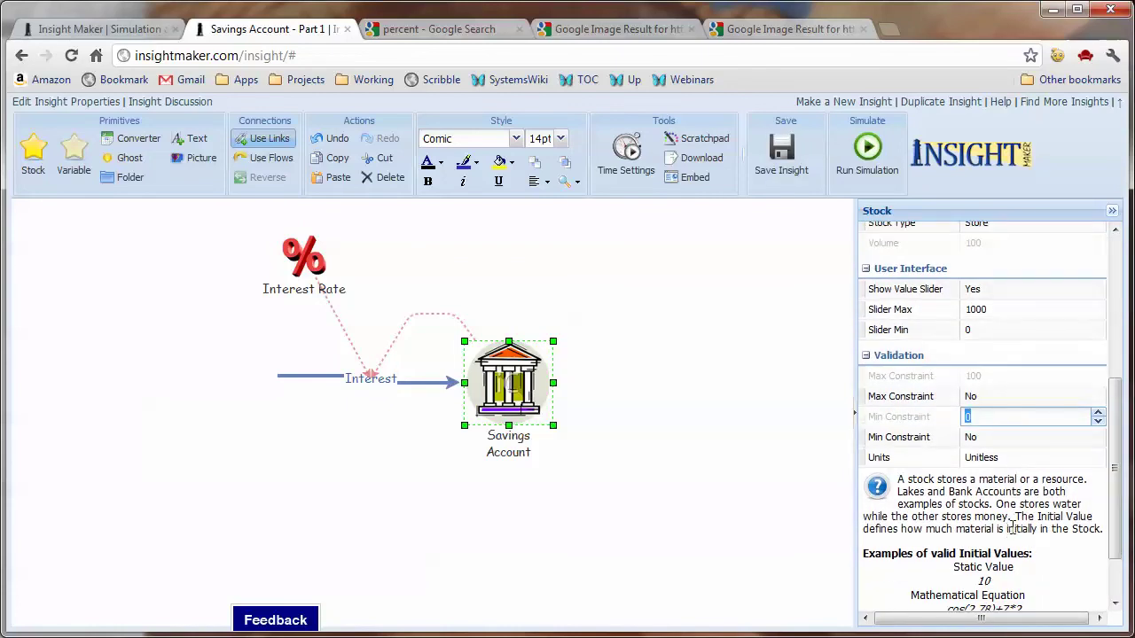
pyautogui.press('Tab')
pyautogui.press('Tab')
pyautogui.click(1097, 419)
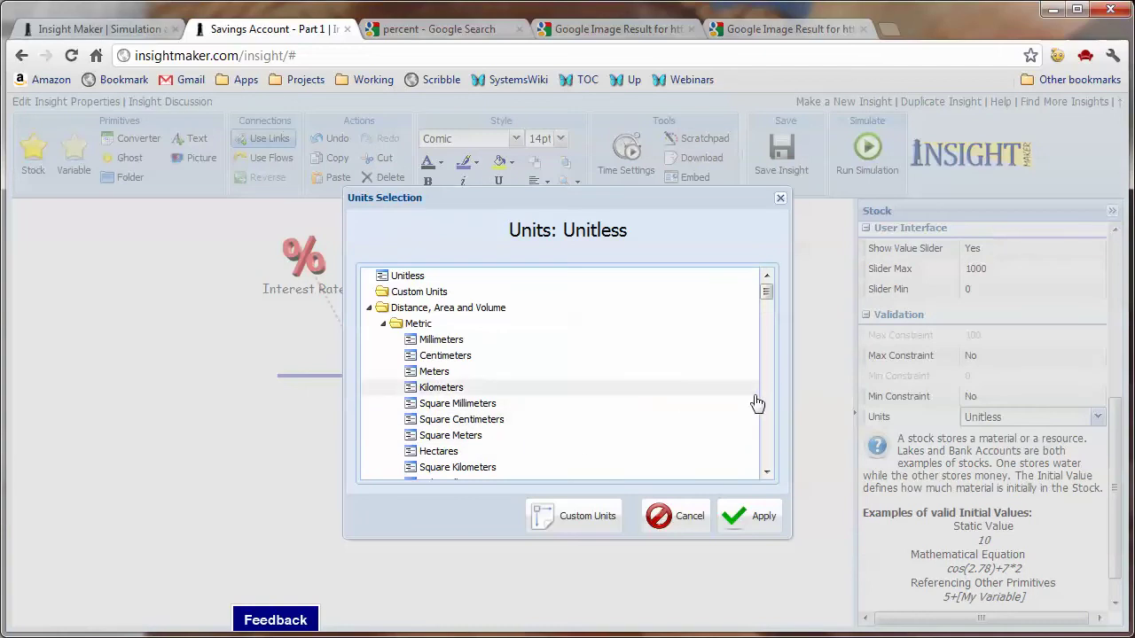
# Look through the available unit categories, from distance and volume through time and money to business and commerce
pyautogui.scroll(-2, 767, 438)
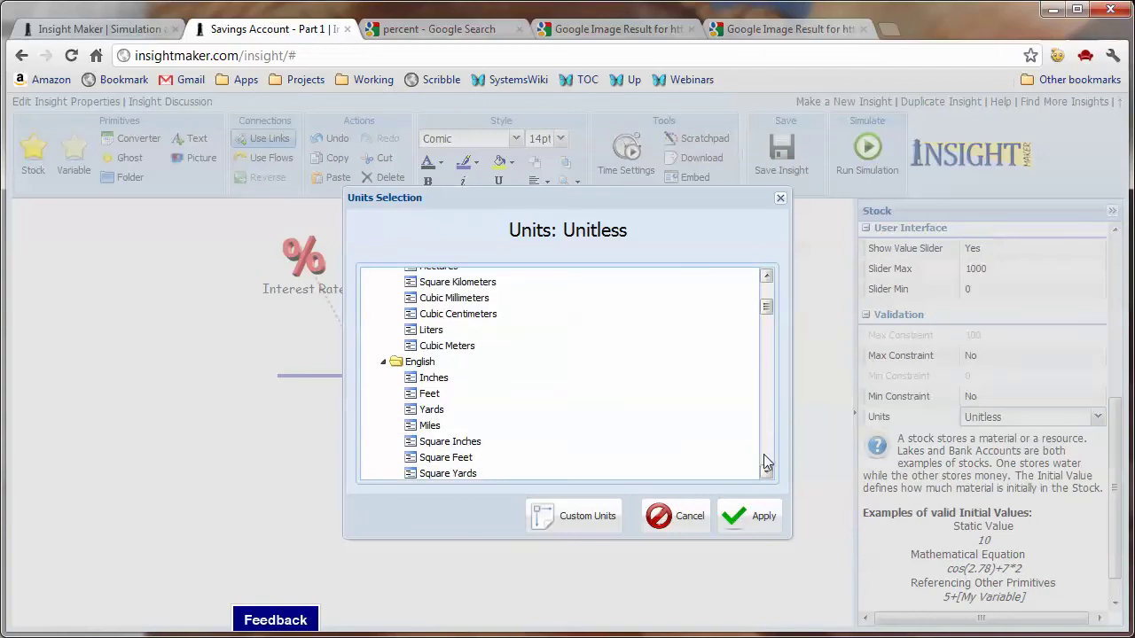
pyautogui.click(768, 473)
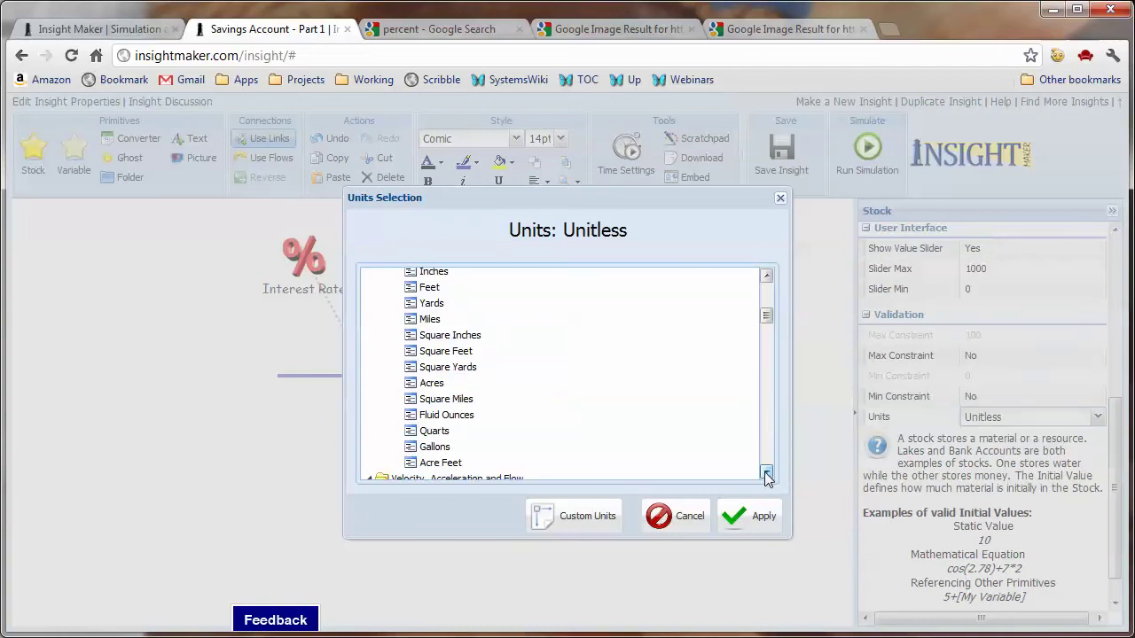
pyautogui.click(768, 473)
pyautogui.click(768, 474)
pyautogui.click(768, 474)
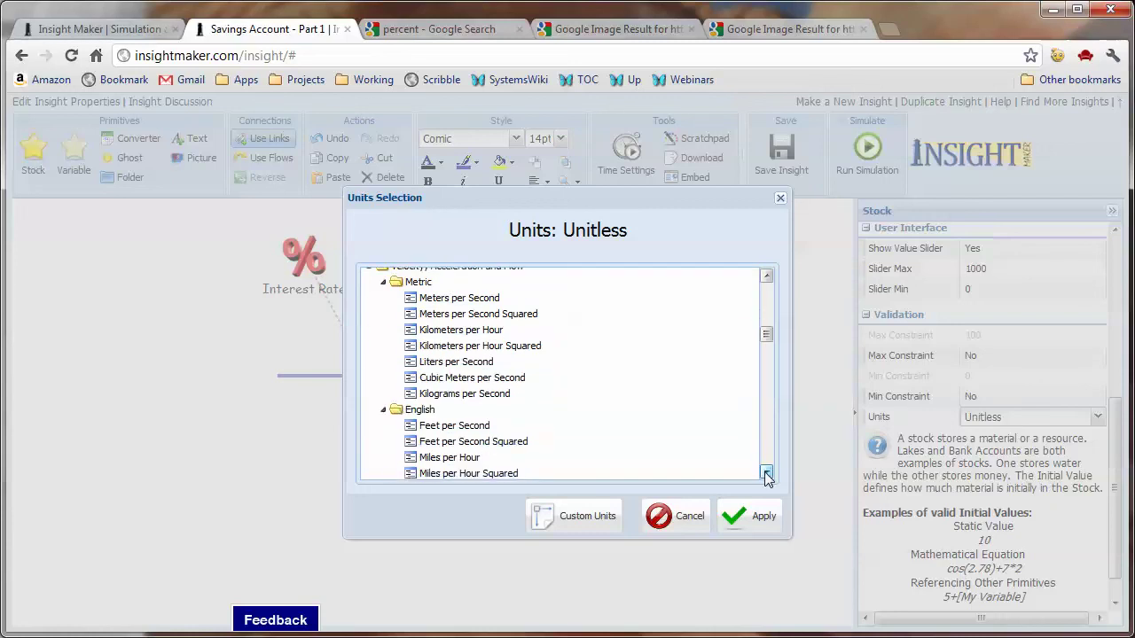
pyautogui.click(768, 474)
pyautogui.click(768, 474)
pyautogui.click(767, 474)
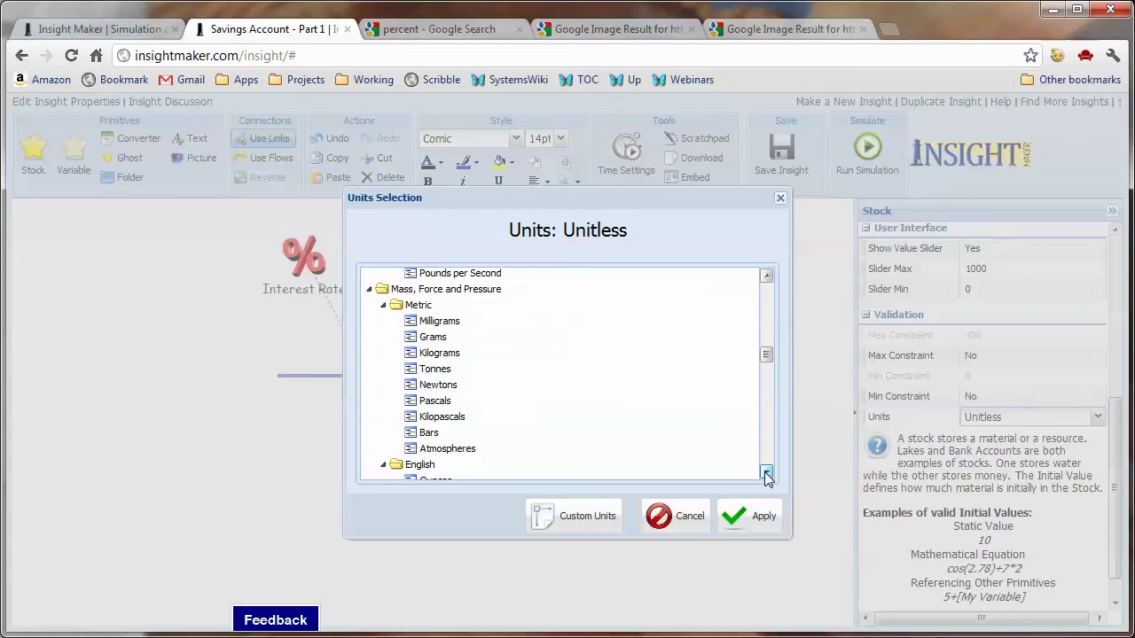
pyautogui.click(768, 473)
pyautogui.click(768, 473)
pyautogui.click(768, 474)
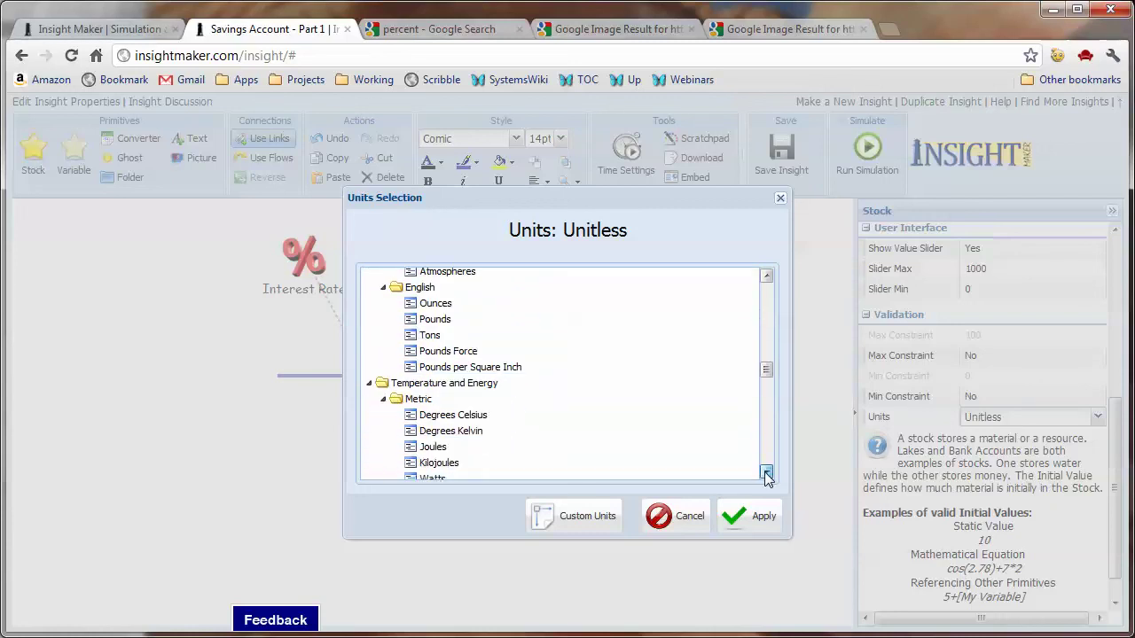
pyautogui.click(768, 473)
pyautogui.click(768, 473)
pyautogui.click(768, 473)
pyautogui.click(767, 474)
pyautogui.click(768, 473)
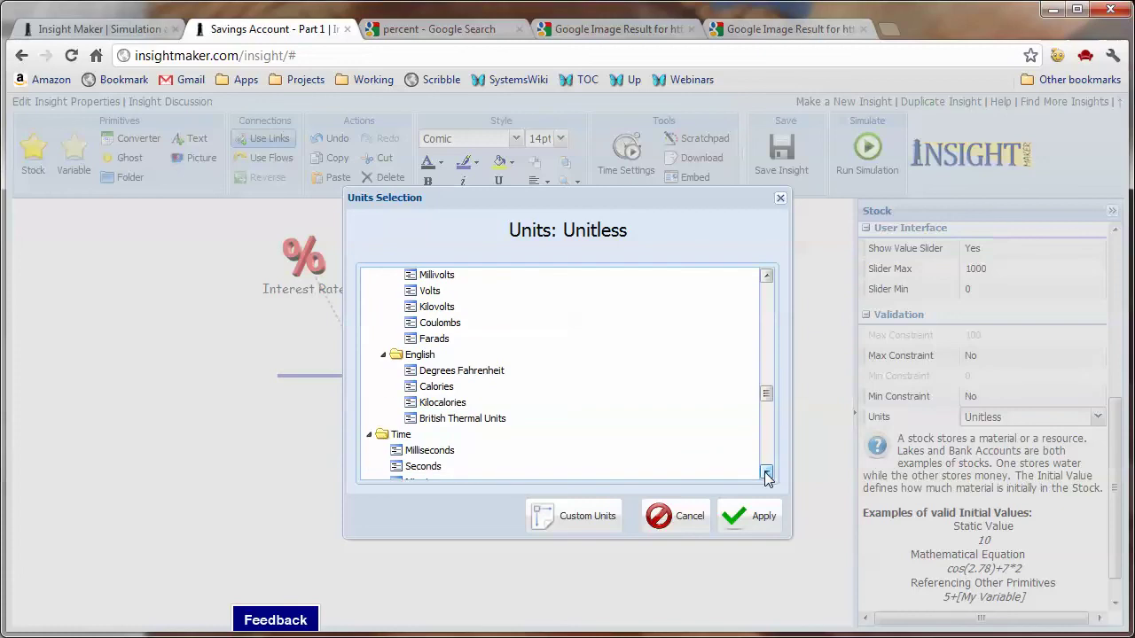
pyautogui.click(767, 473)
pyautogui.click(768, 474)
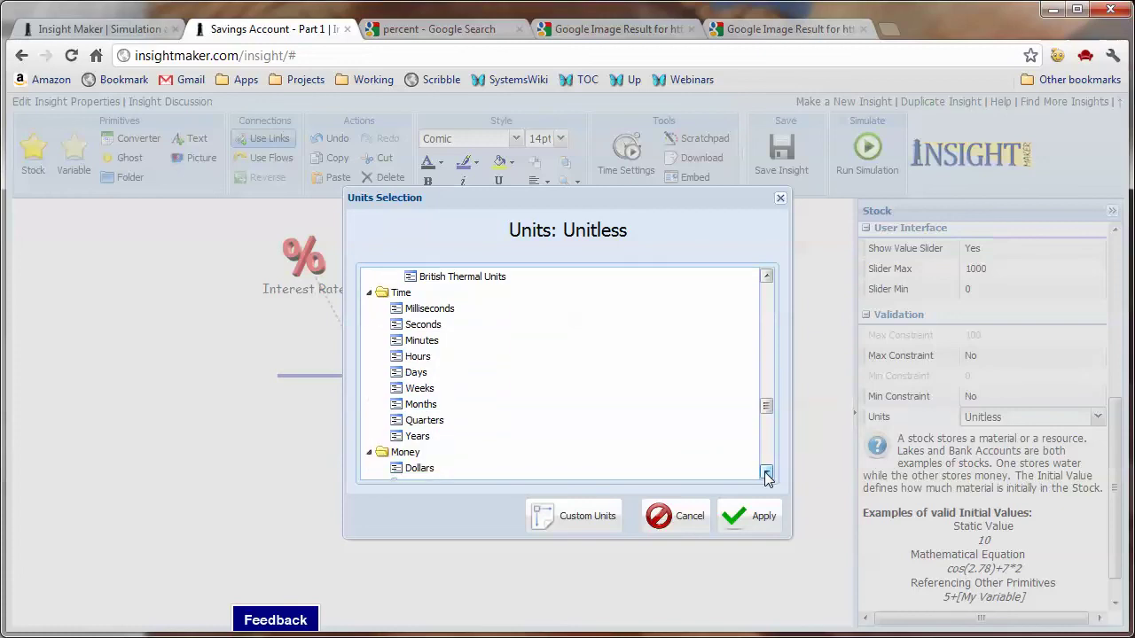
pyautogui.click(768, 473)
pyautogui.click(768, 474)
pyautogui.click(768, 473)
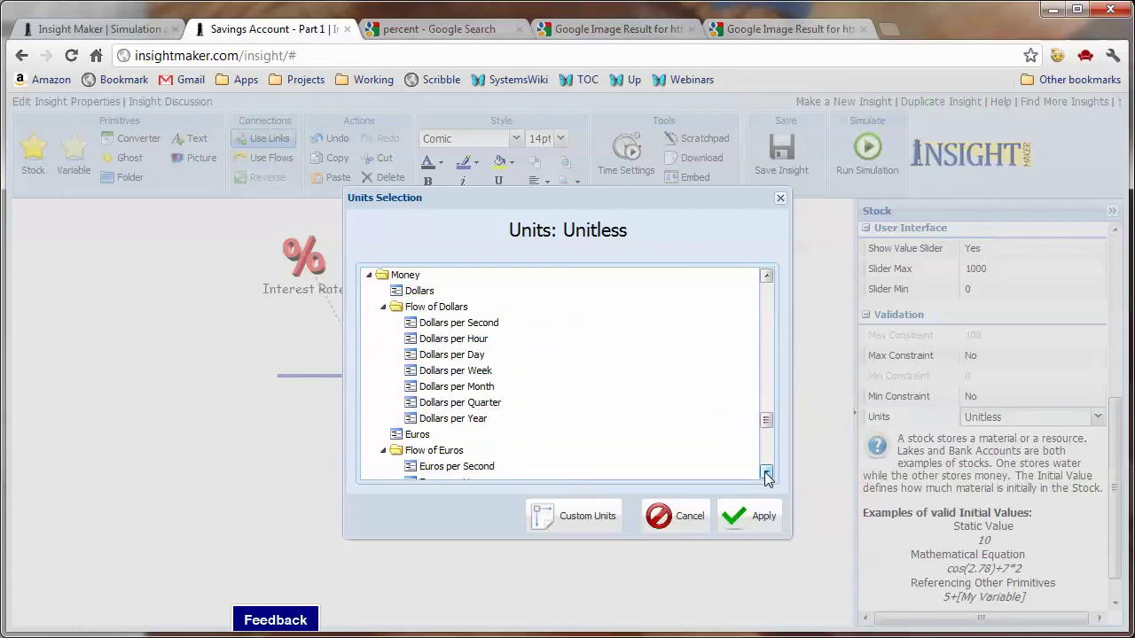
pyautogui.click(768, 473)
pyautogui.click(768, 473)
pyautogui.click(768, 474)
pyautogui.click(768, 473)
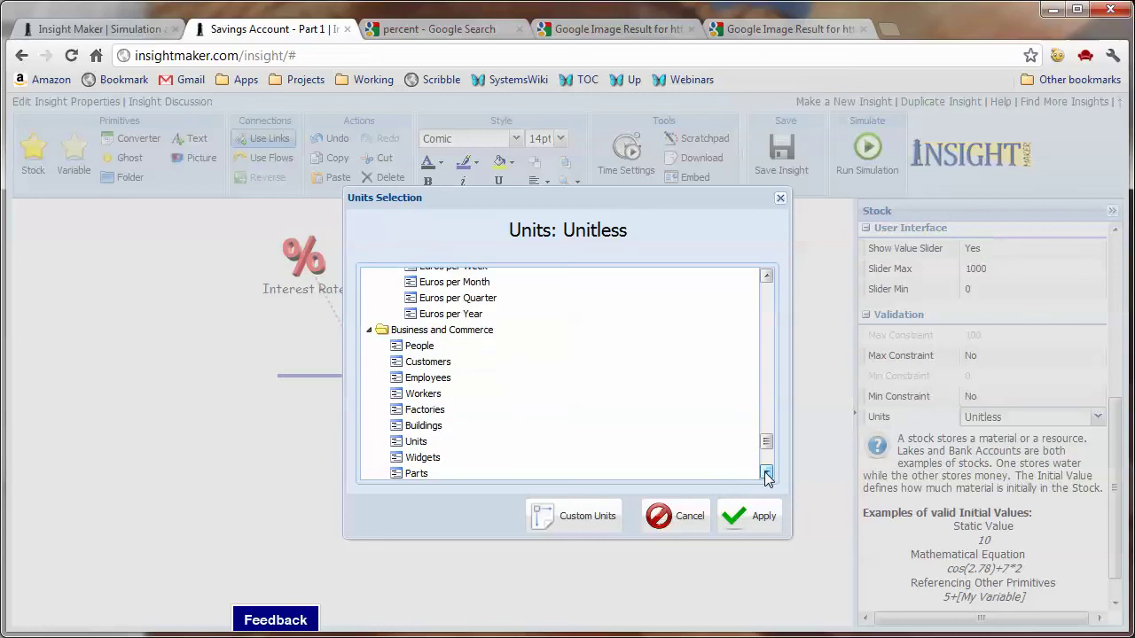
pyautogui.click(768, 474)
# Set the Savings Account stock's units to Dollars from the Money category and apply the choice
pyautogui.moveTo(768, 461); pyautogui.dragTo(786, 386)
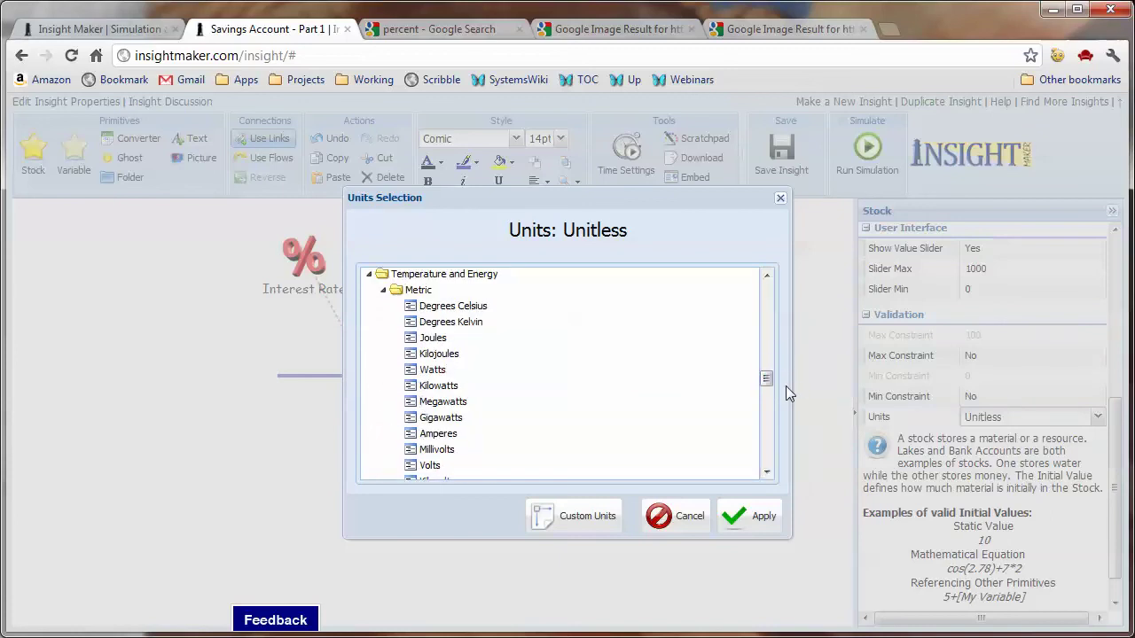
pyautogui.moveTo(767, 472); pyautogui.dragTo(767, 472)
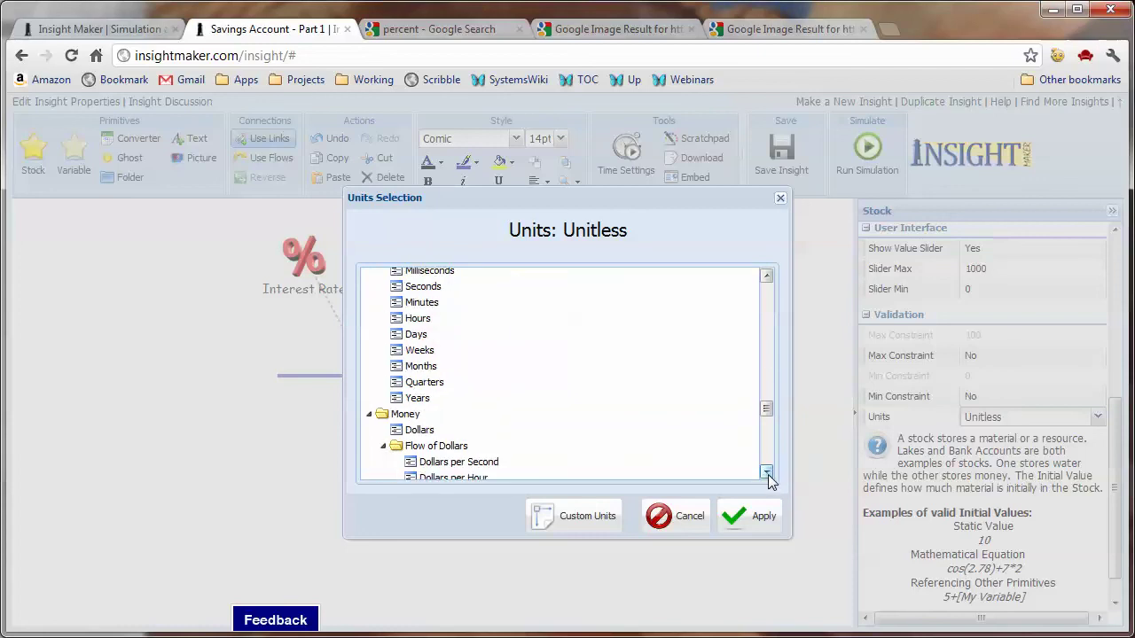
pyautogui.click(420, 430)
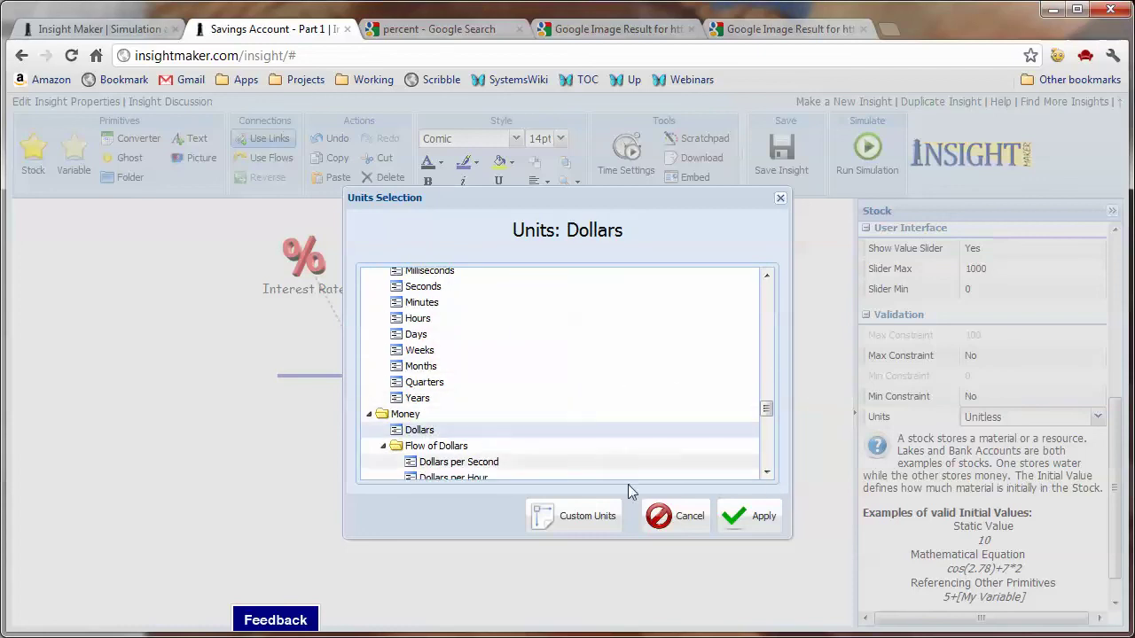
pyautogui.click(743, 515)
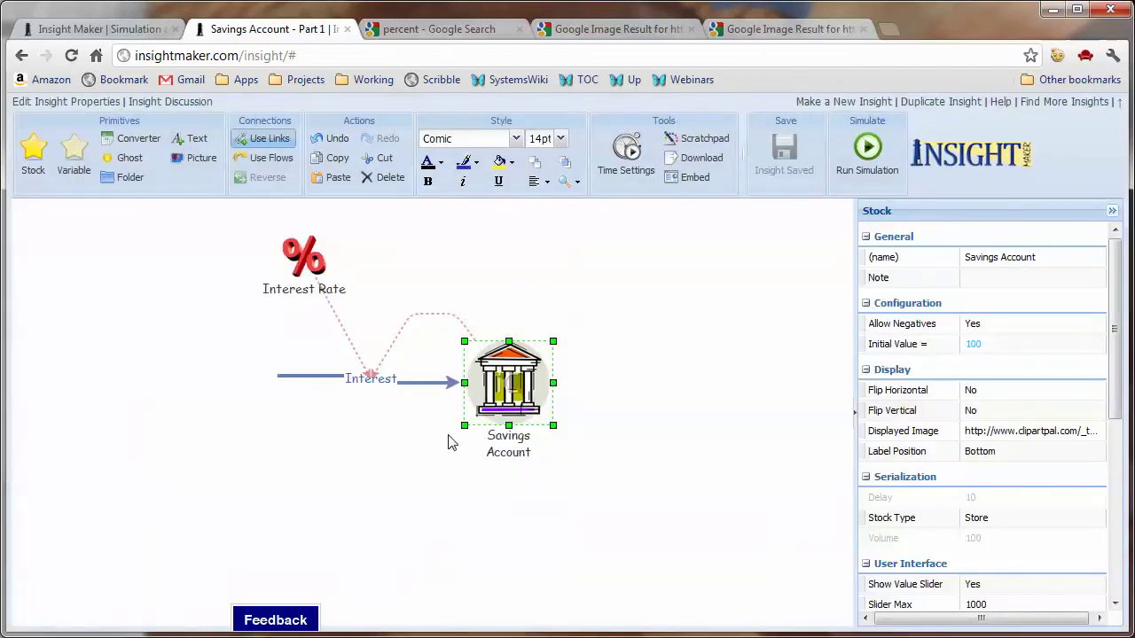
# Set the Interest flow's units to Dollars per Year from the Money category and apply the choice
pyautogui.moveTo(324, 281)
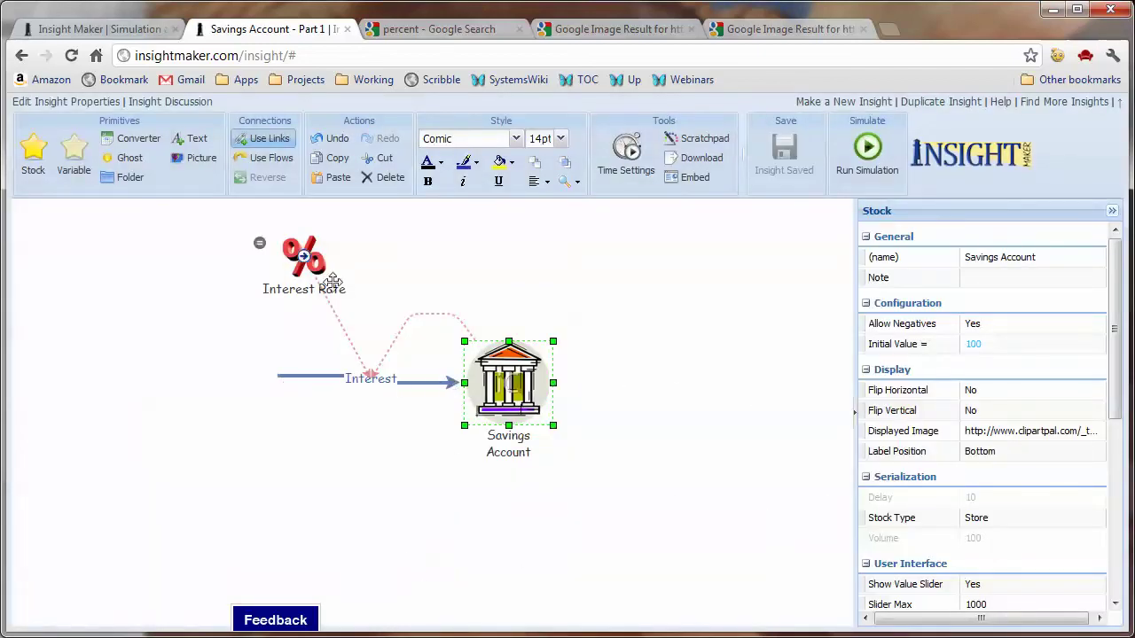
pyautogui.click(377, 378)
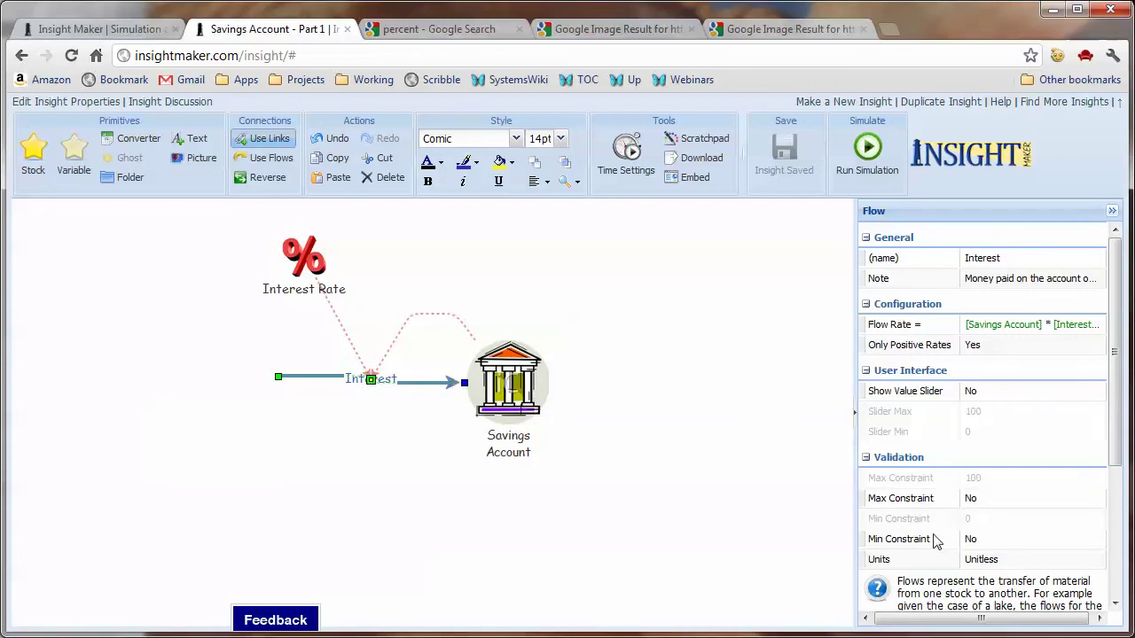
pyautogui.click(1030, 559)
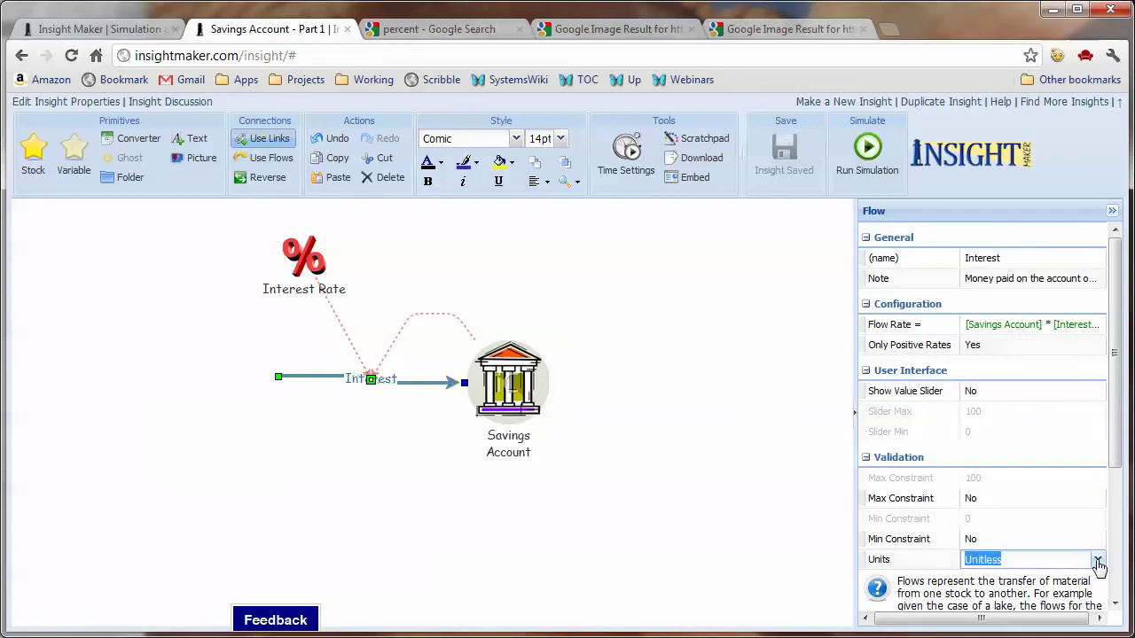
pyautogui.click(1098, 562)
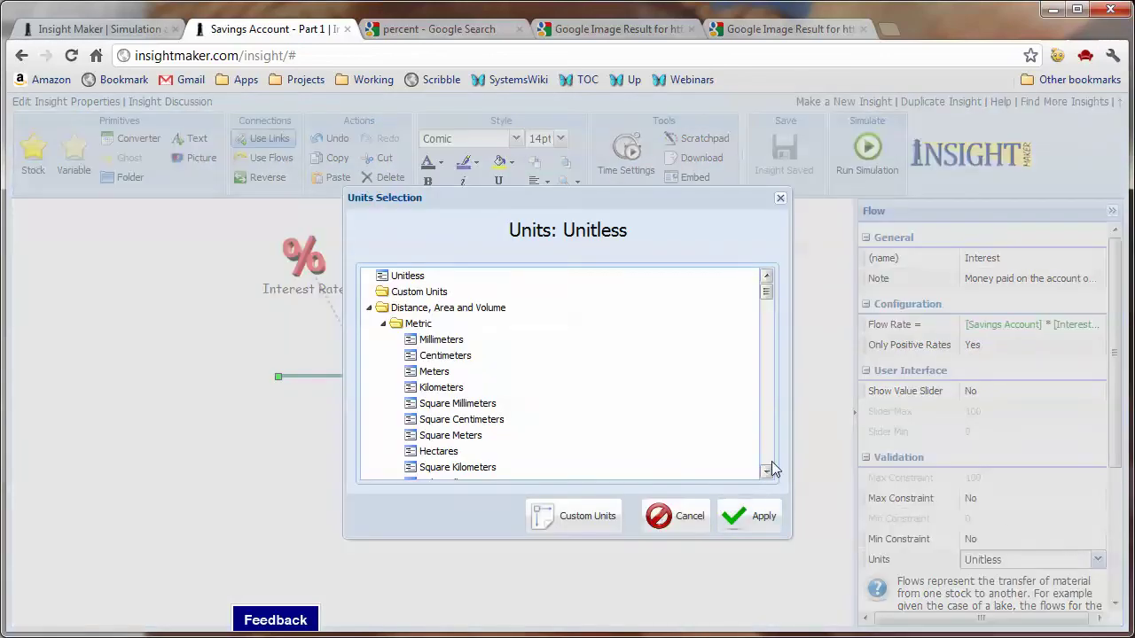
pyautogui.click(766, 476)
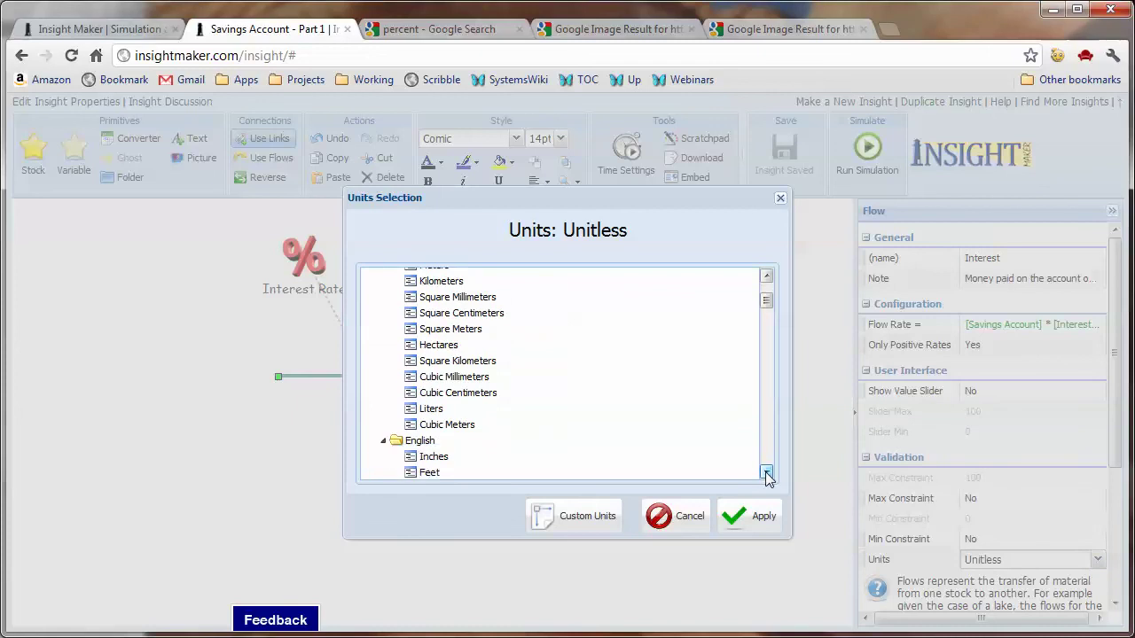
pyautogui.moveTo(767, 477); pyautogui.dragTo(767, 476)
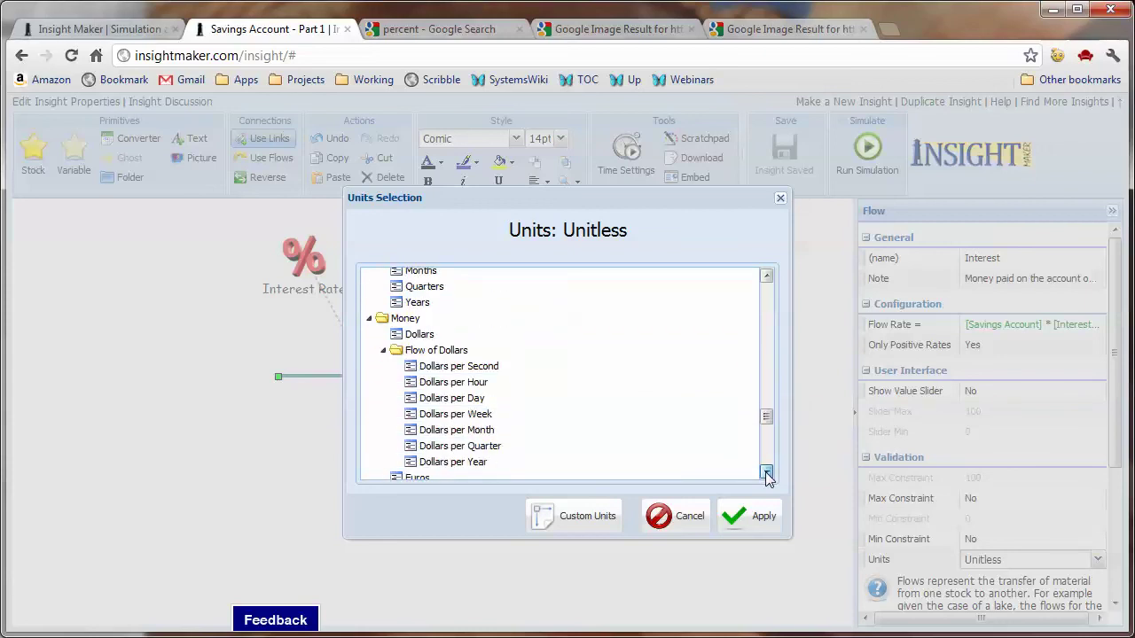
pyautogui.click(482, 463)
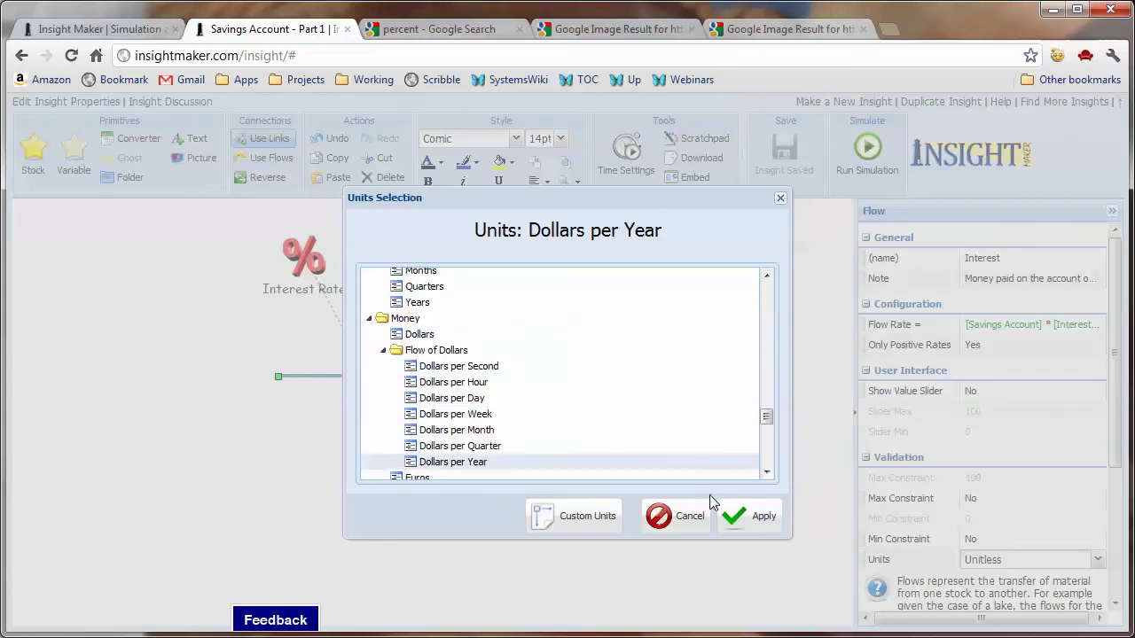
pyautogui.click(750, 518)
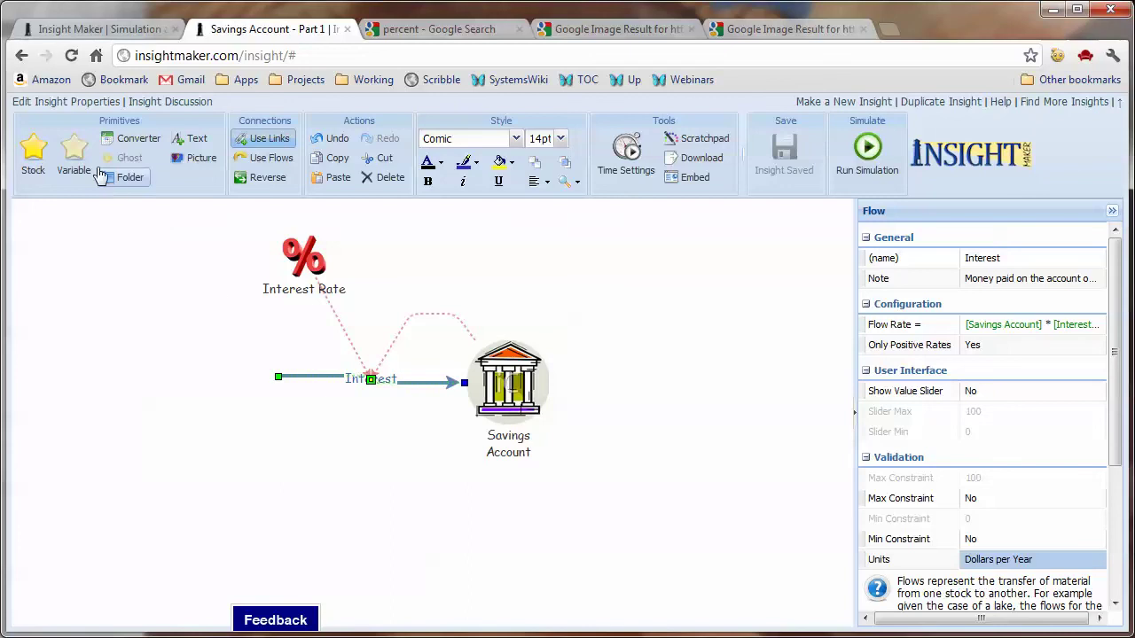
# Add a variable named time below the Interest flow and set its value to 1
pyautogui.click(74, 153)
pyautogui.click(342, 435)
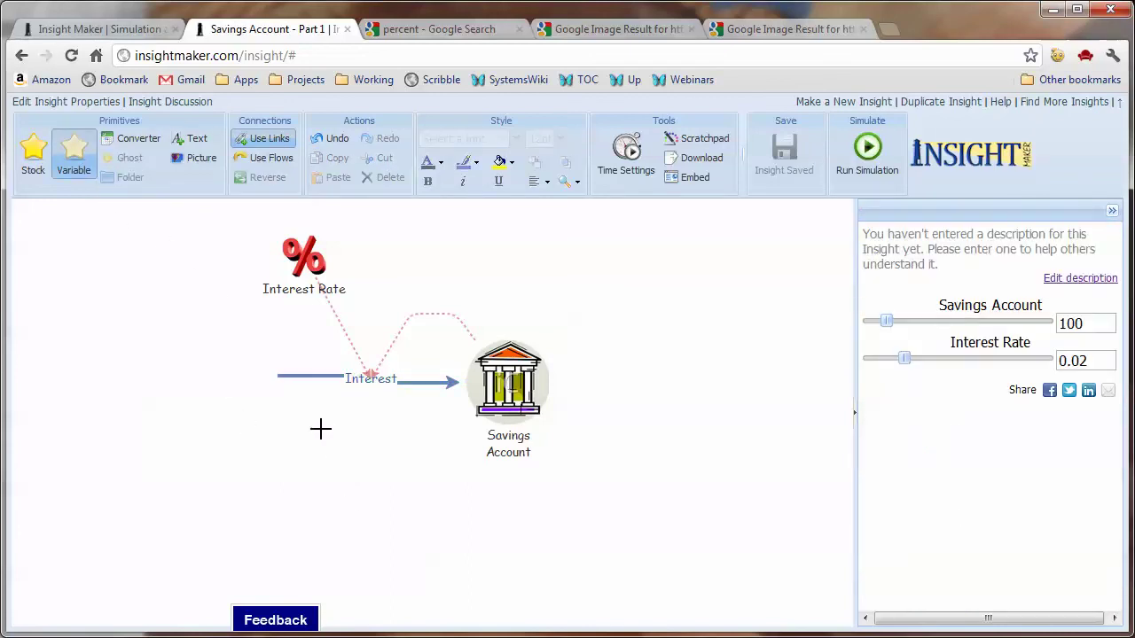
pyautogui.click(320, 429)
pyautogui.write('tim')
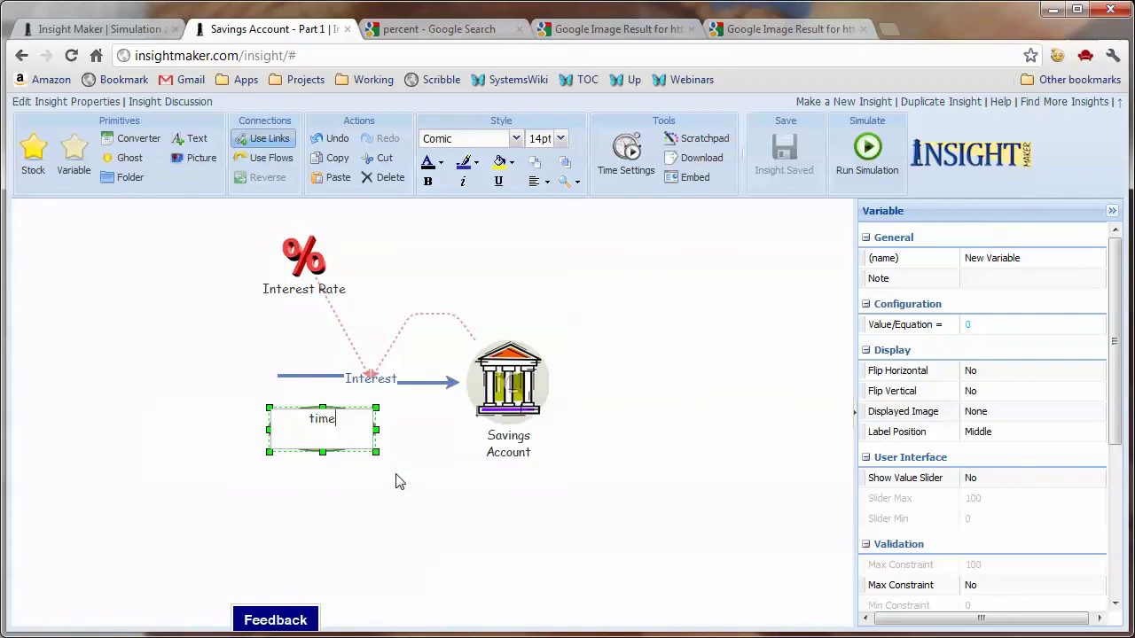
pyautogui.write('e')
pyautogui.click(359, 491)
pyautogui.click(279, 413)
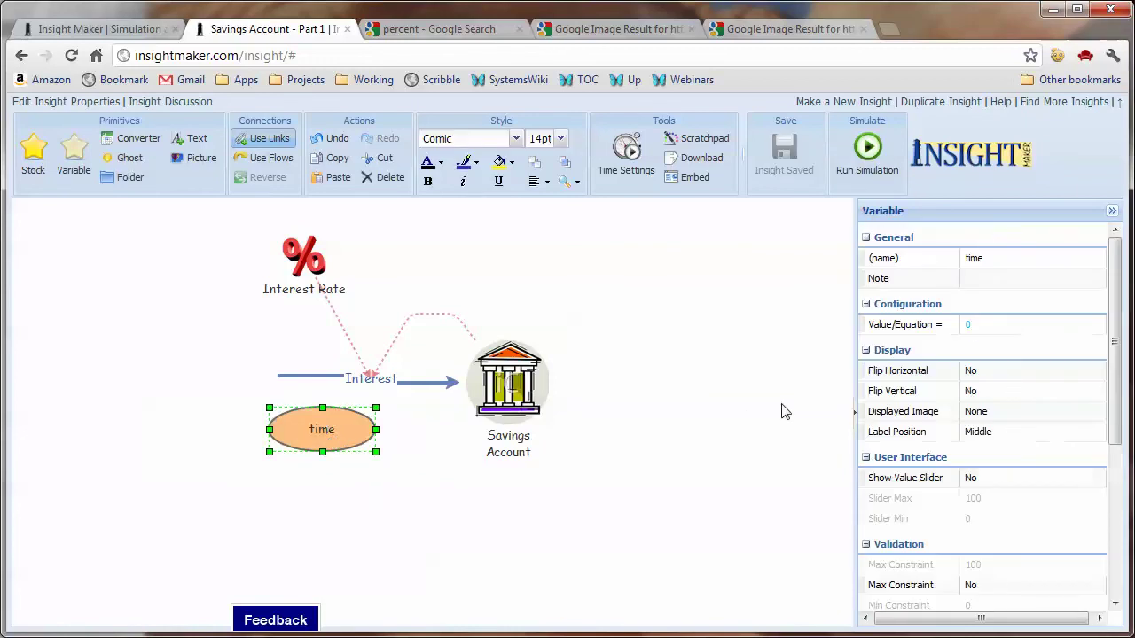
pyautogui.click(969, 326)
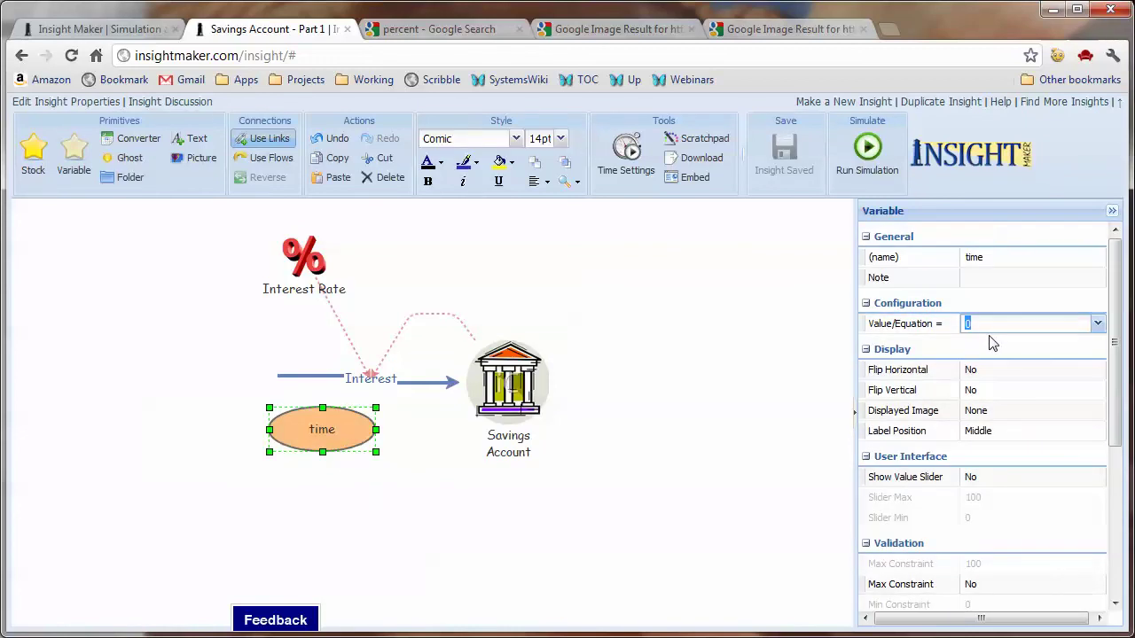
pyautogui.click(1051, 610)
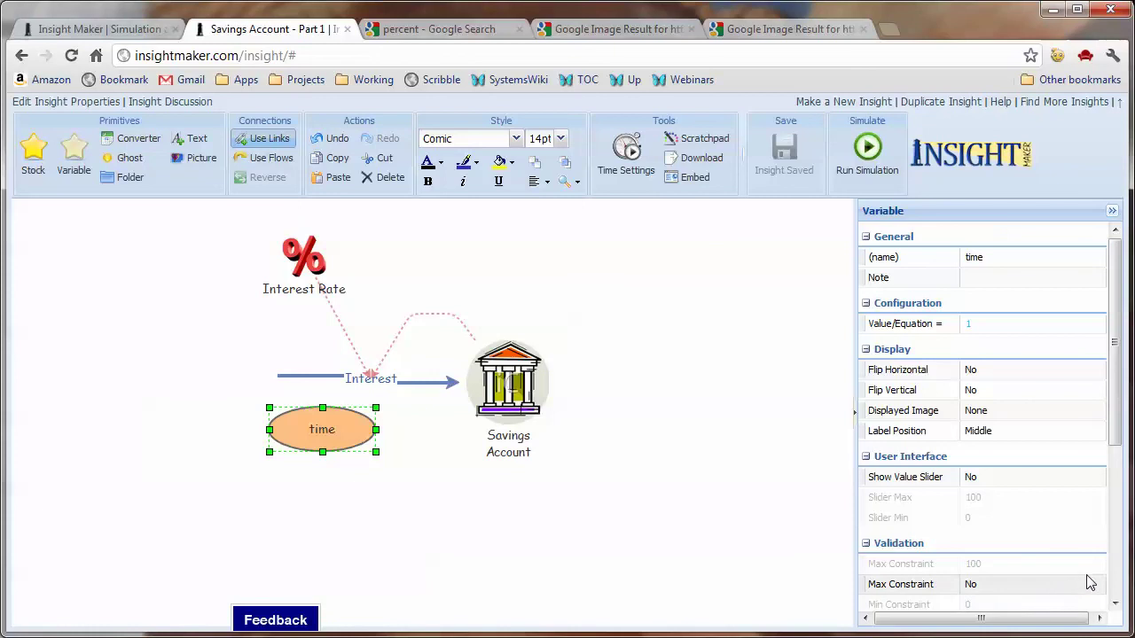
# Set the time variable's units to Years from the Time category and apply the choice
pyautogui.click(1082, 582)
pyautogui.press('Tab')
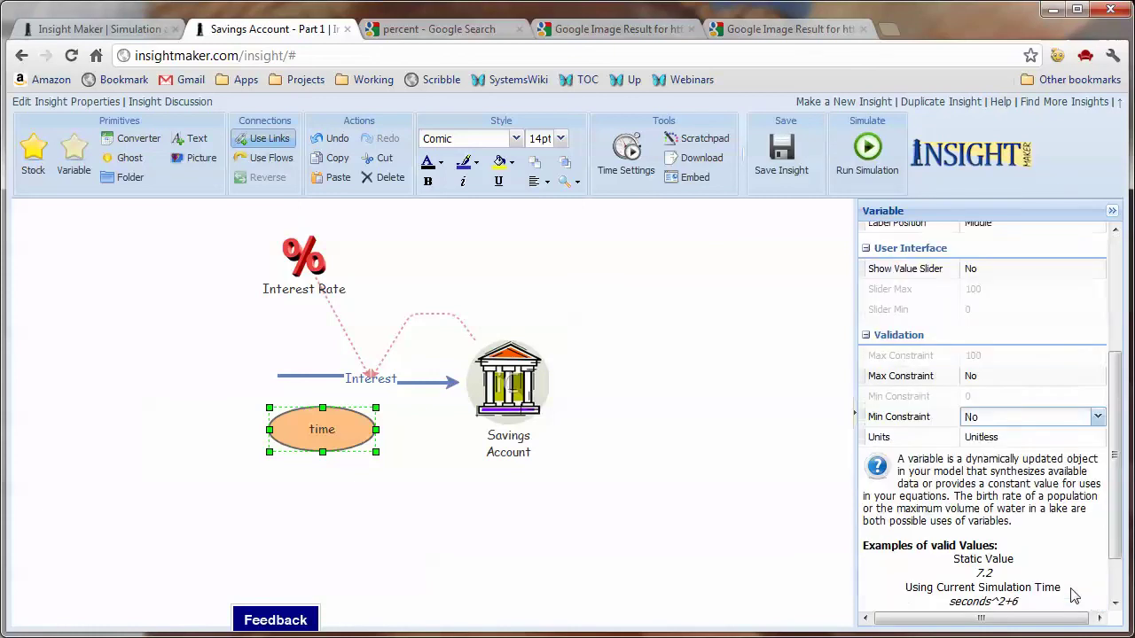
pyautogui.press('Tab')
pyautogui.click(1098, 417)
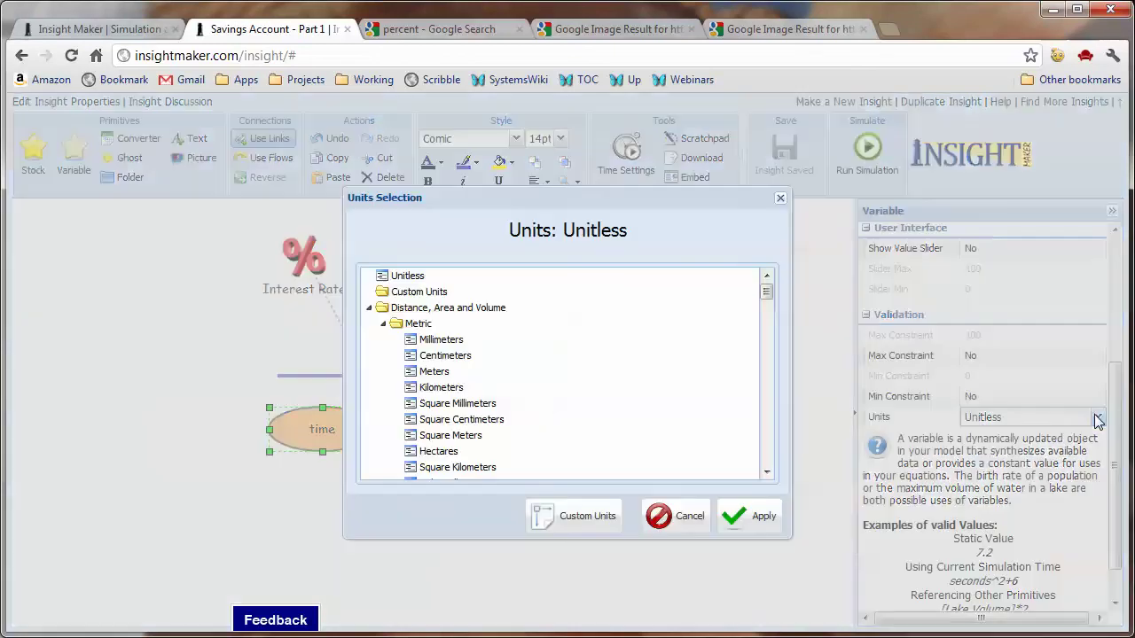
pyautogui.click(767, 476)
pyautogui.click(767, 476)
pyautogui.click(767, 476)
pyautogui.click(767, 476)
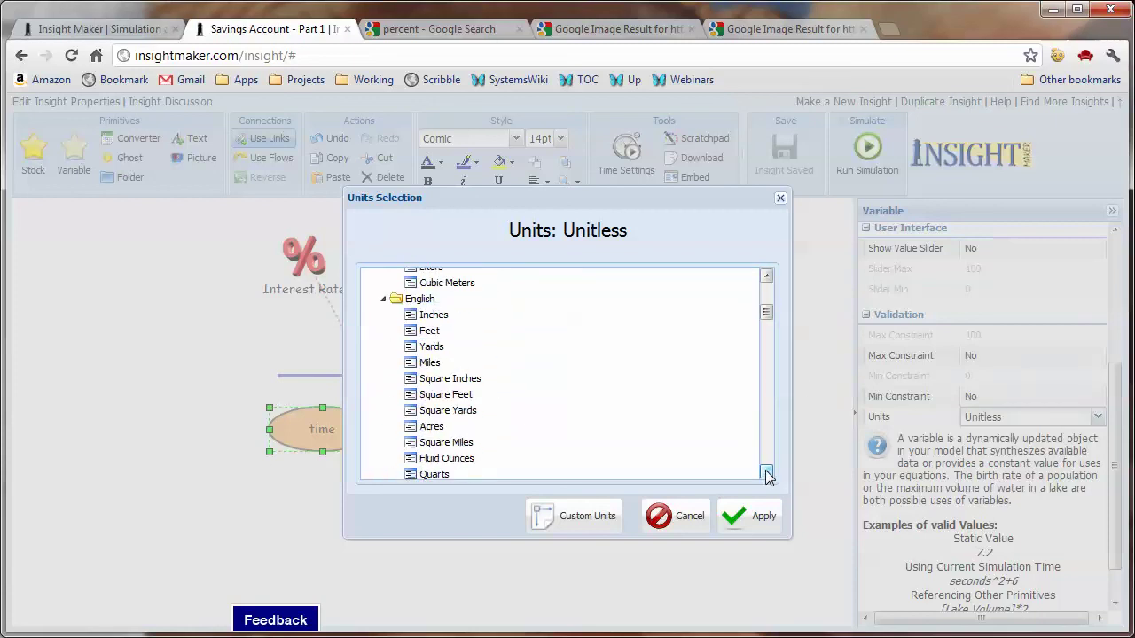
pyautogui.click(767, 476)
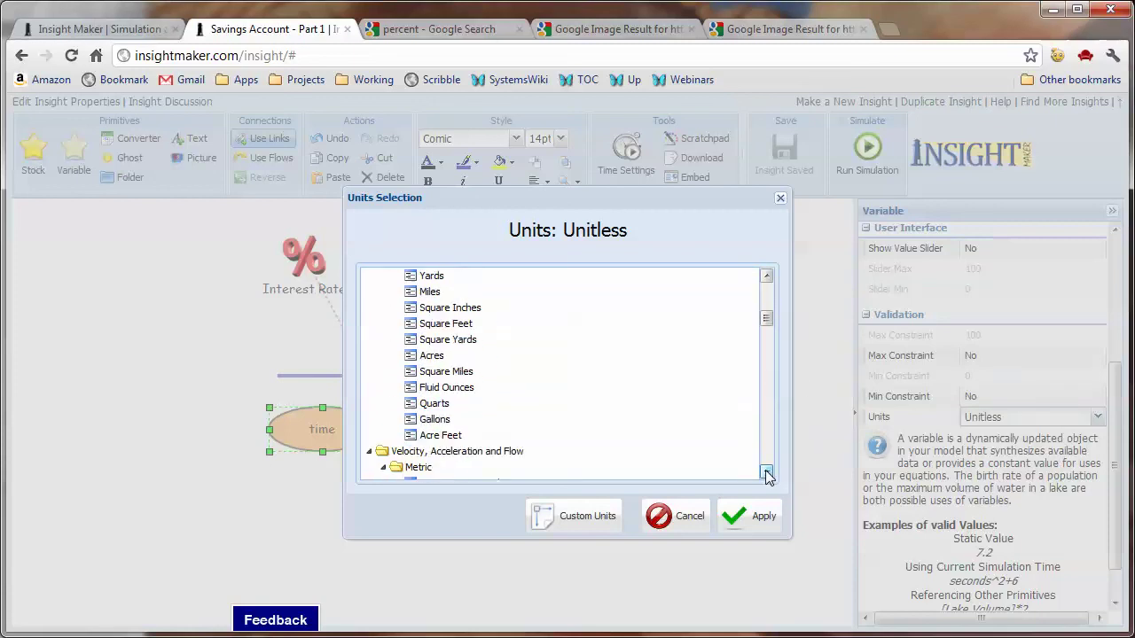
pyautogui.click(766, 476)
pyautogui.click(767, 476)
pyautogui.click(767, 476)
pyautogui.click(767, 476)
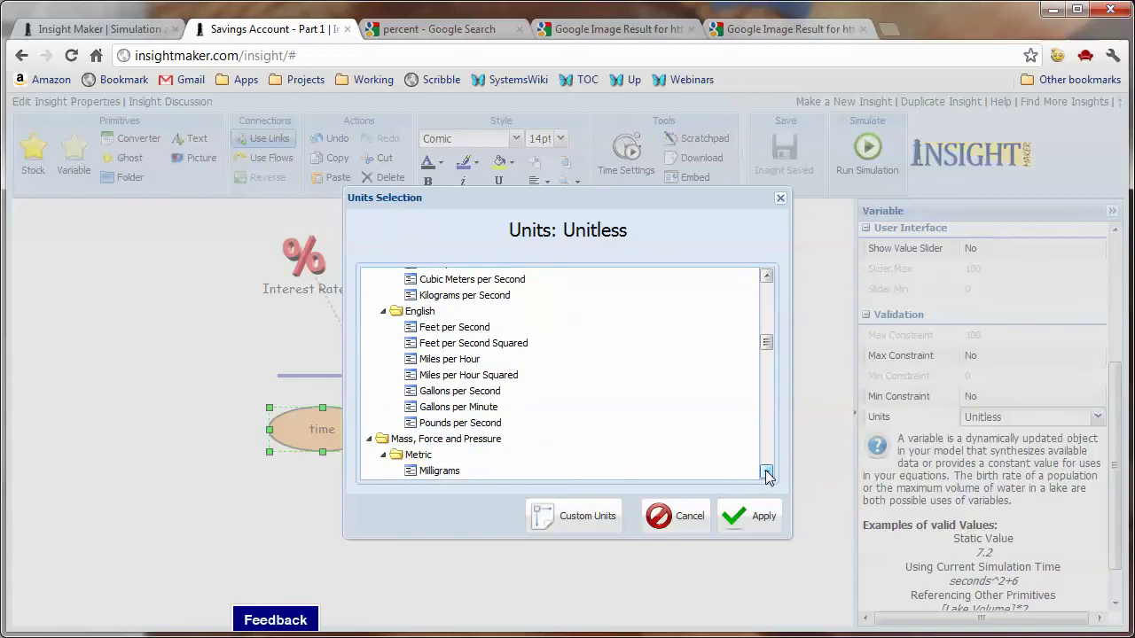
pyautogui.click(767, 476)
pyautogui.click(767, 476)
pyautogui.click(767, 476)
pyautogui.click(767, 476)
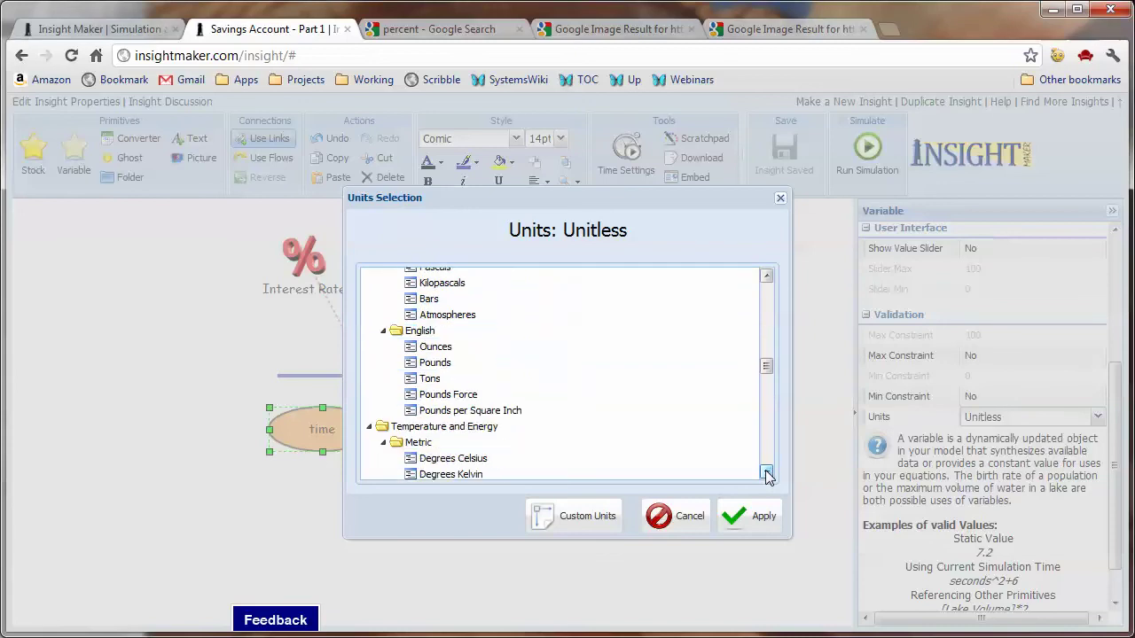
pyautogui.click(767, 477)
pyautogui.click(767, 476)
pyautogui.click(767, 477)
pyautogui.click(767, 476)
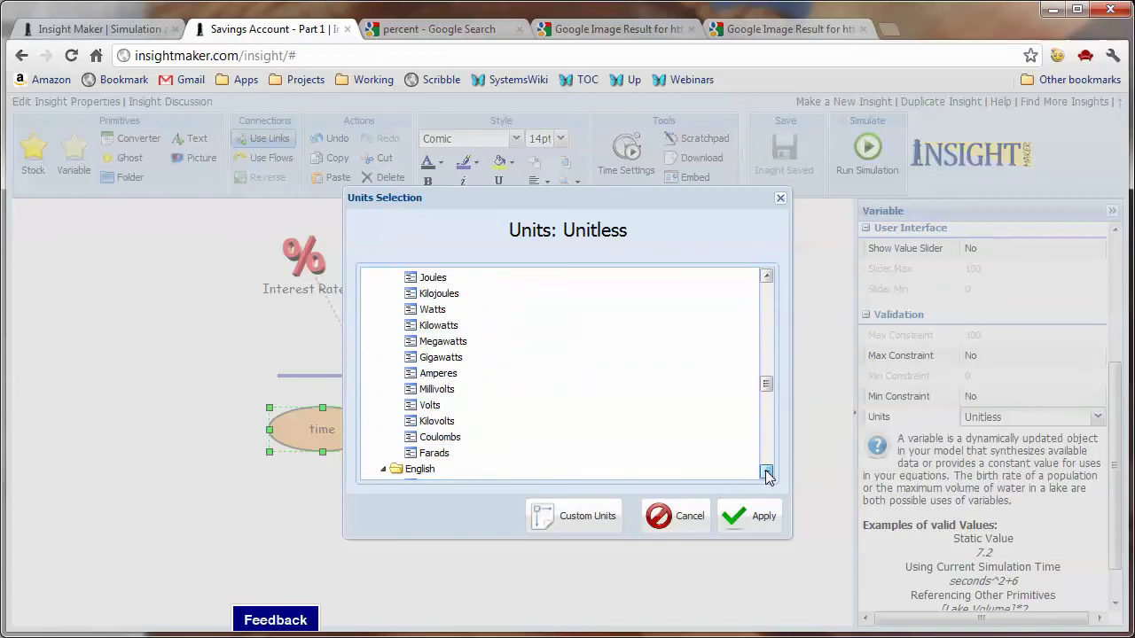
pyautogui.click(767, 476)
pyautogui.click(767, 477)
pyautogui.click(767, 476)
pyautogui.click(767, 476)
pyautogui.click(767, 476)
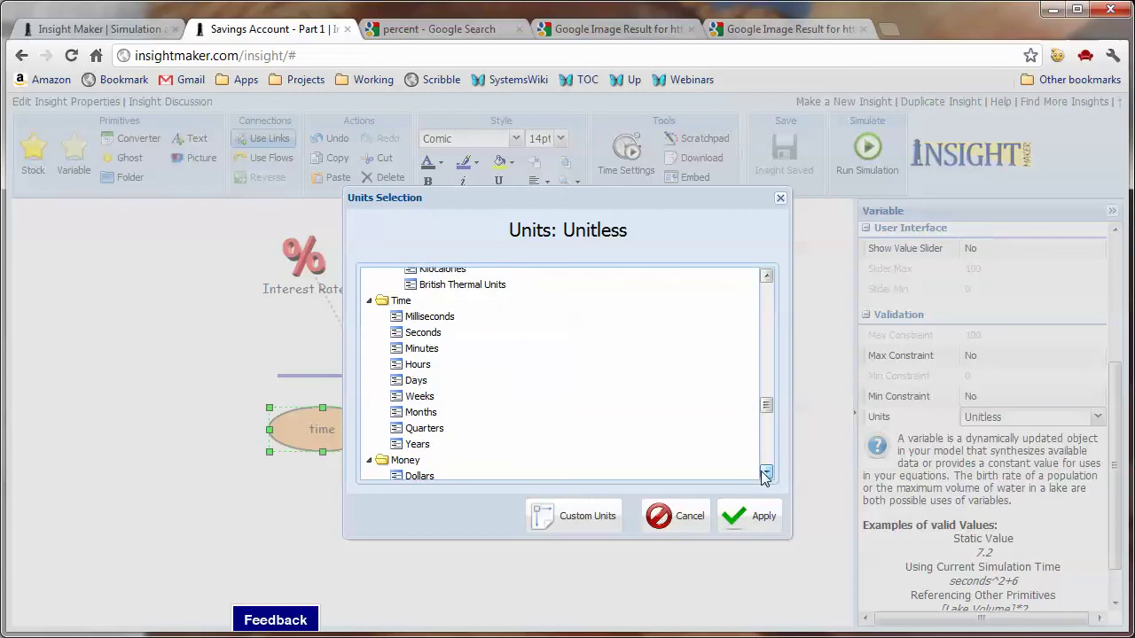
pyautogui.click(422, 448)
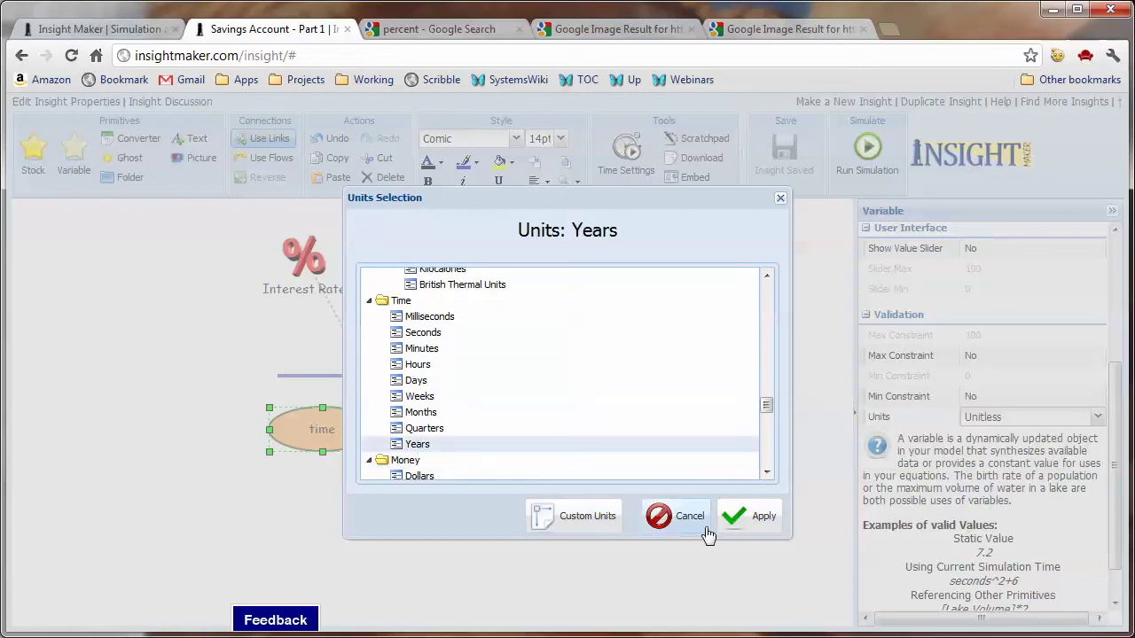
pyautogui.click(735, 516)
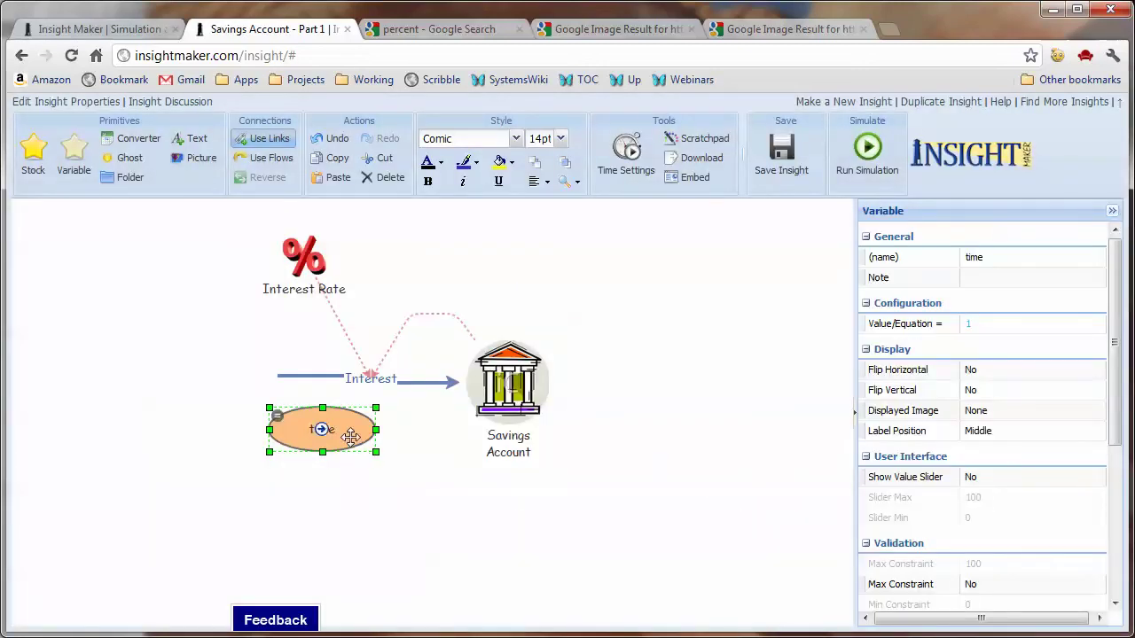
# Move the time variable slightly down with a narrower oval, and link it to the Interest flow
pyautogui.moveTo(348, 435); pyautogui.dragTo(363, 486)
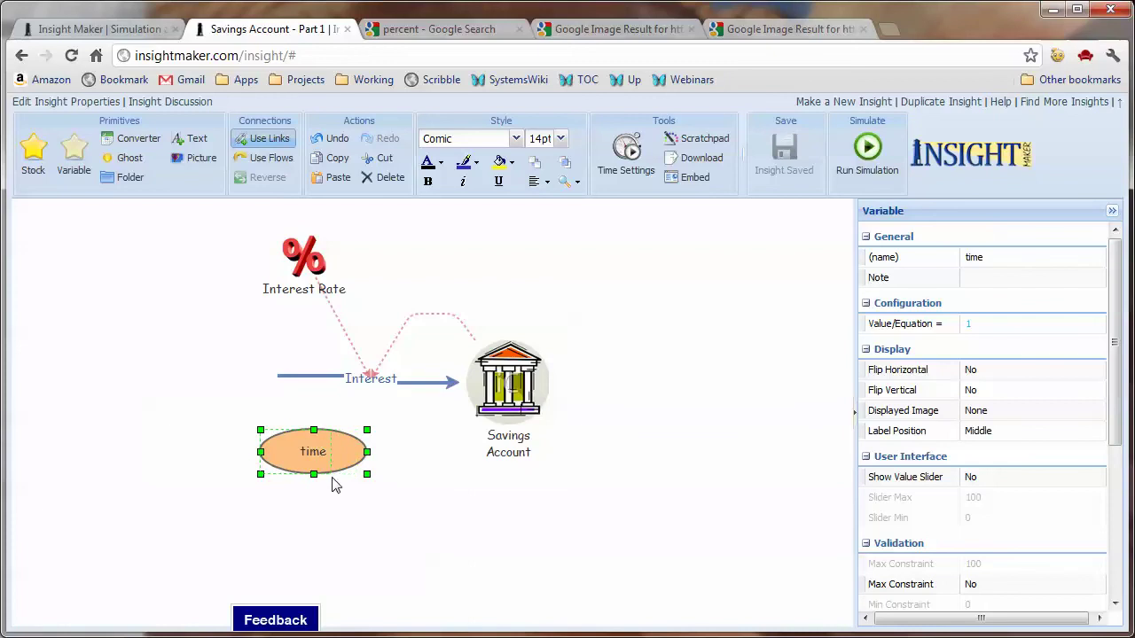
pyautogui.moveTo(366, 430); pyautogui.dragTo(322, 430)
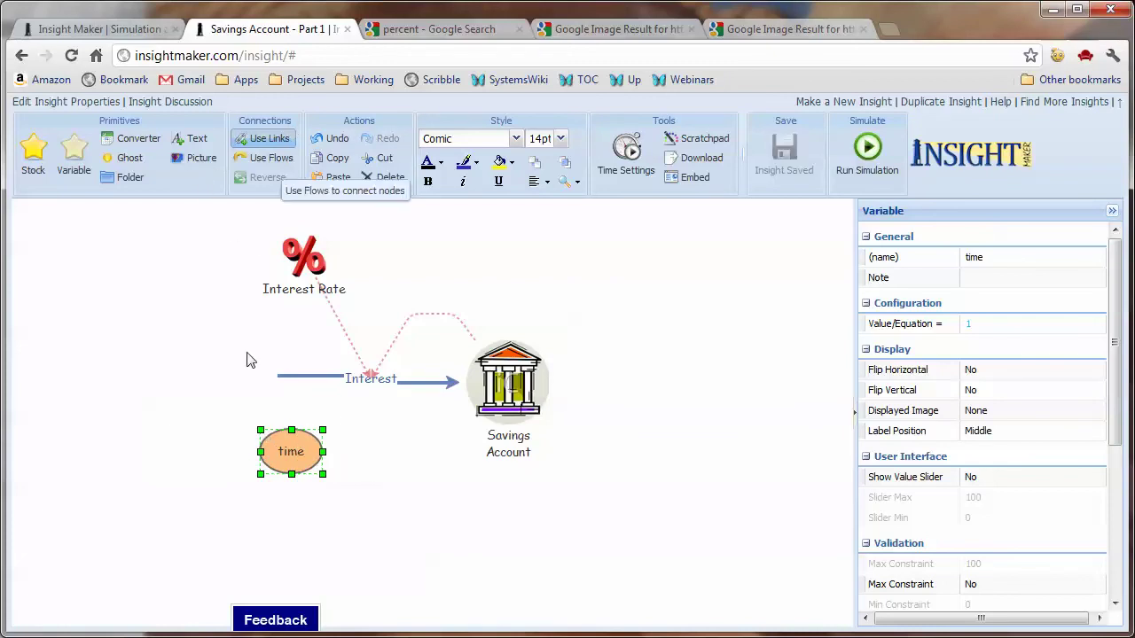
pyautogui.moveTo(291, 452); pyautogui.dragTo(381, 380)
# Divide the Interest flow's rate equation, [Savings Account] * [Interest Rate], by the time variable and save the insight
pyautogui.click(381, 382)
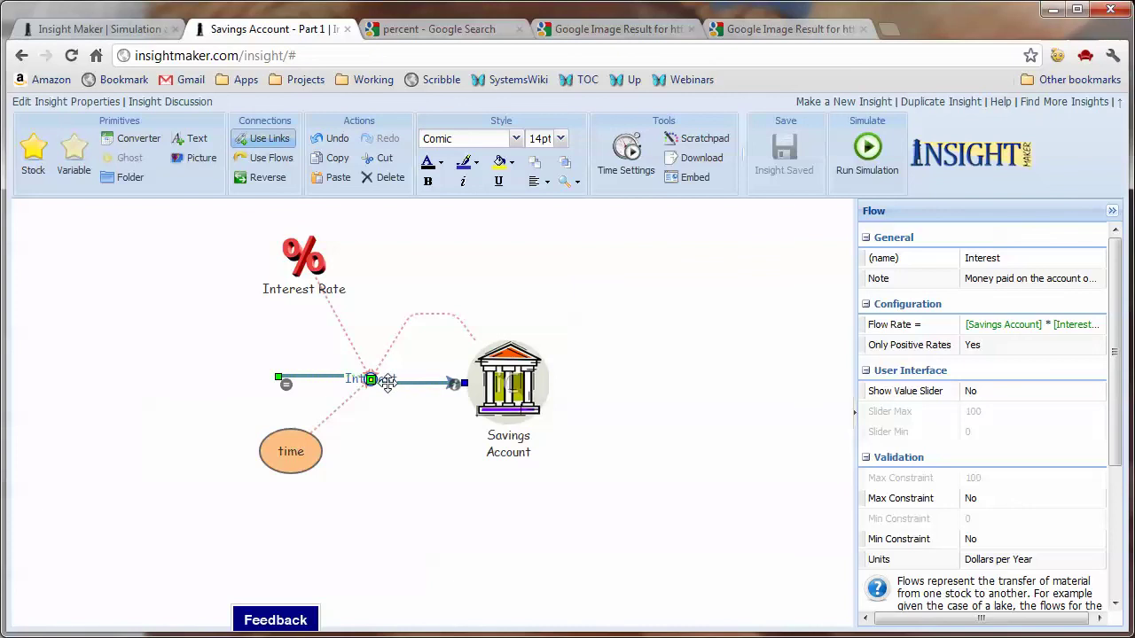
pyautogui.click(287, 386)
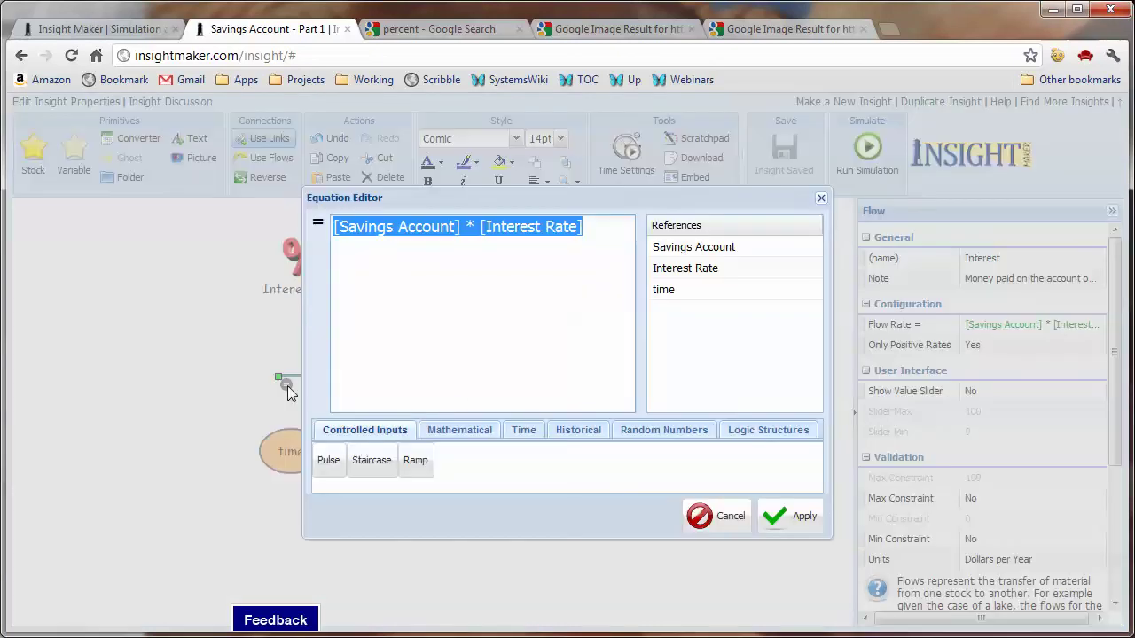
pyautogui.click(603, 230)
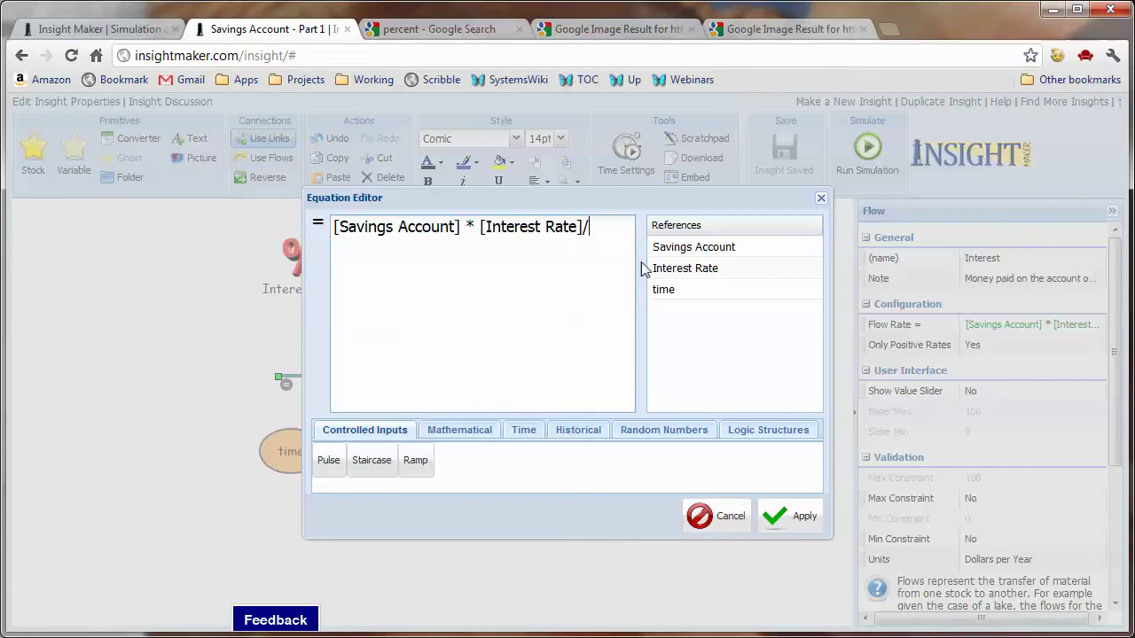
pyautogui.click(664, 289)
pyautogui.click(795, 530)
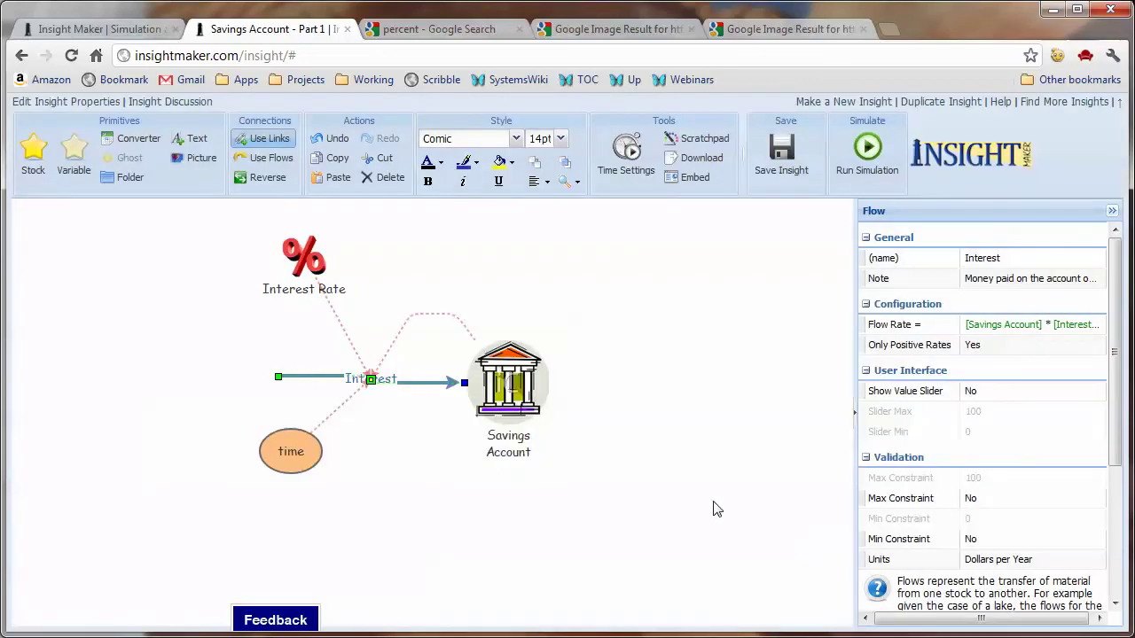
pyautogui.hotkey('ctrl', 's')
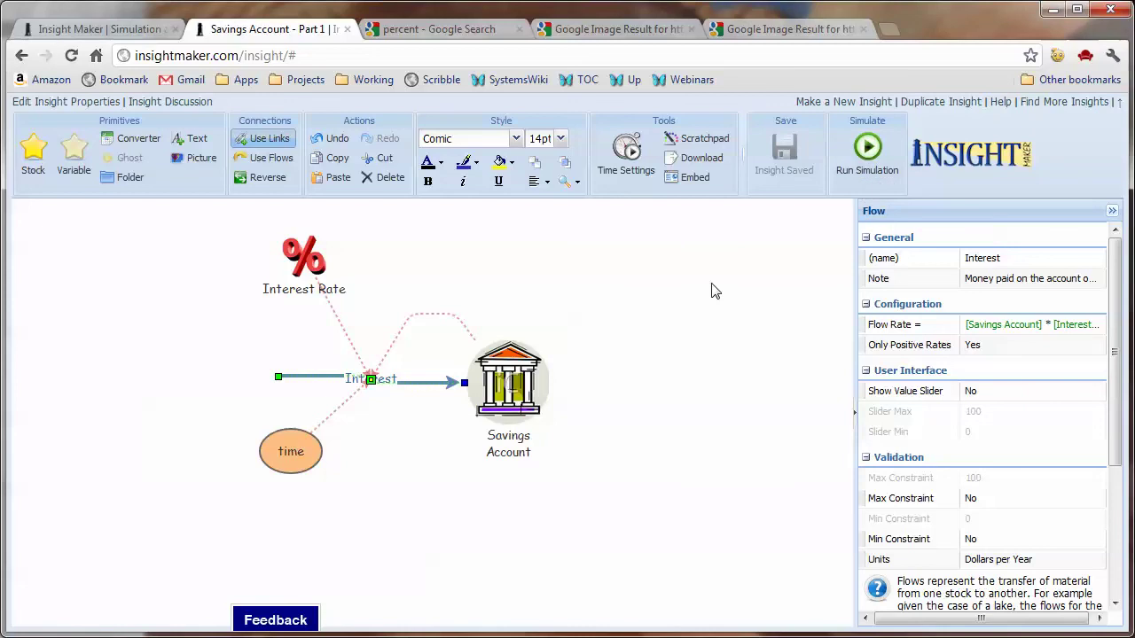
# Run the simulation, review the Savings Account, Interest Rate and time series on the chart, and close the results
pyautogui.click(867, 151)
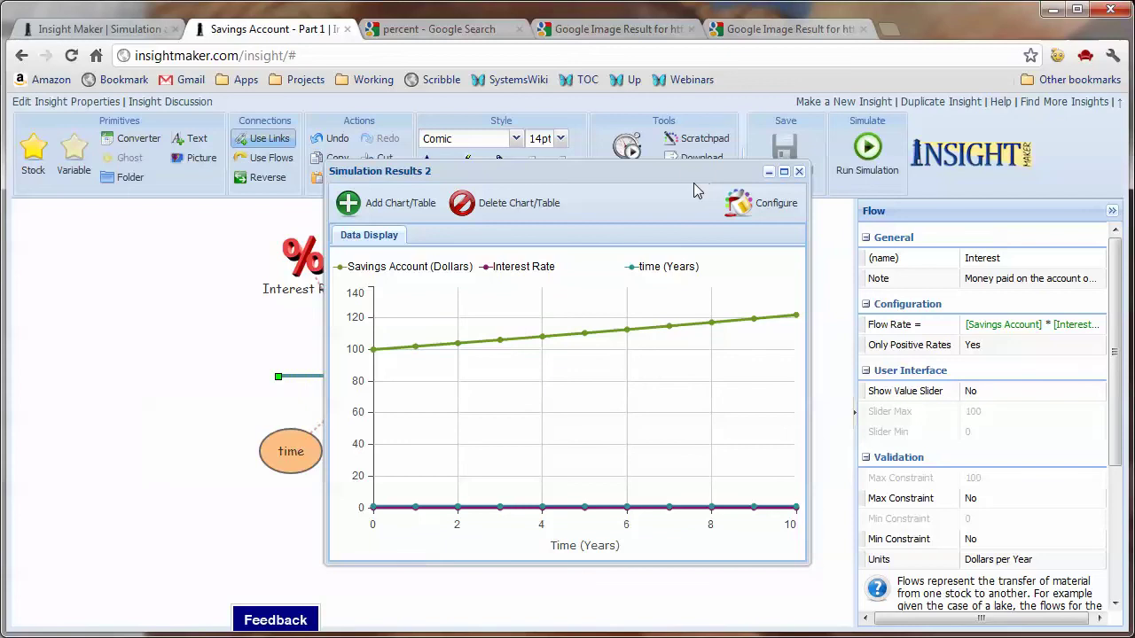
pyautogui.moveTo(691, 178); pyautogui.dragTo(607, 189)
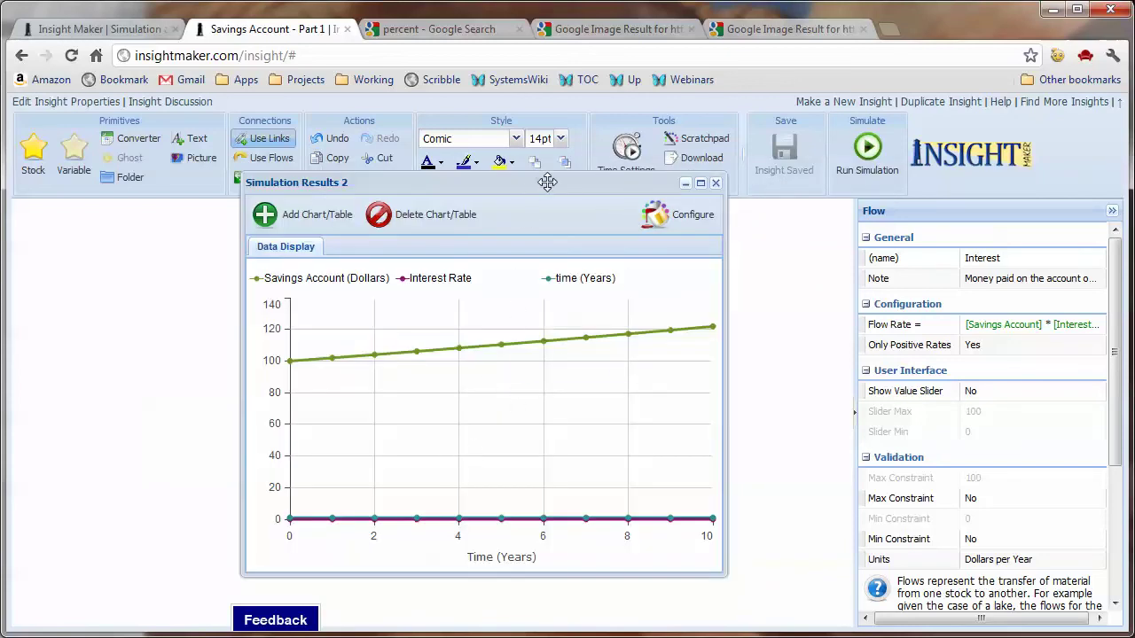
pyautogui.click(715, 184)
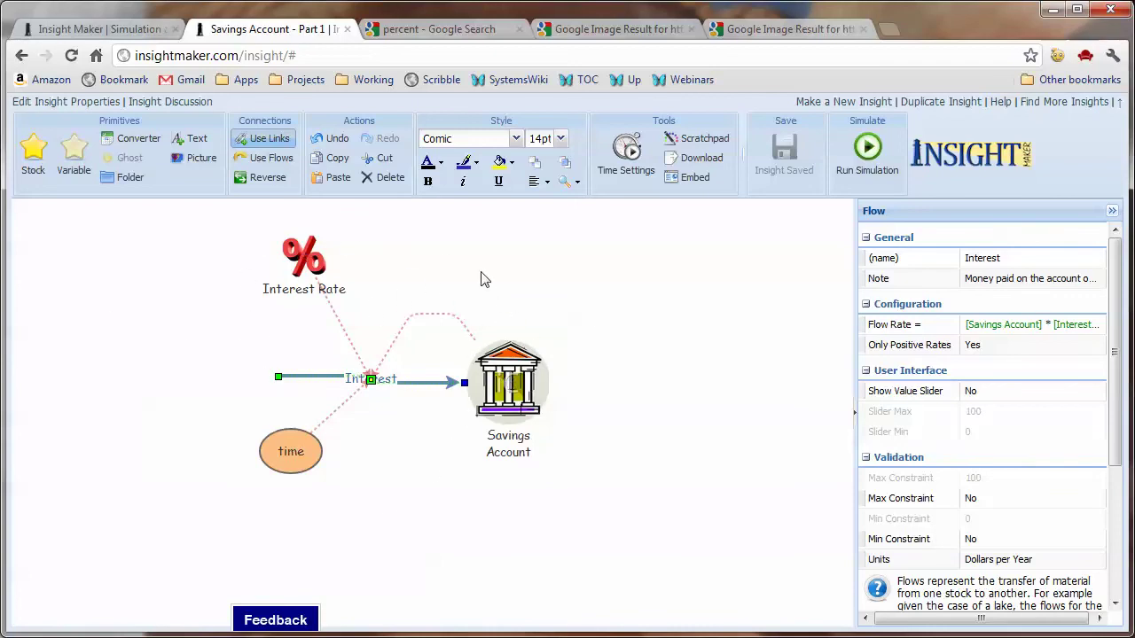
# Recolor the link from Savings Account to Interest and the Interest flow line to blue
pyautogui.moveTo(310, 282)
pyautogui.moveTo(472, 395)
pyautogui.click(460, 321)
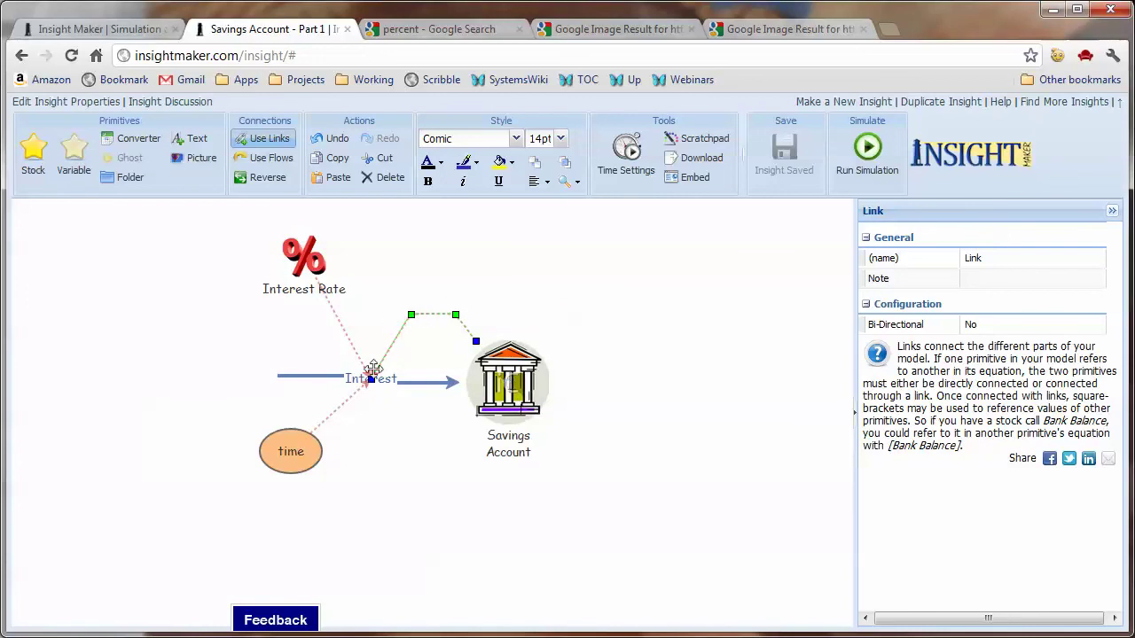
pyautogui.click(476, 167)
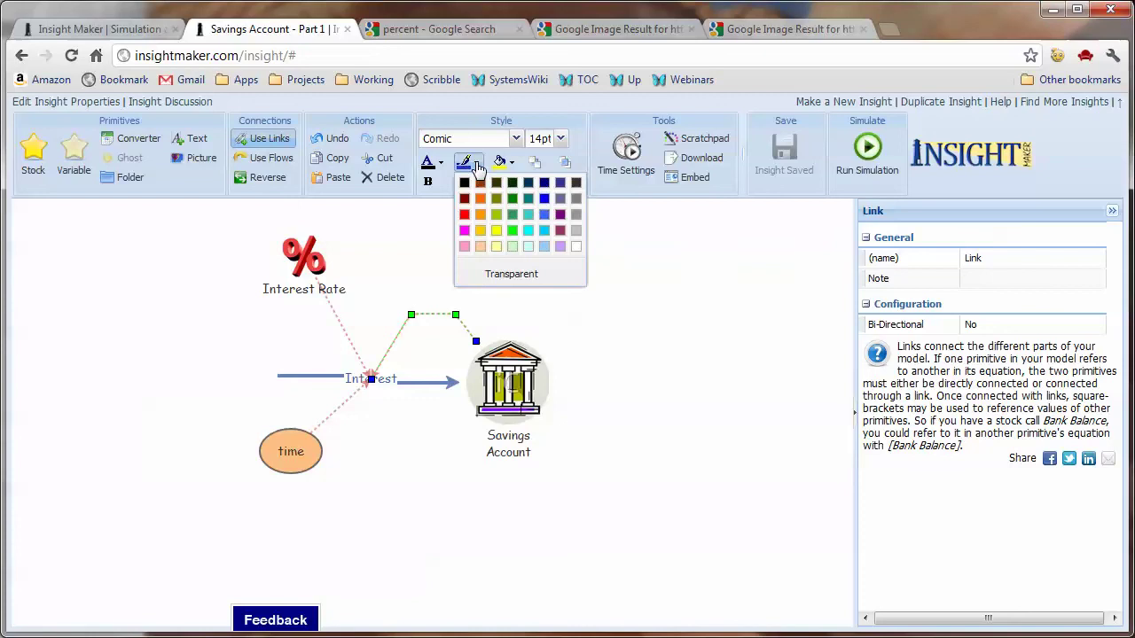
pyautogui.click(543, 211)
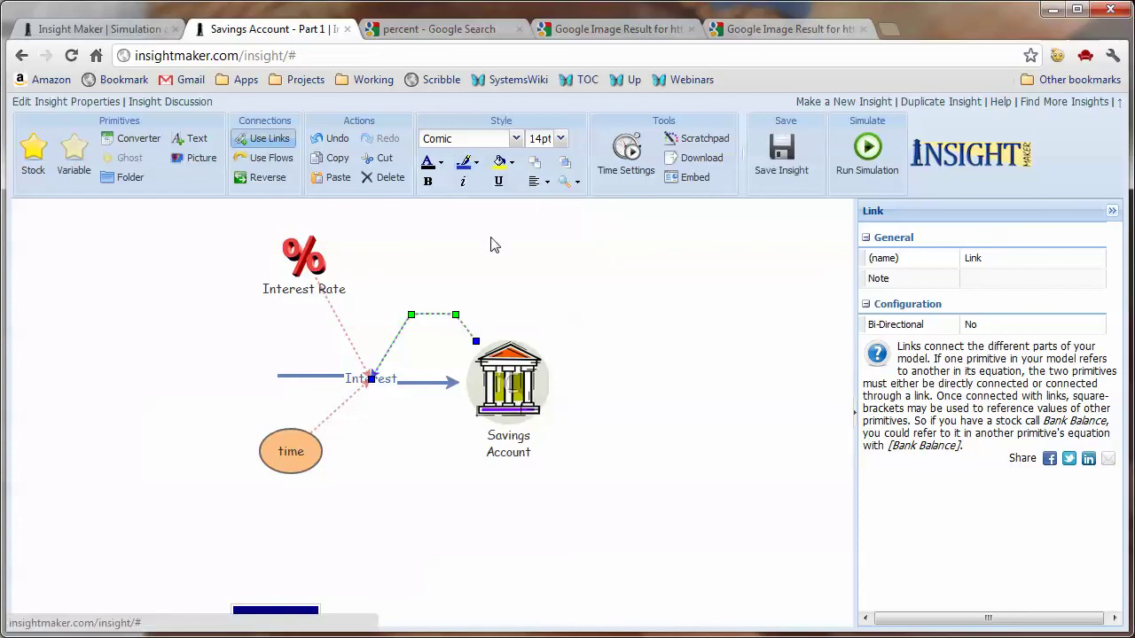
pyautogui.click(427, 380)
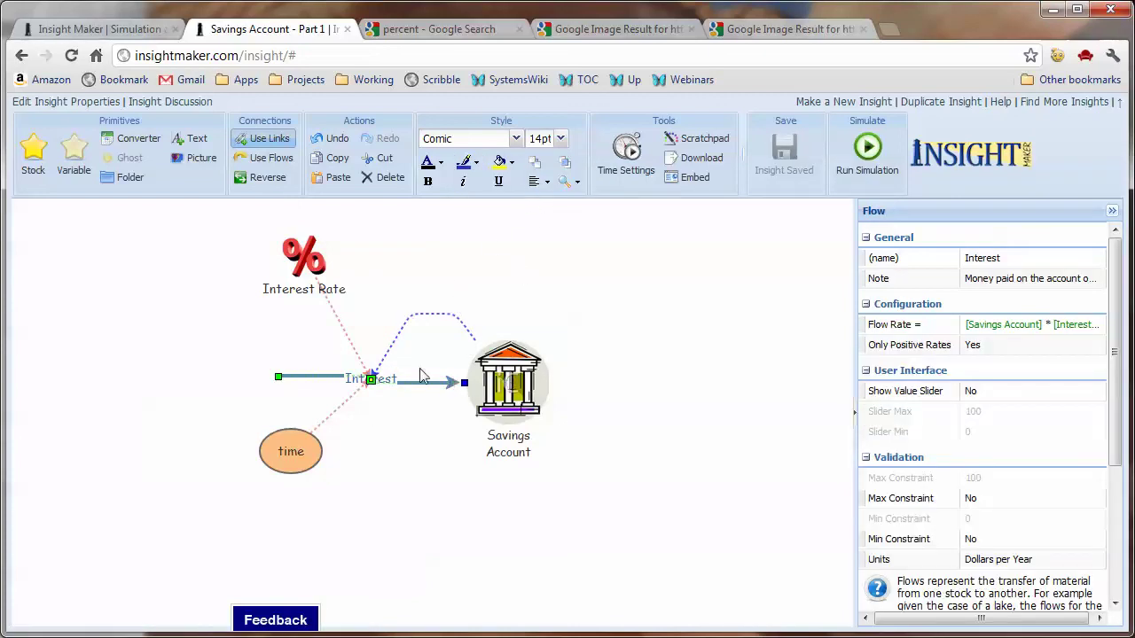
pyautogui.click(482, 162)
pyautogui.click(539, 201)
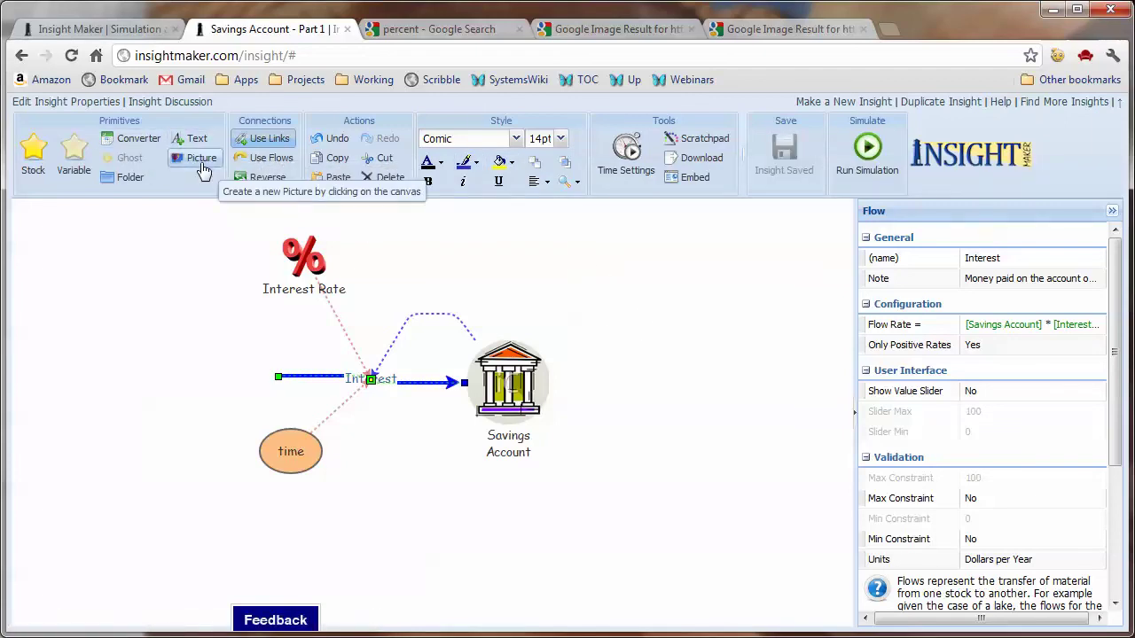
# Add a picture up and to the right of the Savings Account stock and name it R1 Growth
pyautogui.click(202, 159)
pyautogui.click(622, 304)
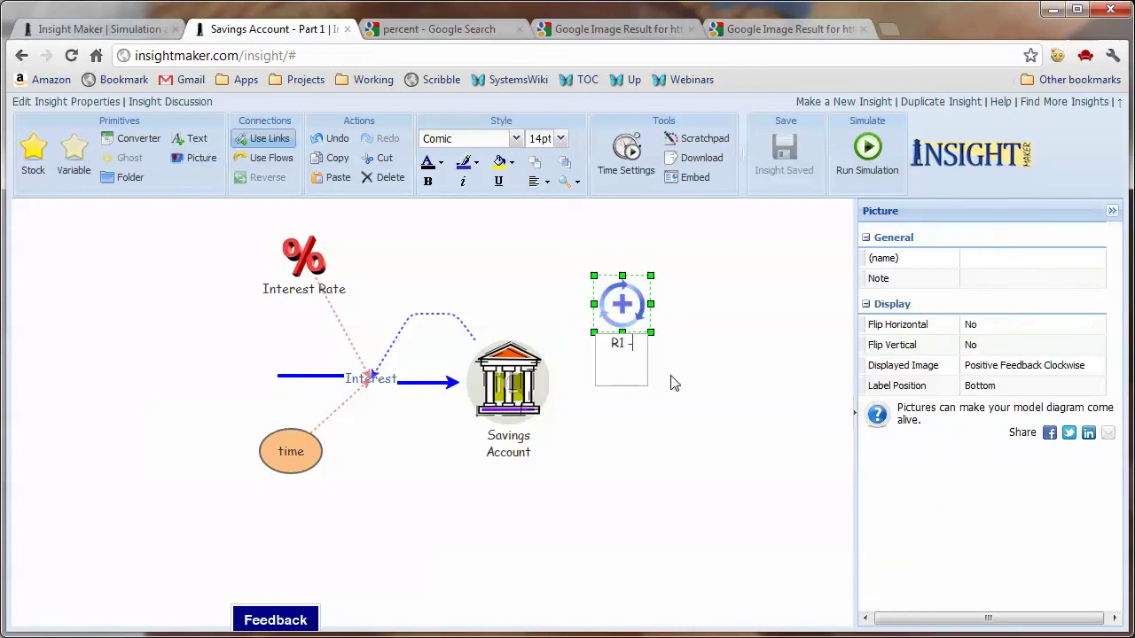
pyautogui.write('R1 Growth')
pyautogui.press('Return')
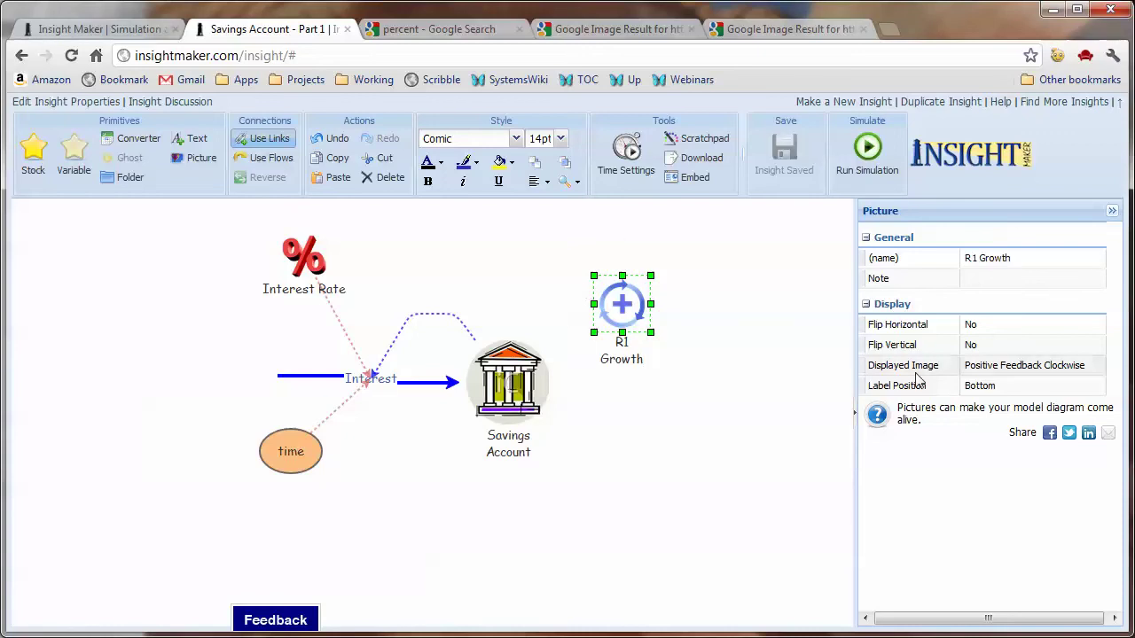
# Change the R1 Growth picture's displayed image to Positive Feedback Counterclockwise
pyautogui.click(1053, 372)
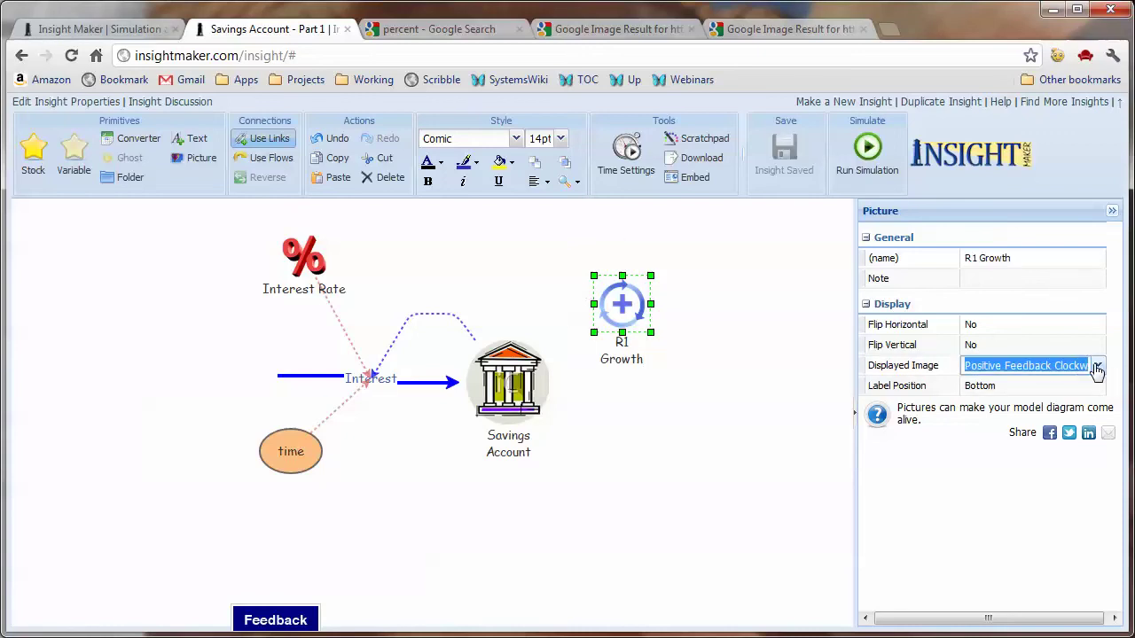
pyautogui.click(1098, 367)
pyautogui.click(1024, 222)
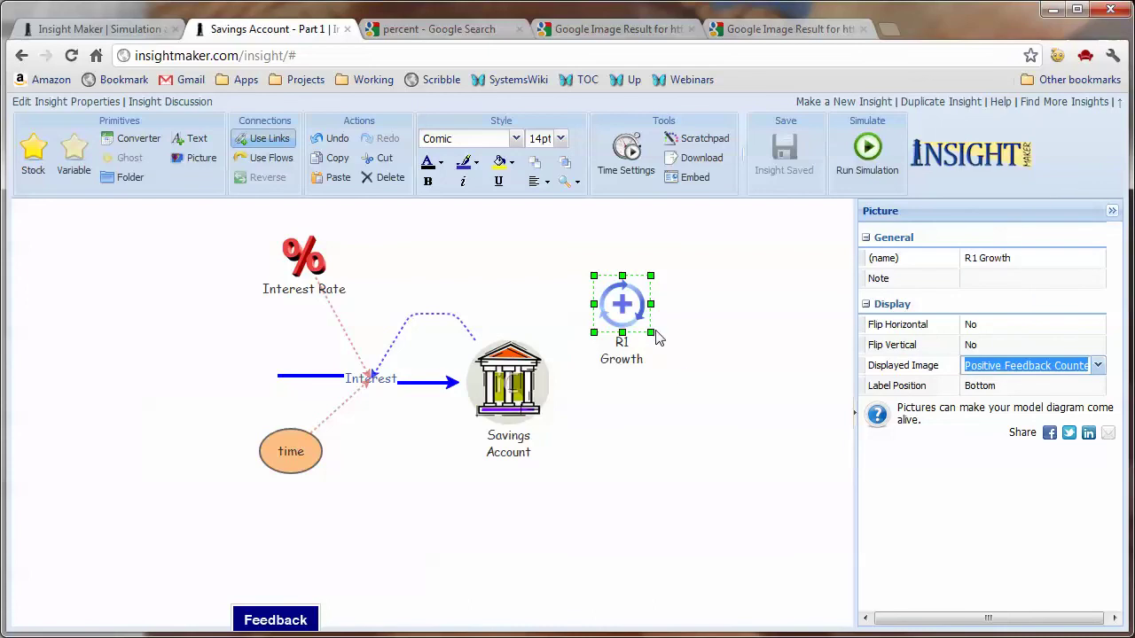
pyautogui.click(654, 332)
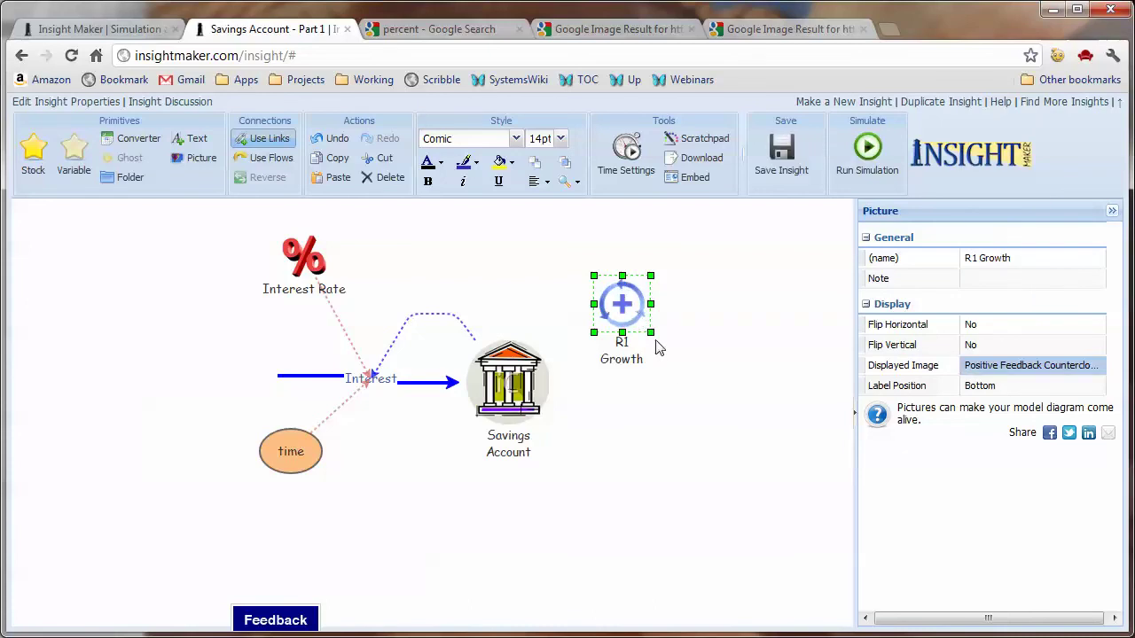
# Shrink the R1 Growth picture and place it inside the loop between Interest and Savings Account, saving the insight
pyautogui.moveTo(651, 332); pyautogui.dragTo(582, 306)
pyautogui.hotkey('ctrl', 's')
pyautogui.moveTo(434, 333); pyautogui.dragTo(443, 350)
pyautogui.click(654, 321)
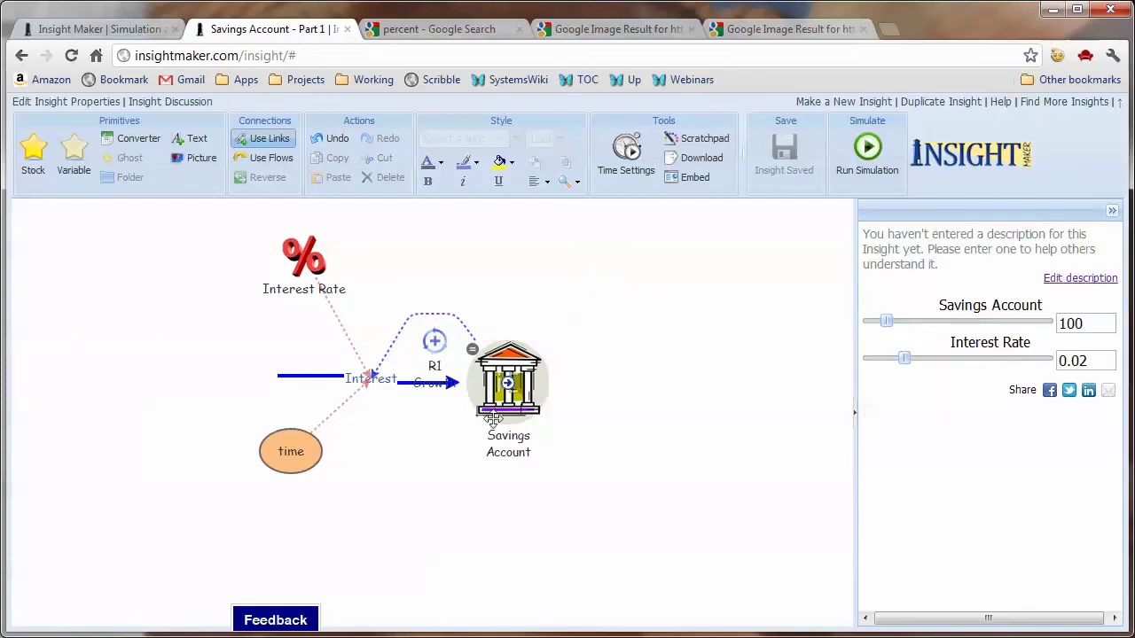
# Widen and raise the bends of the Savings Account to Interest link, and move the R1 Growth picture slightly up inside the loop
pyautogui.click(476, 334)
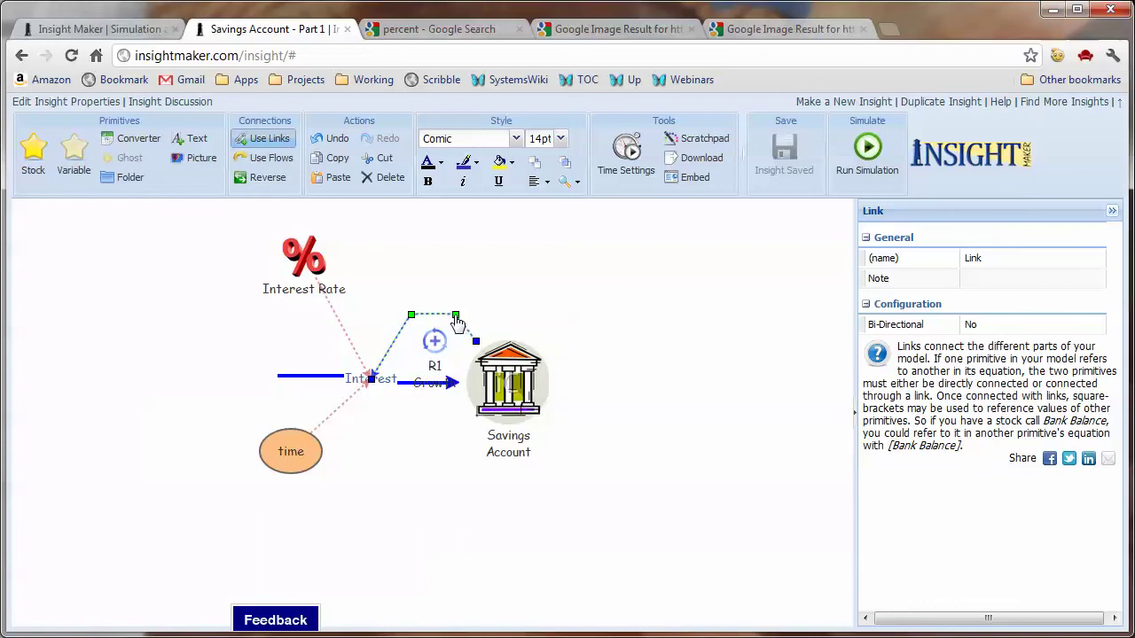
pyautogui.moveTo(461, 325); pyautogui.dragTo(479, 315)
pyautogui.moveTo(412, 324); pyautogui.dragTo(400, 307)
pyautogui.click(433, 342)
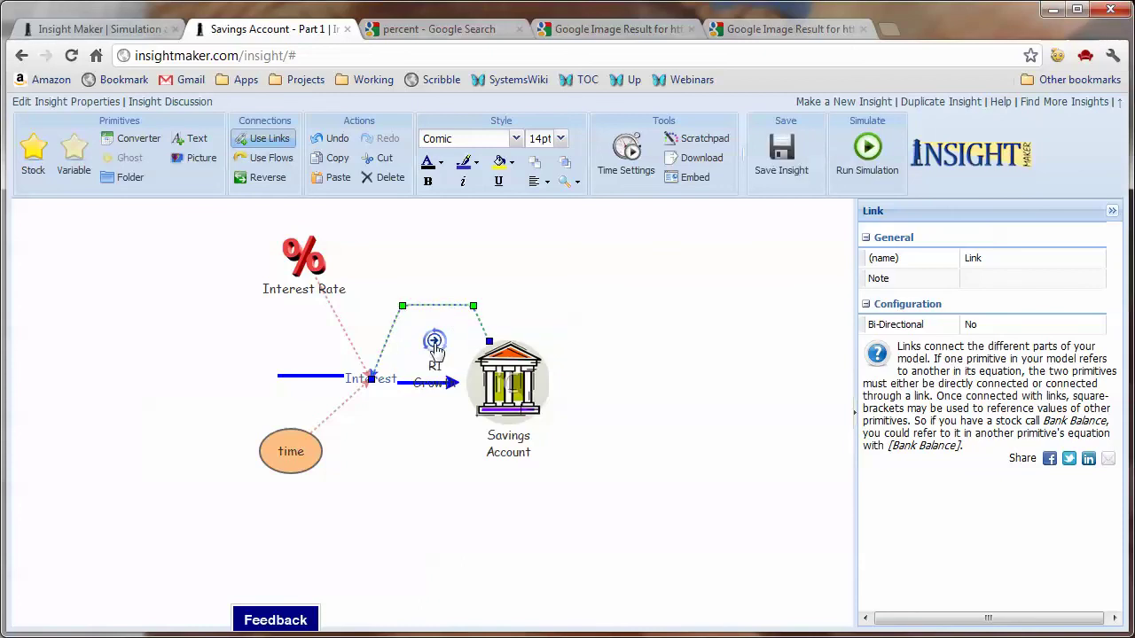
pyautogui.moveTo(433, 346); pyautogui.dragTo(433, 330)
pyautogui.click(583, 301)
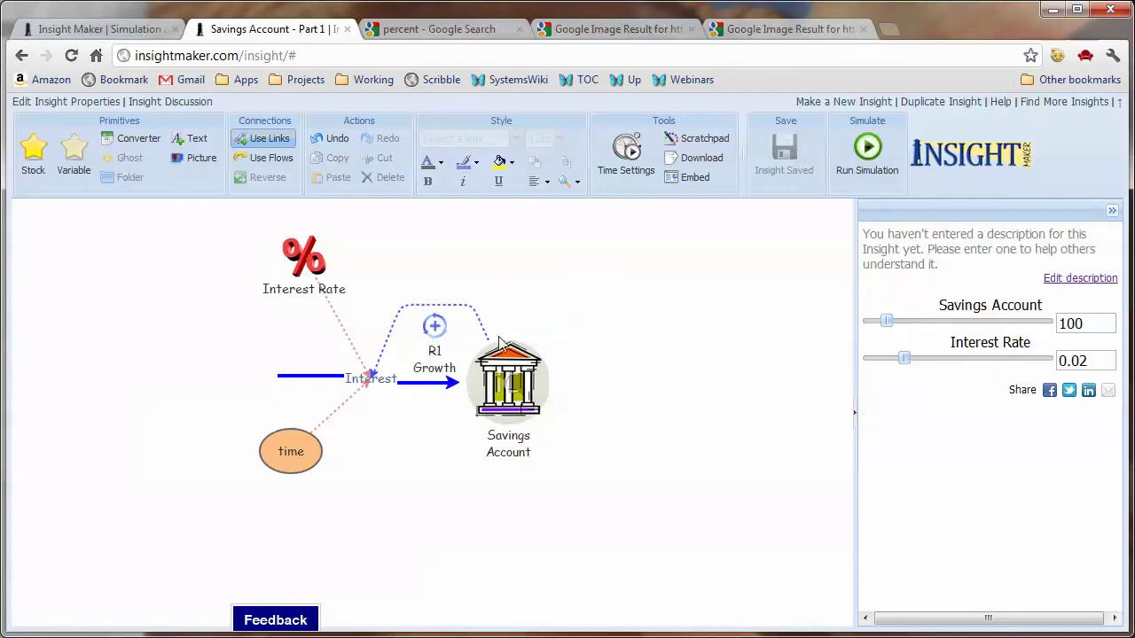